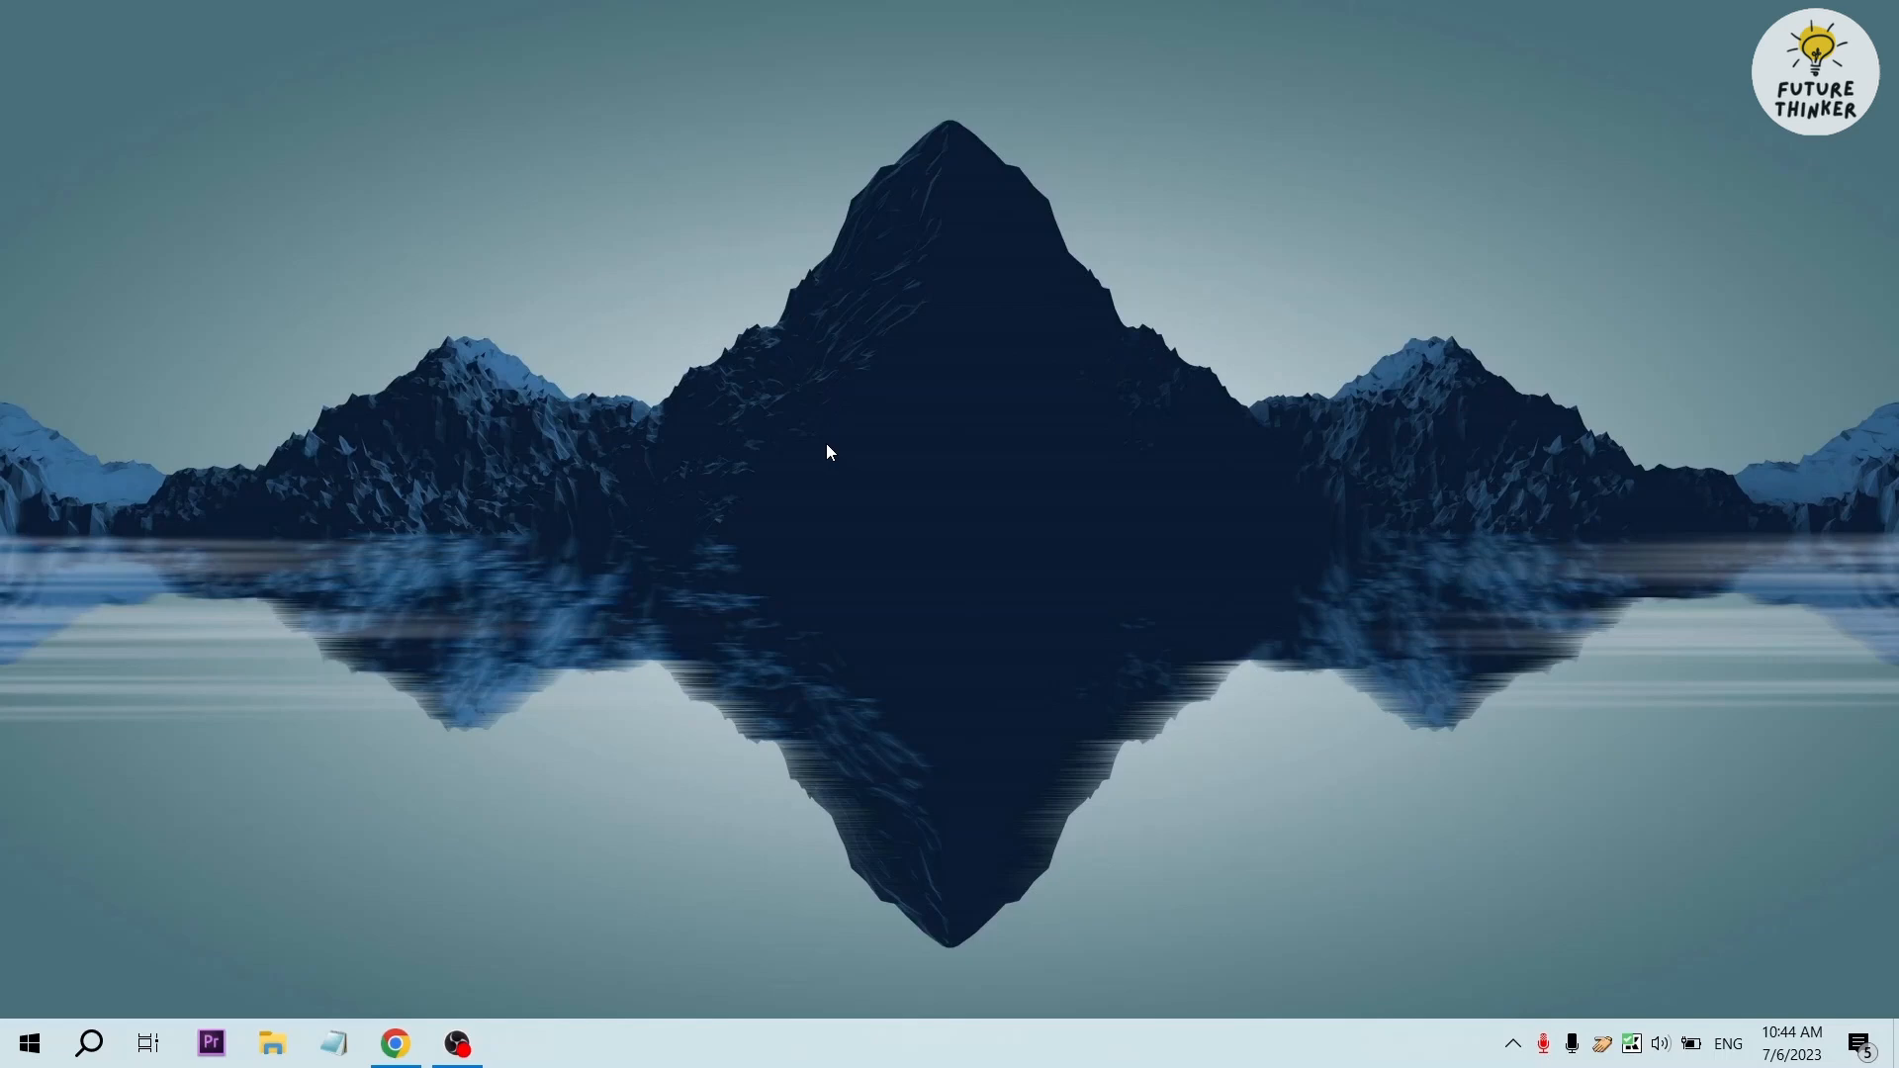
Switch to Chrome with the Adobe Express website open and highlight the adobe.com/express/ part of its web address
click(396, 1043)
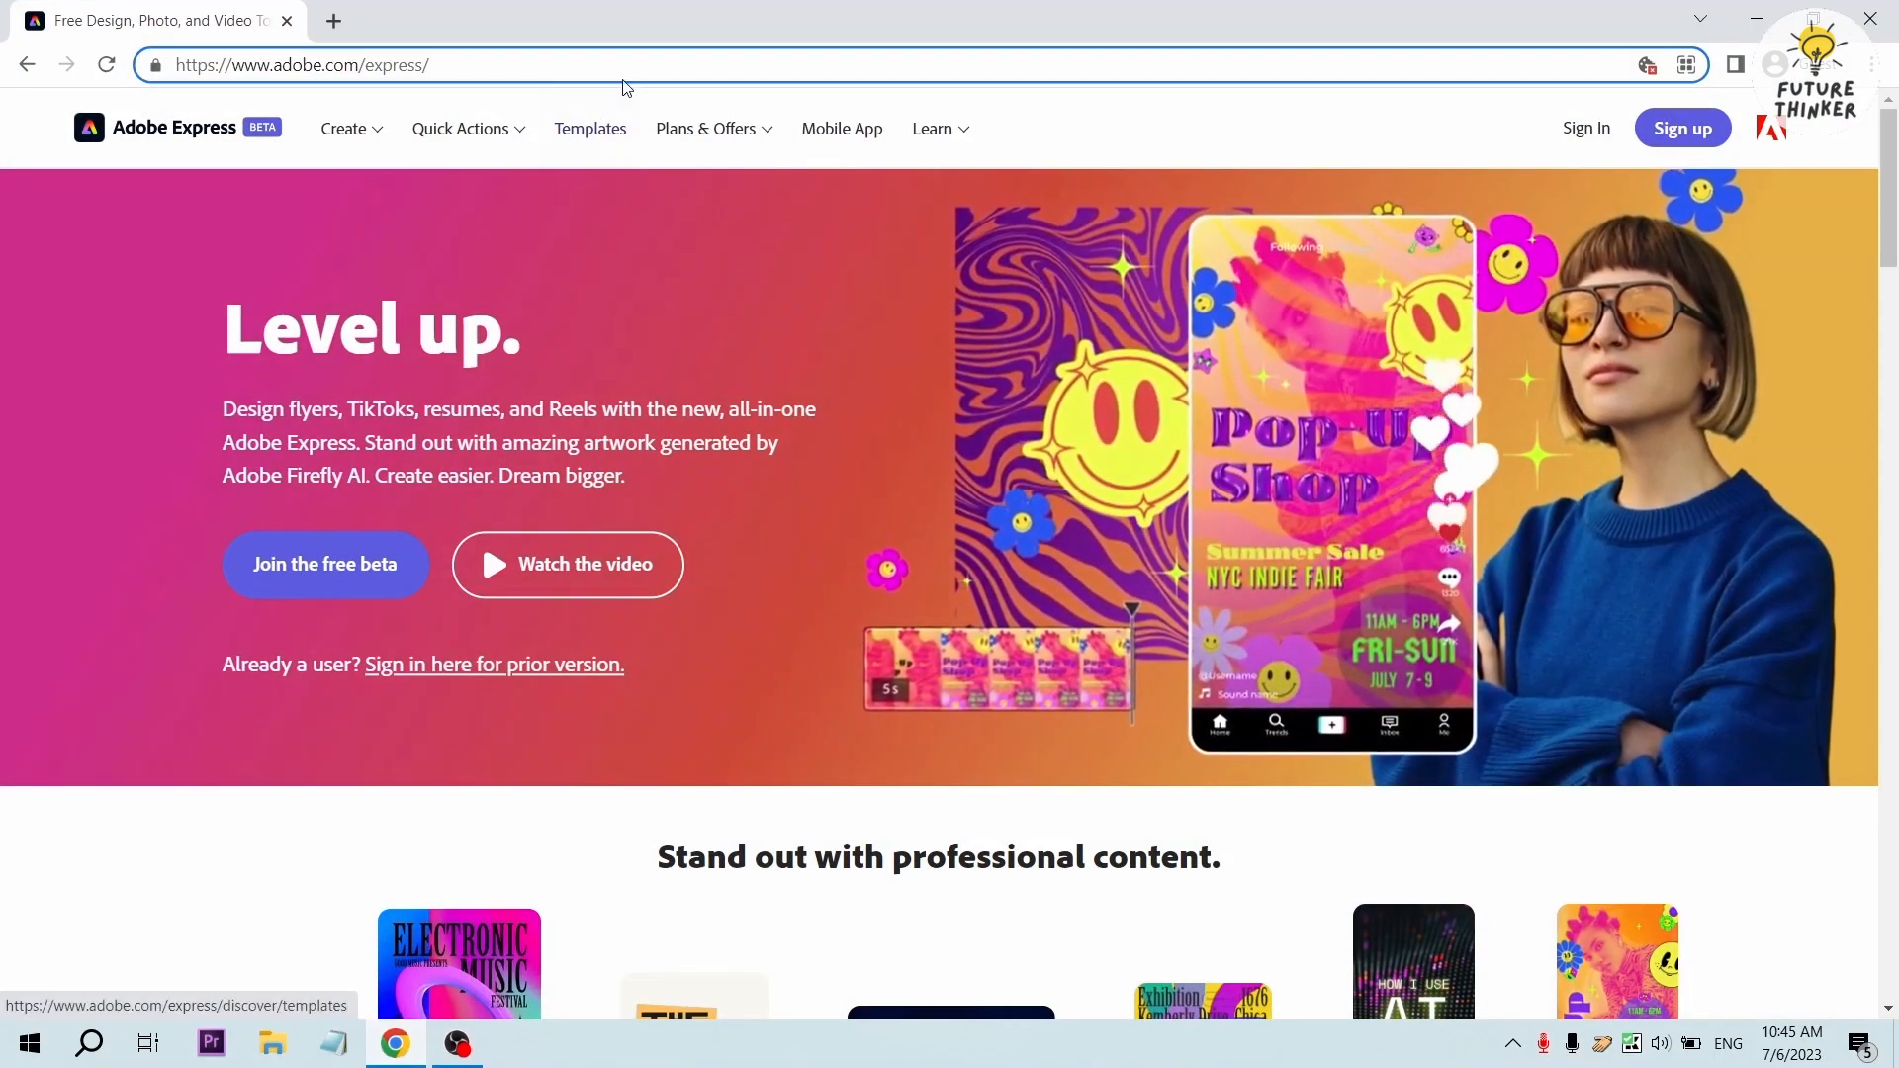
key(ctrl+a)
key(End)
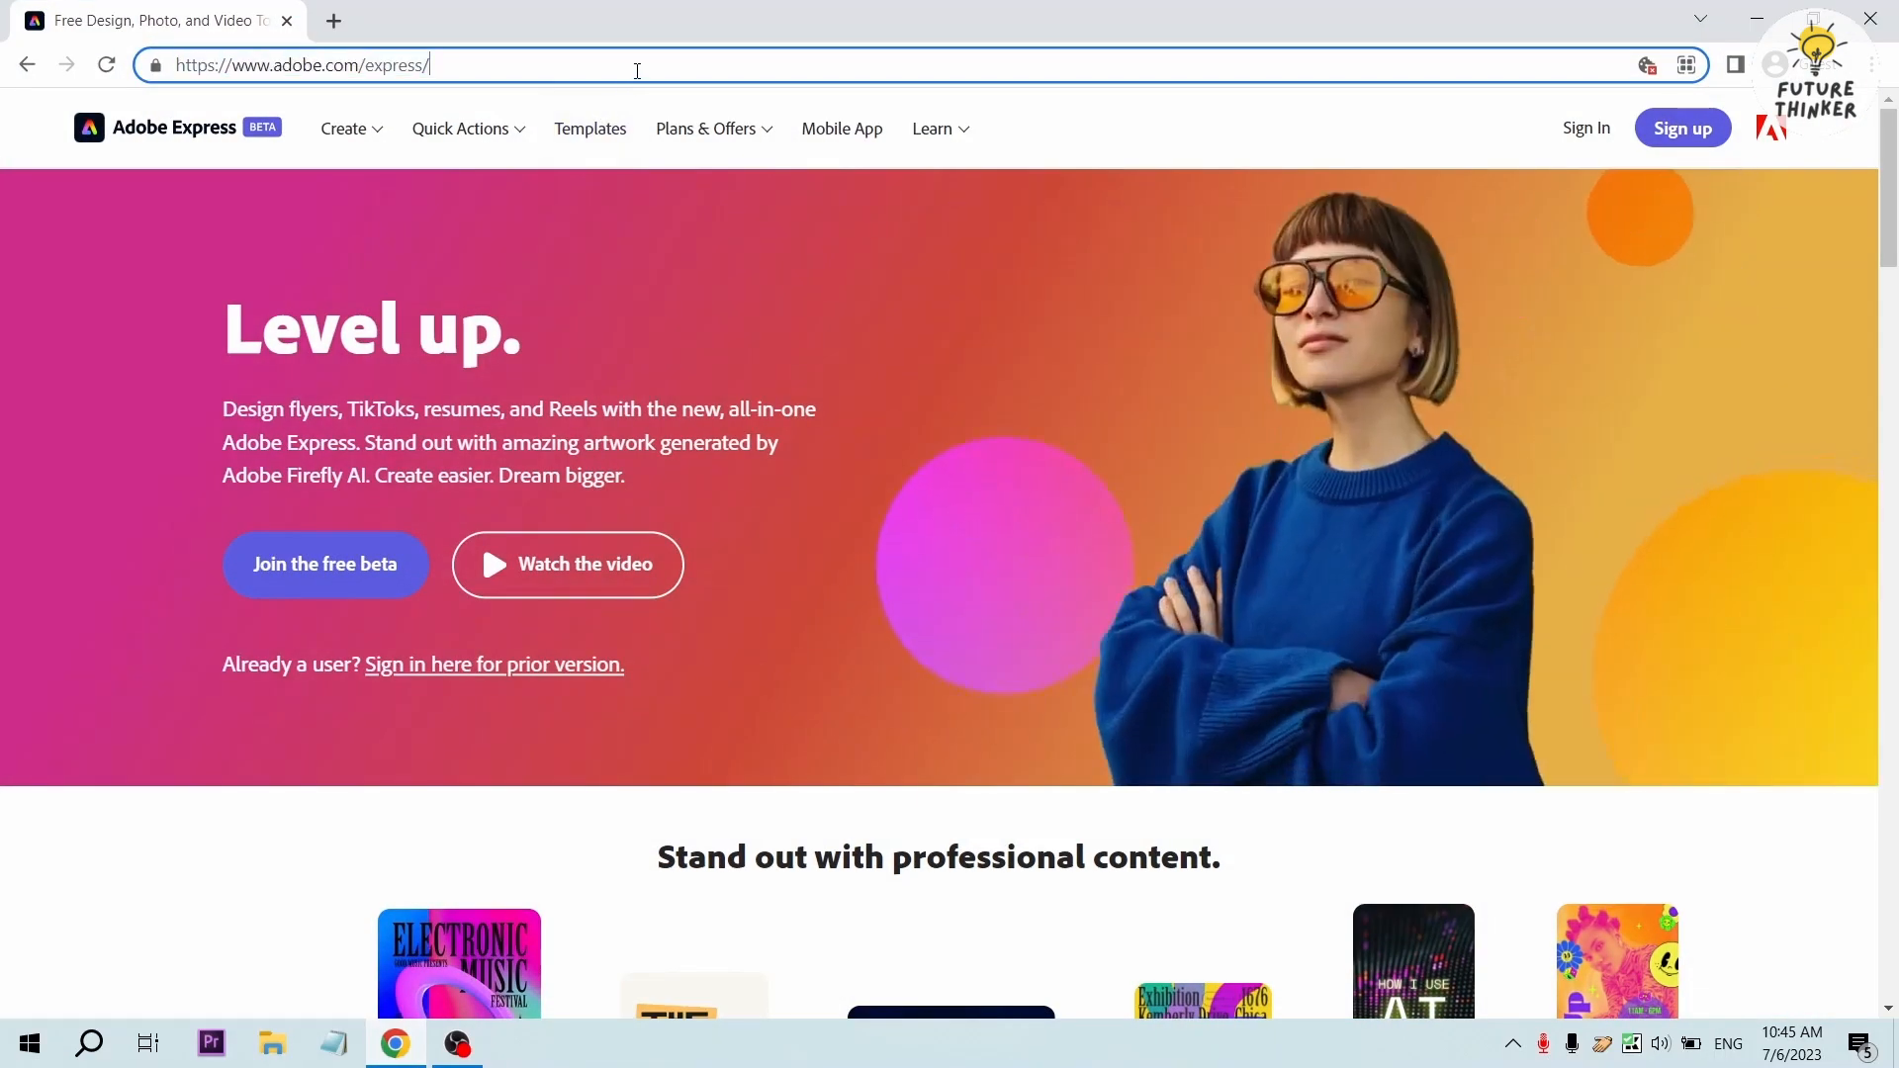
key(ctrl+shift+Left)
key(ctrl+shift+Left)
key(ctrl+shift+Left)
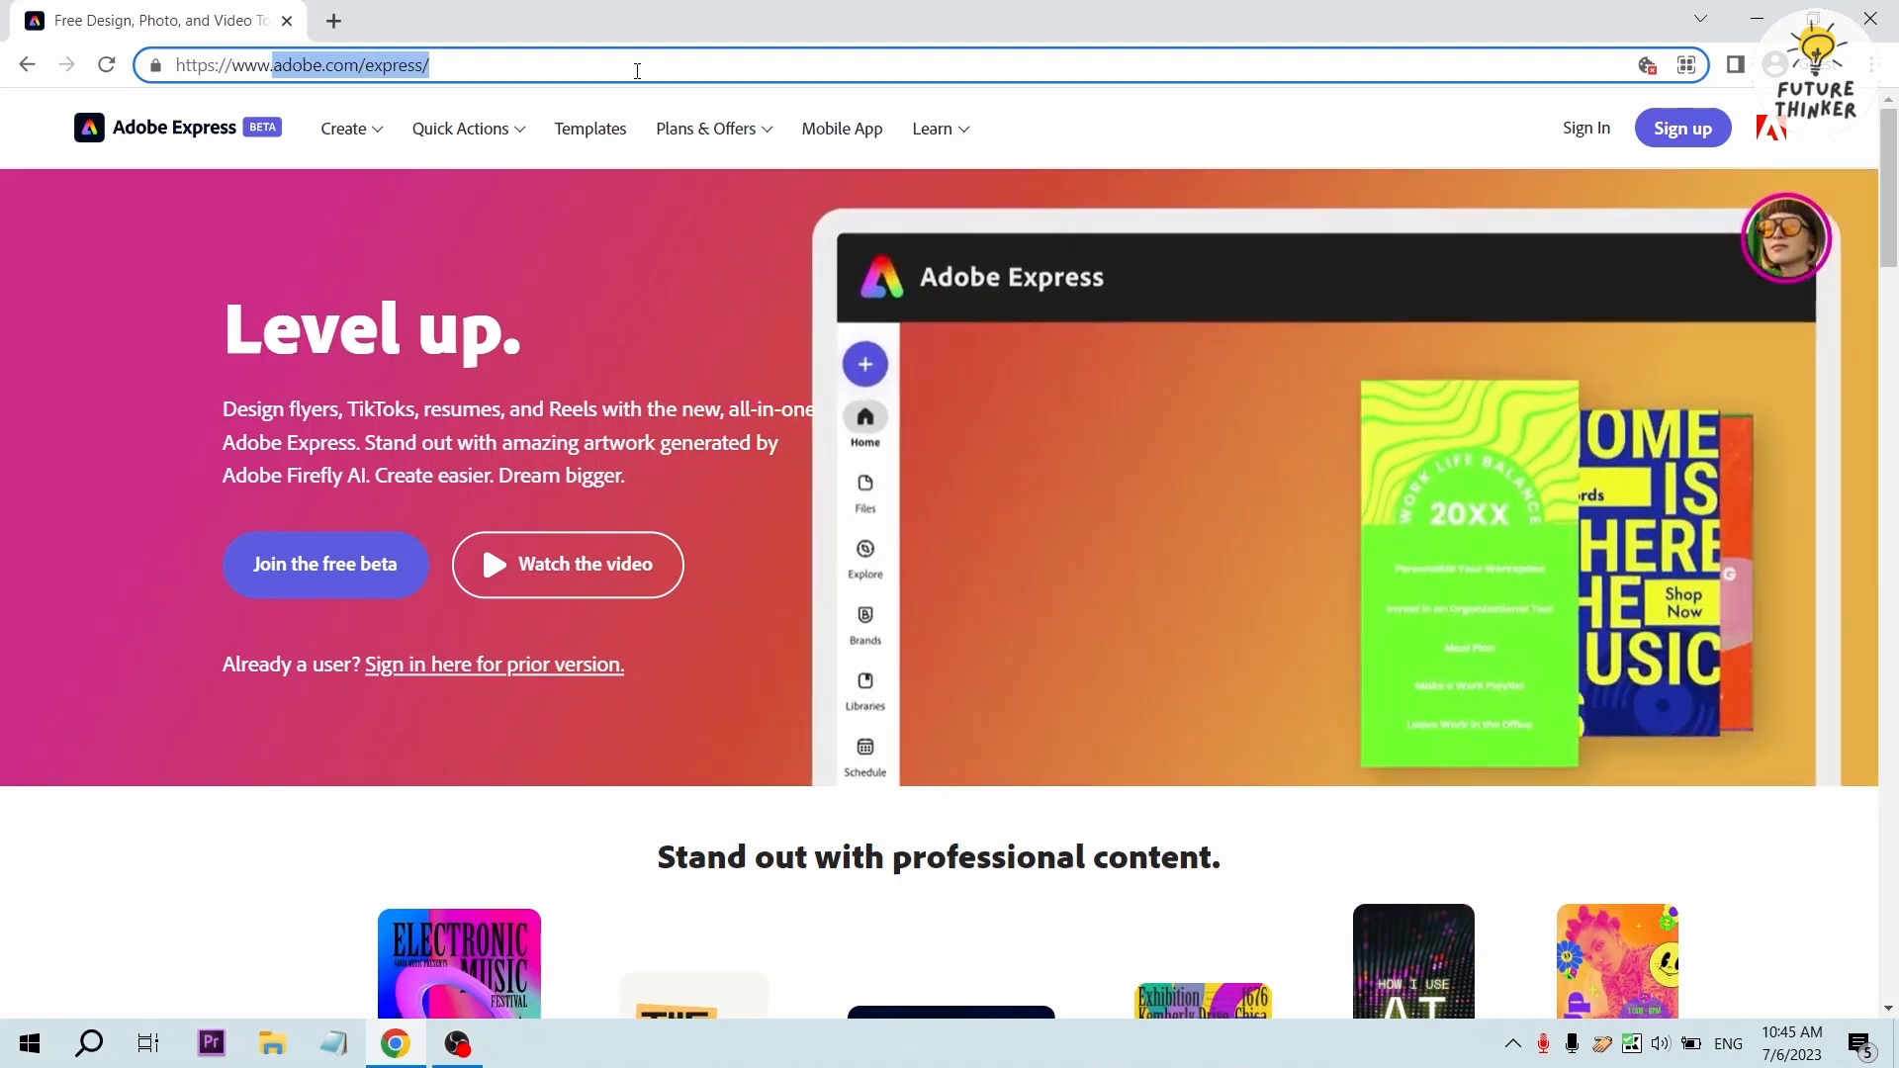
click(701, 292)
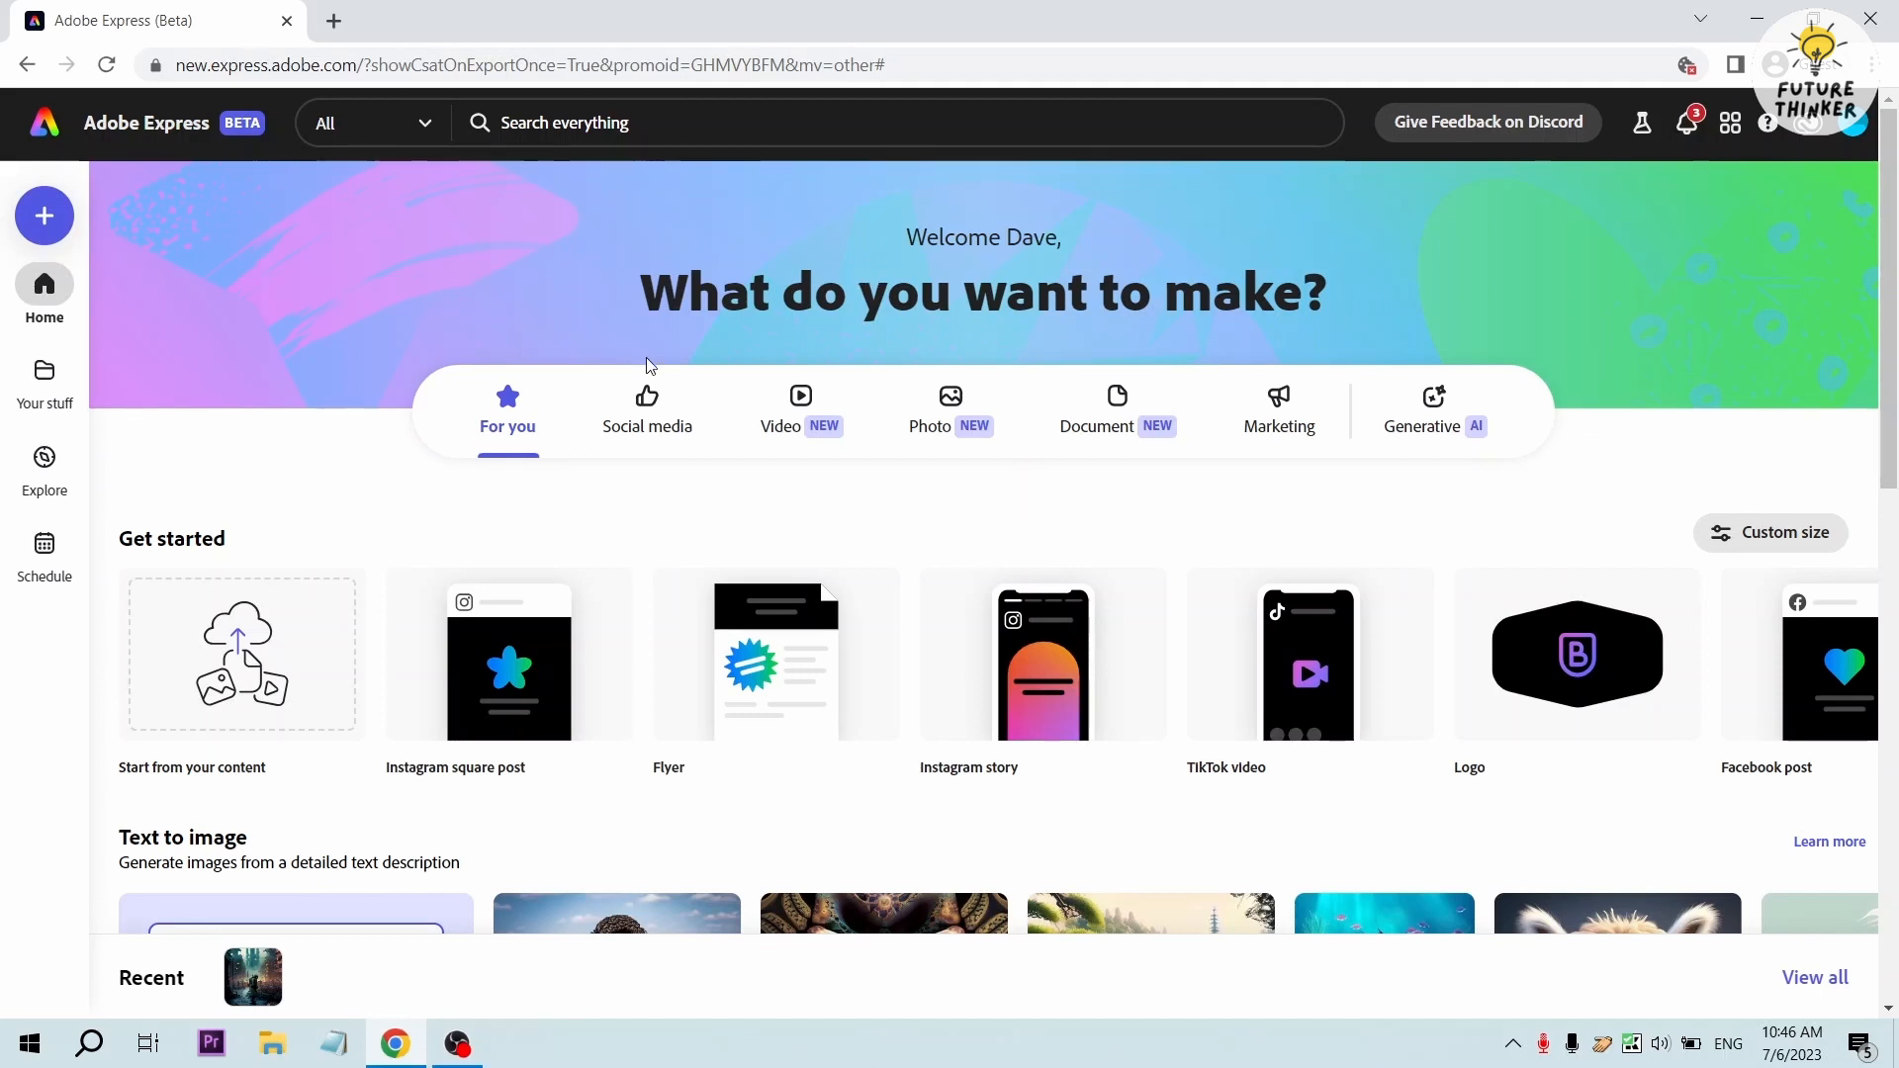
Look through the social media, video, photo and document project categories on the home page
click(631, 431)
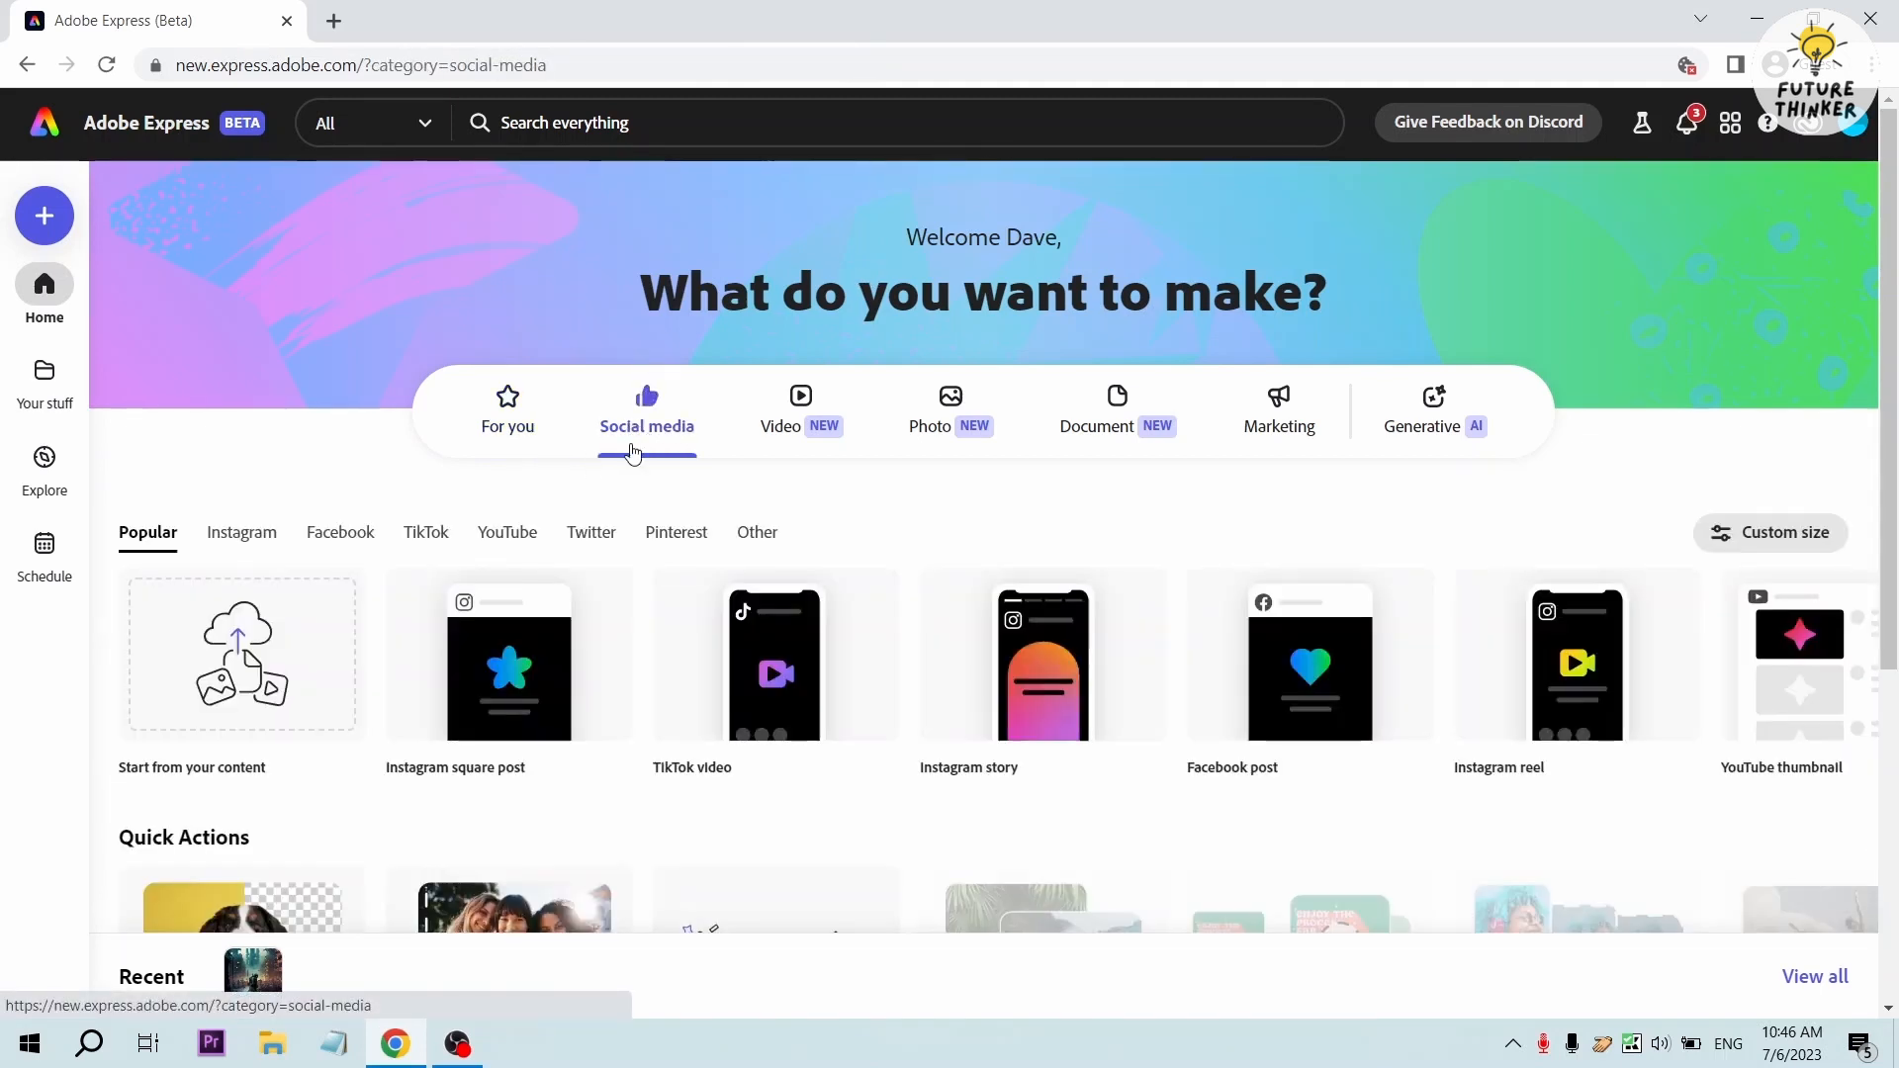
mouse_move(543, 700)
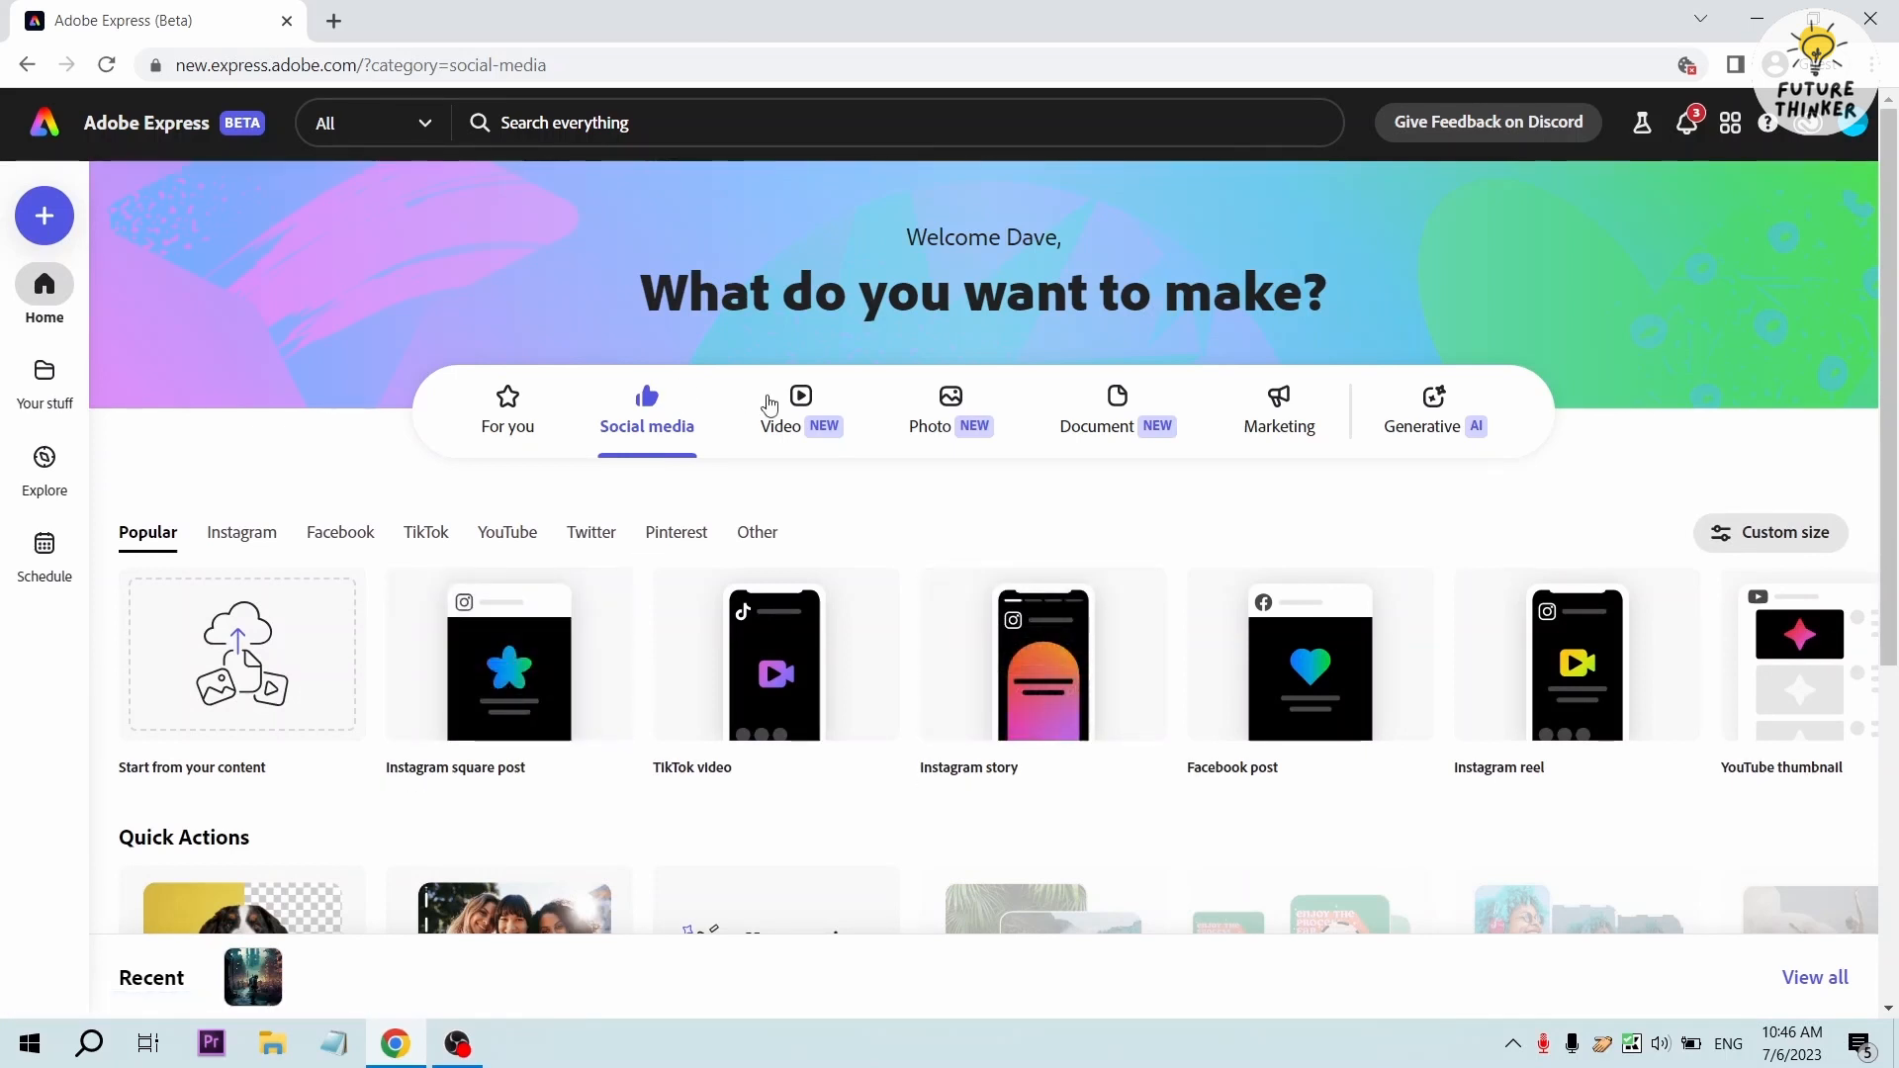
click(817, 432)
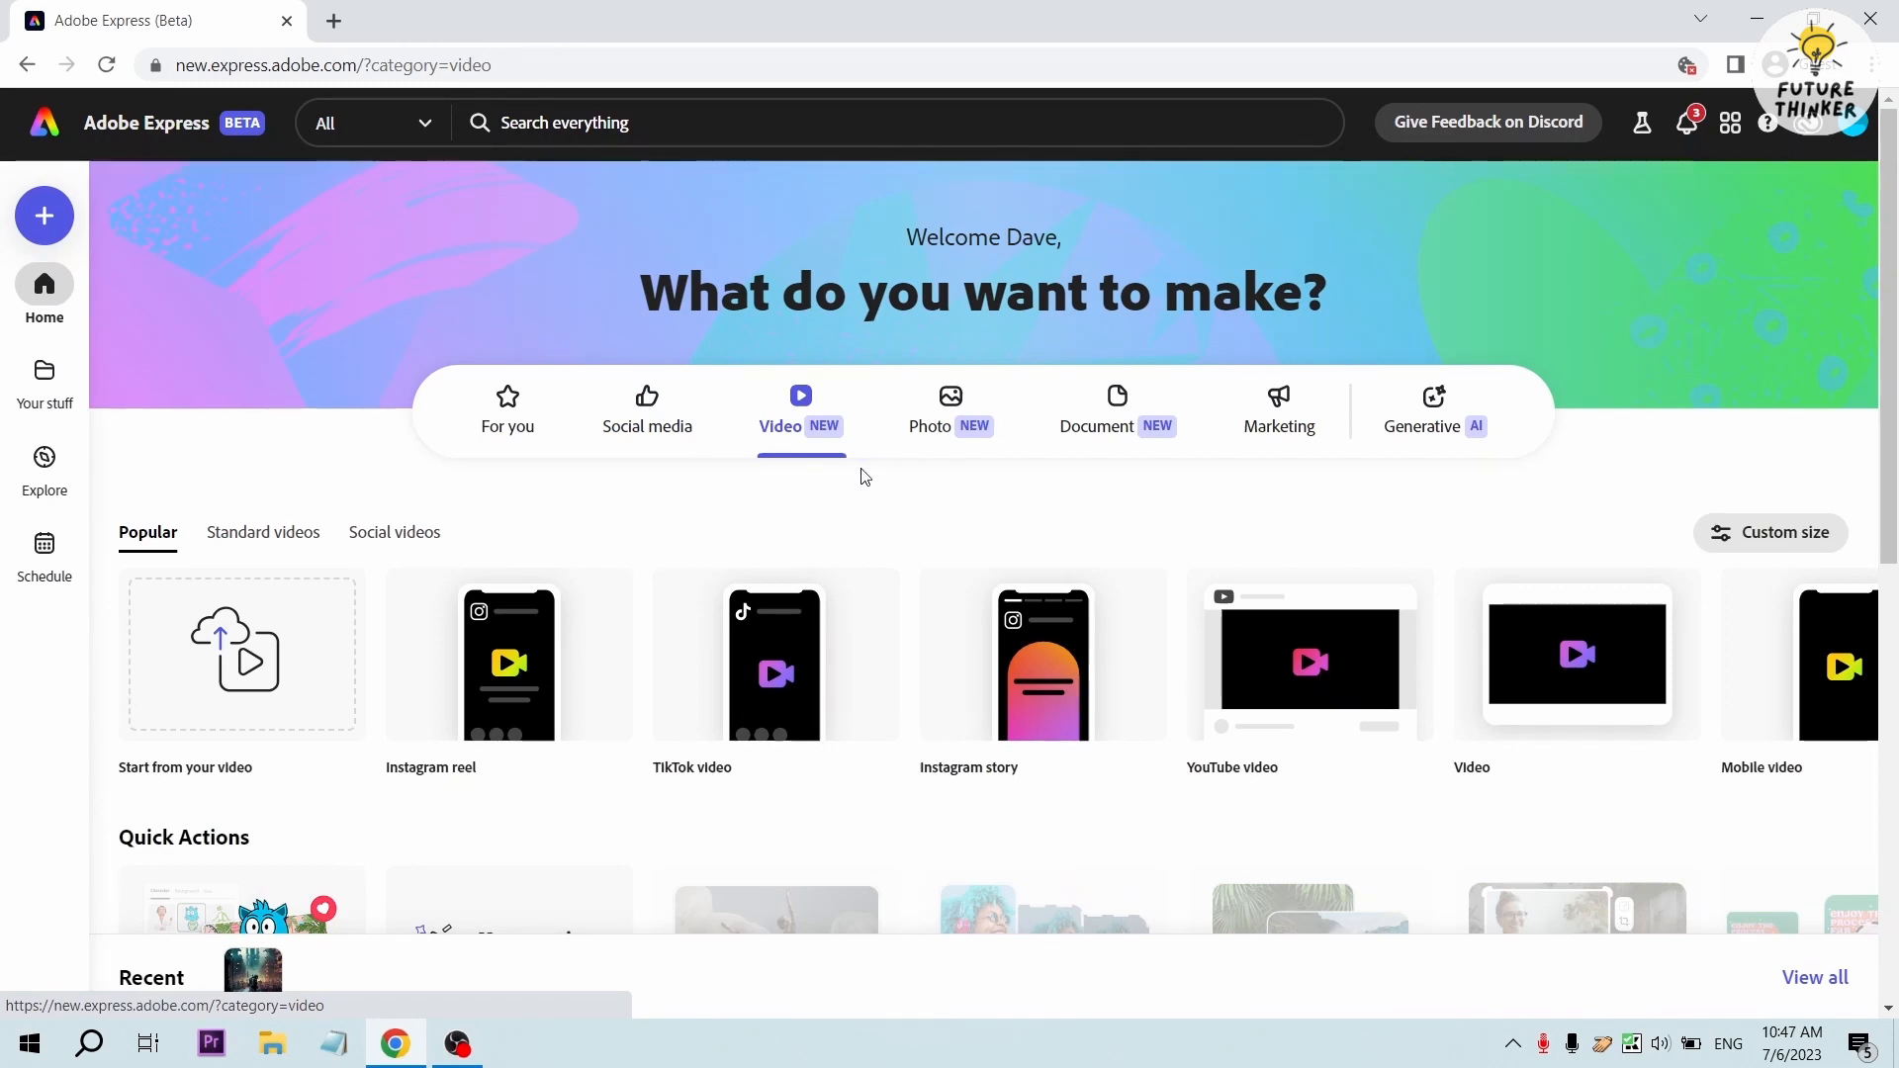
click(924, 431)
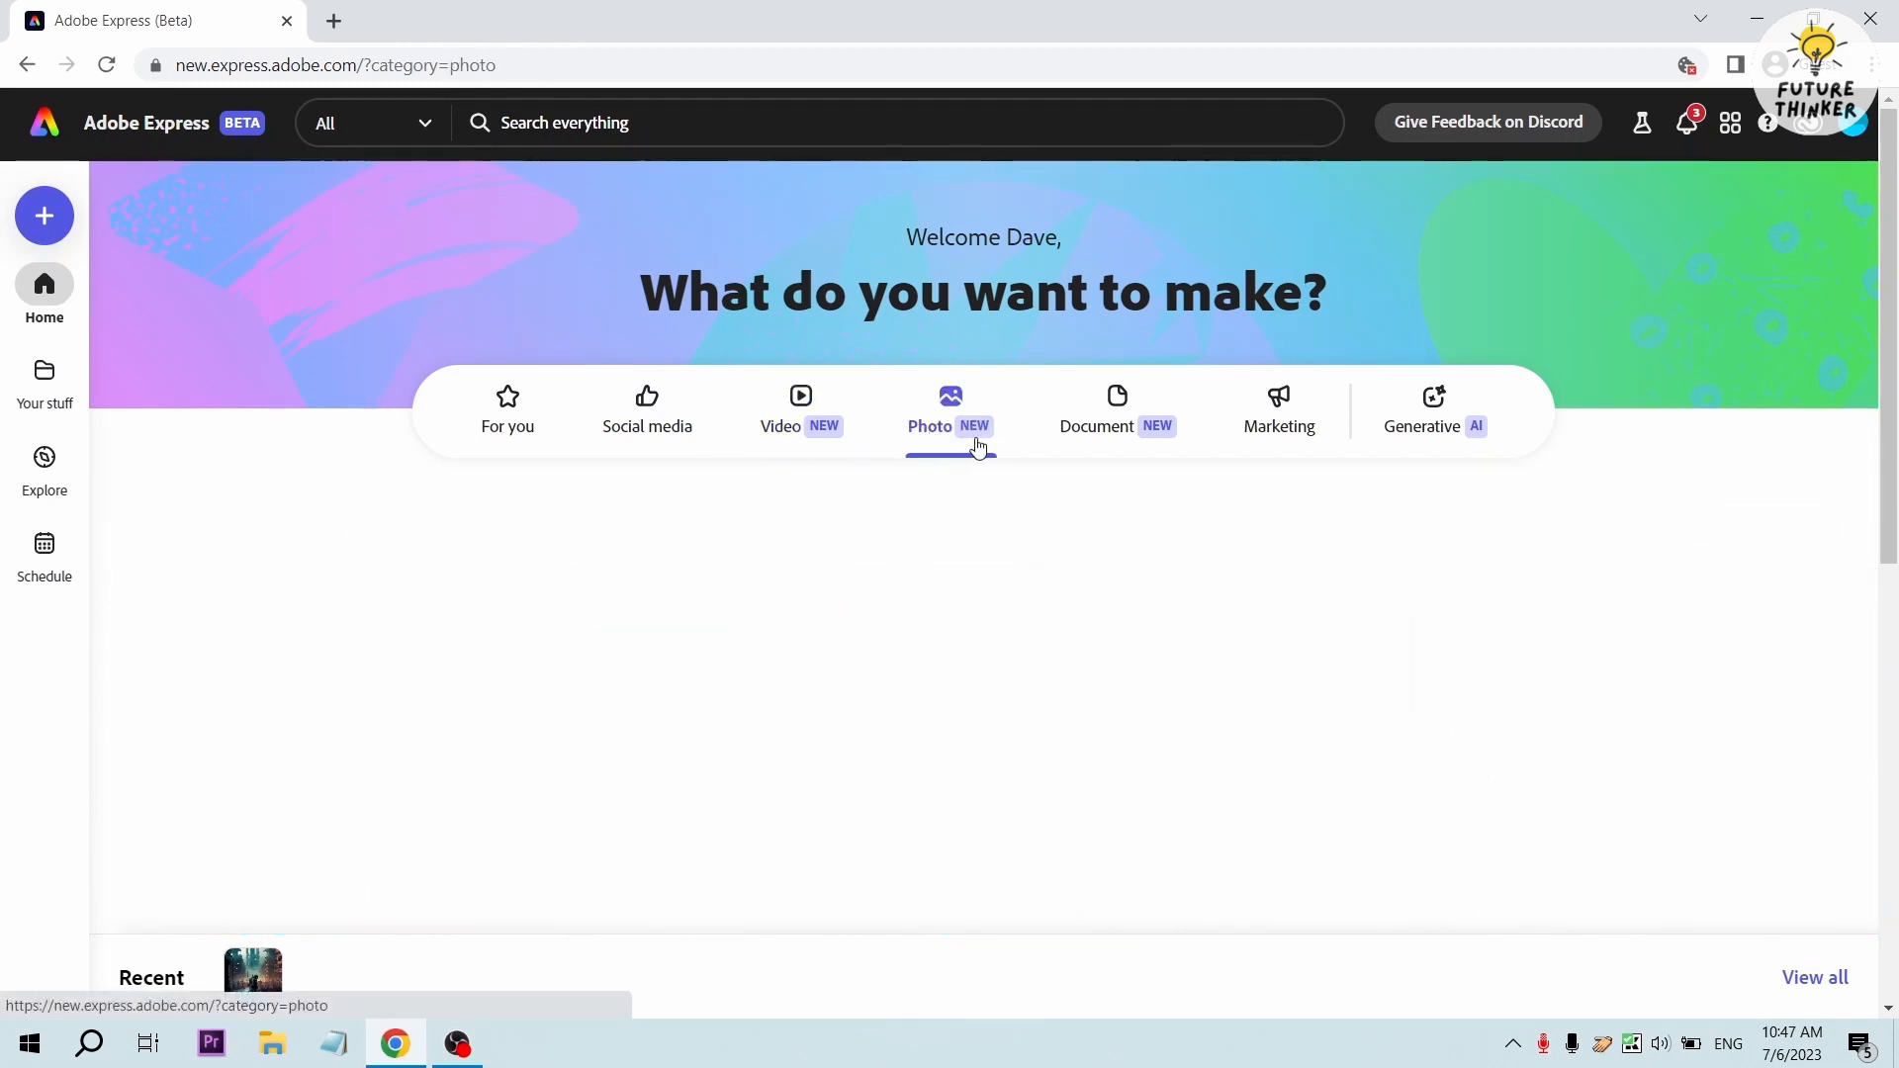
click(1114, 428)
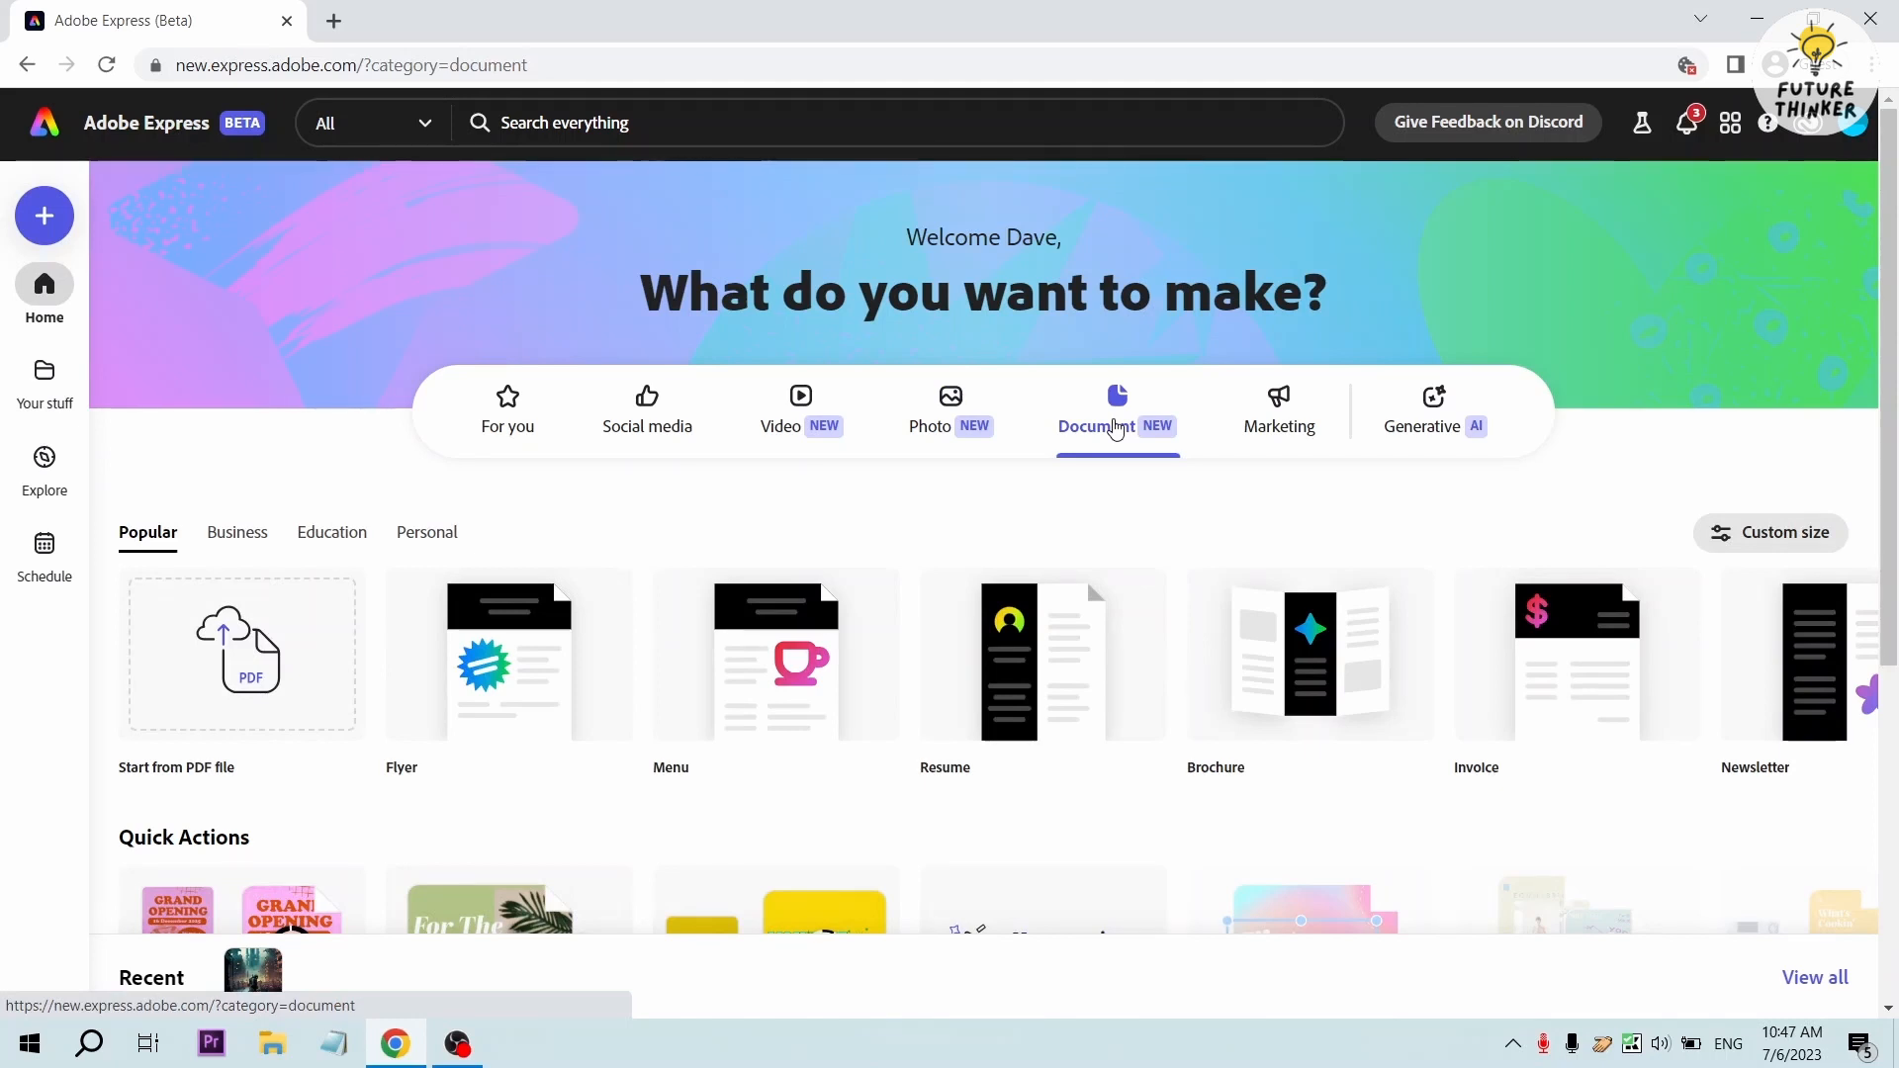
click(647, 416)
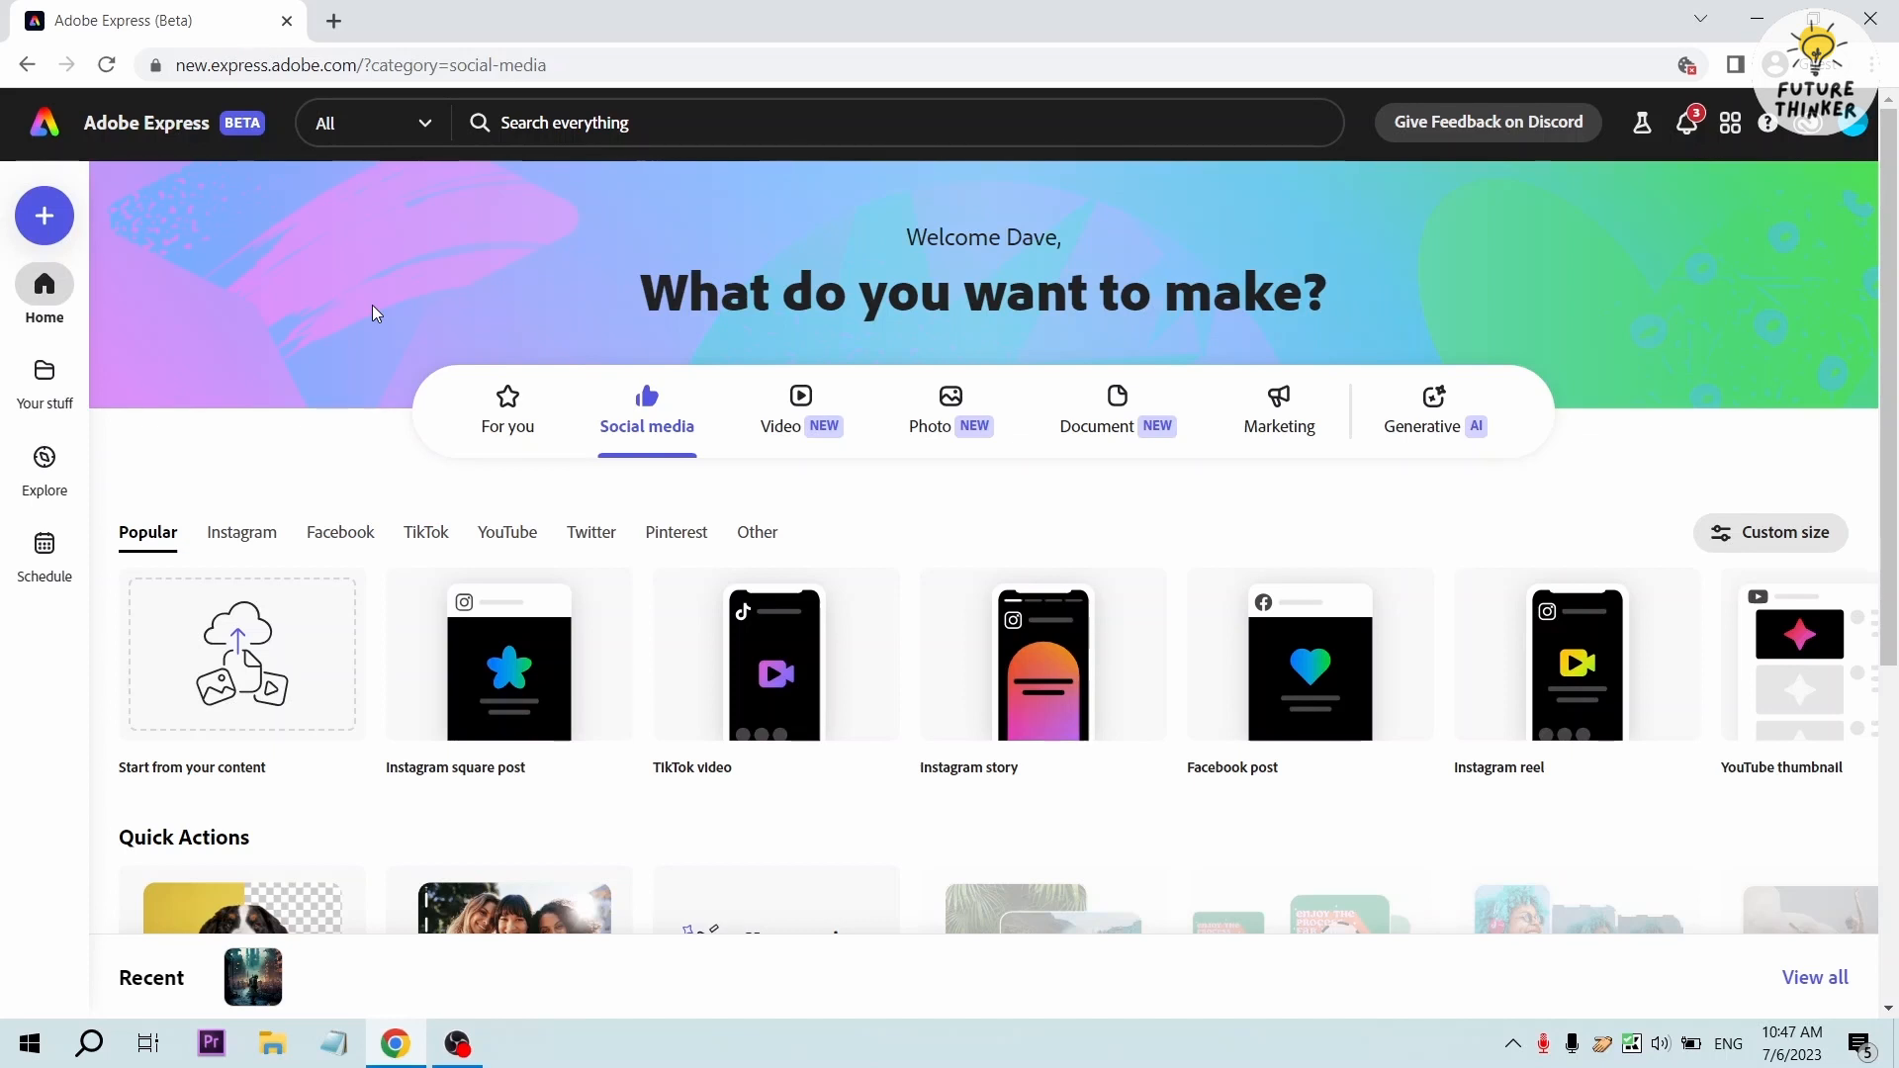
Create a blank 1,080 x 1,920 px phone wallpaper from scratch using the photo project category
click(959, 425)
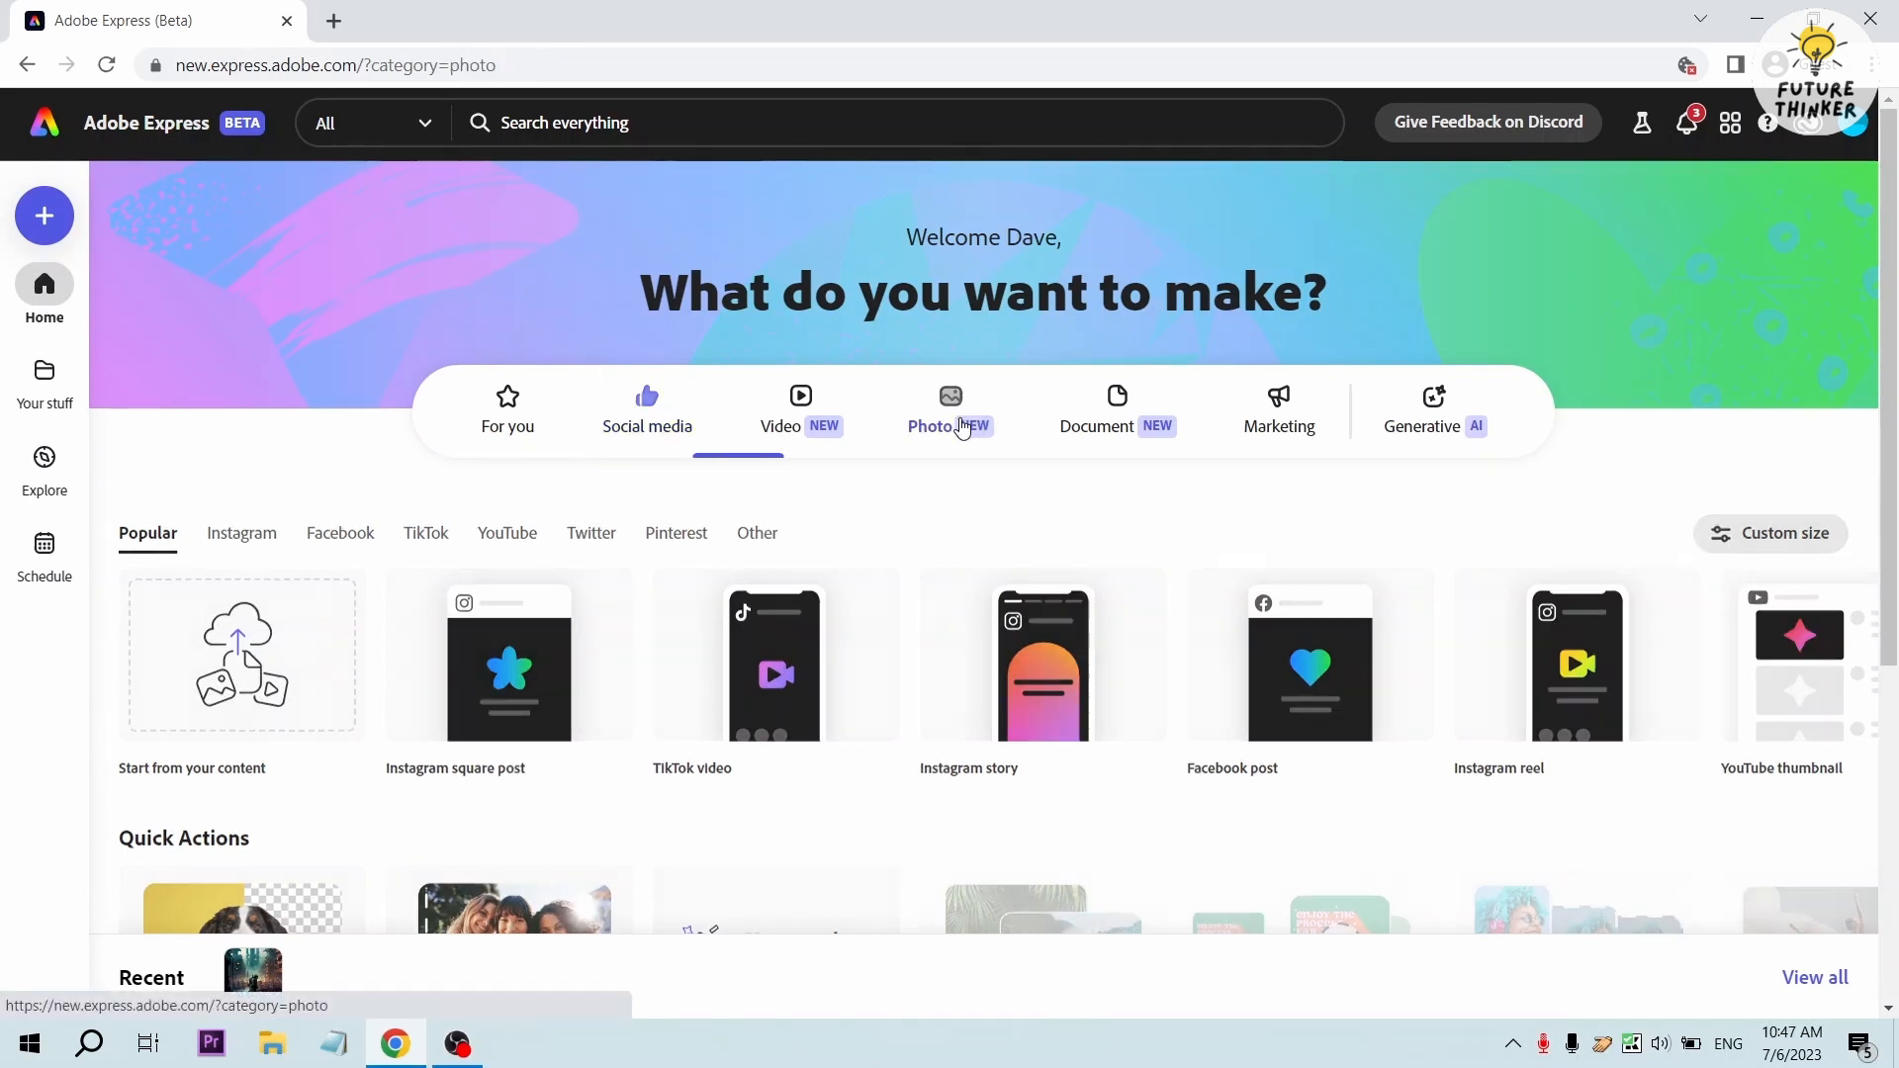
scroll(1530, 441, down, 1)
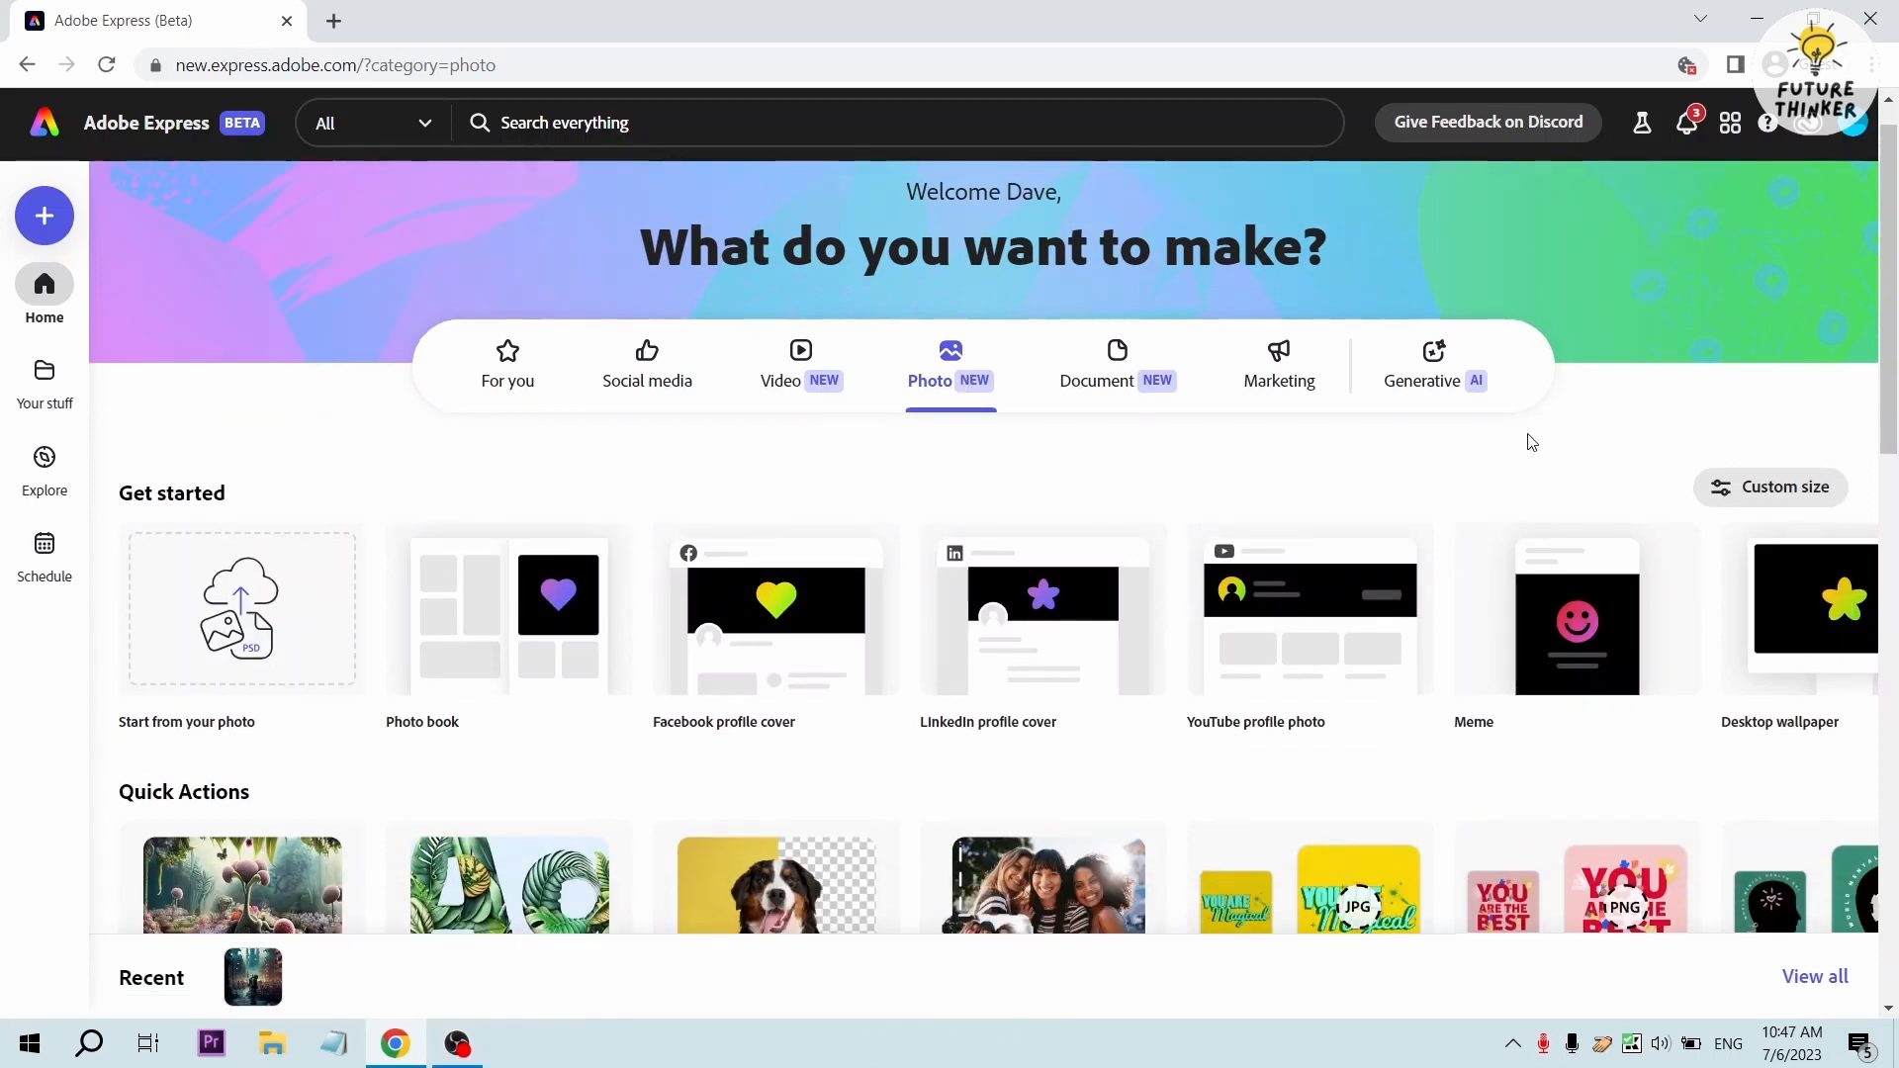
click(1830, 610)
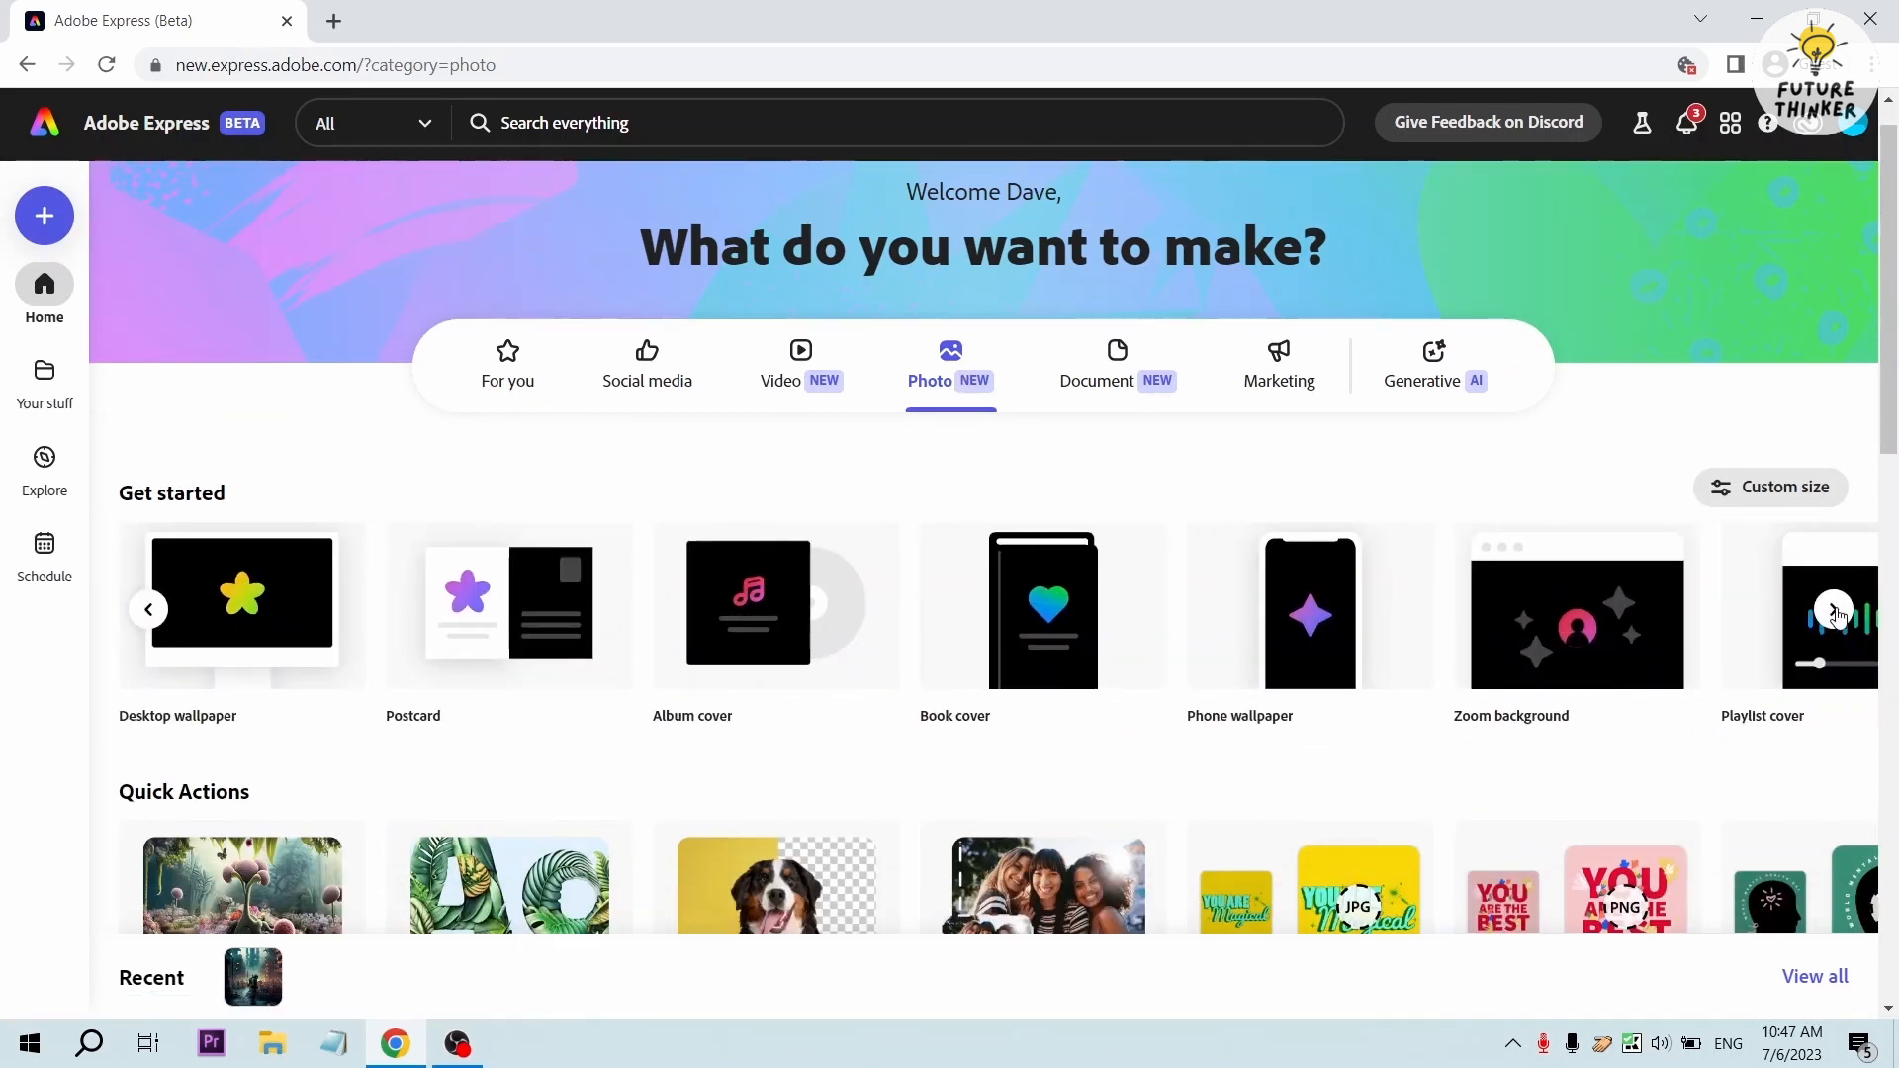
mouse_move(1320, 643)
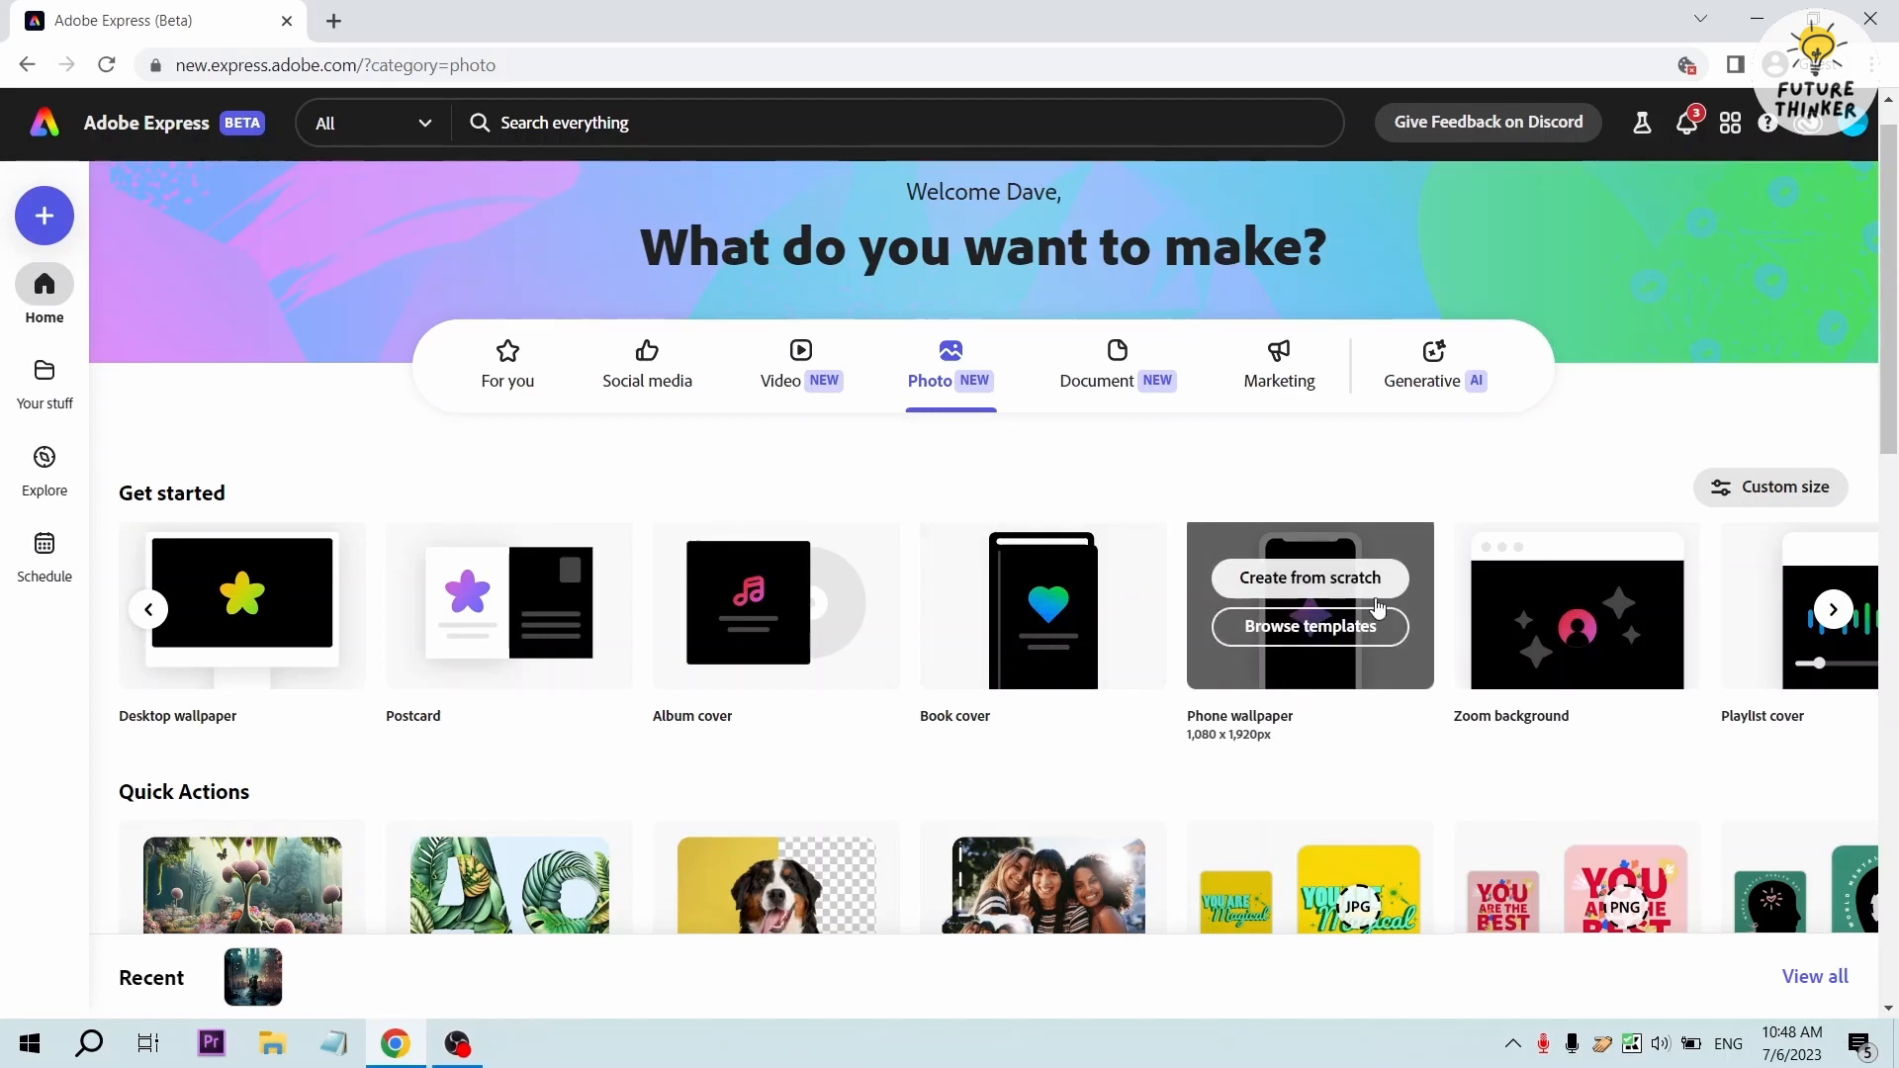
click(1326, 584)
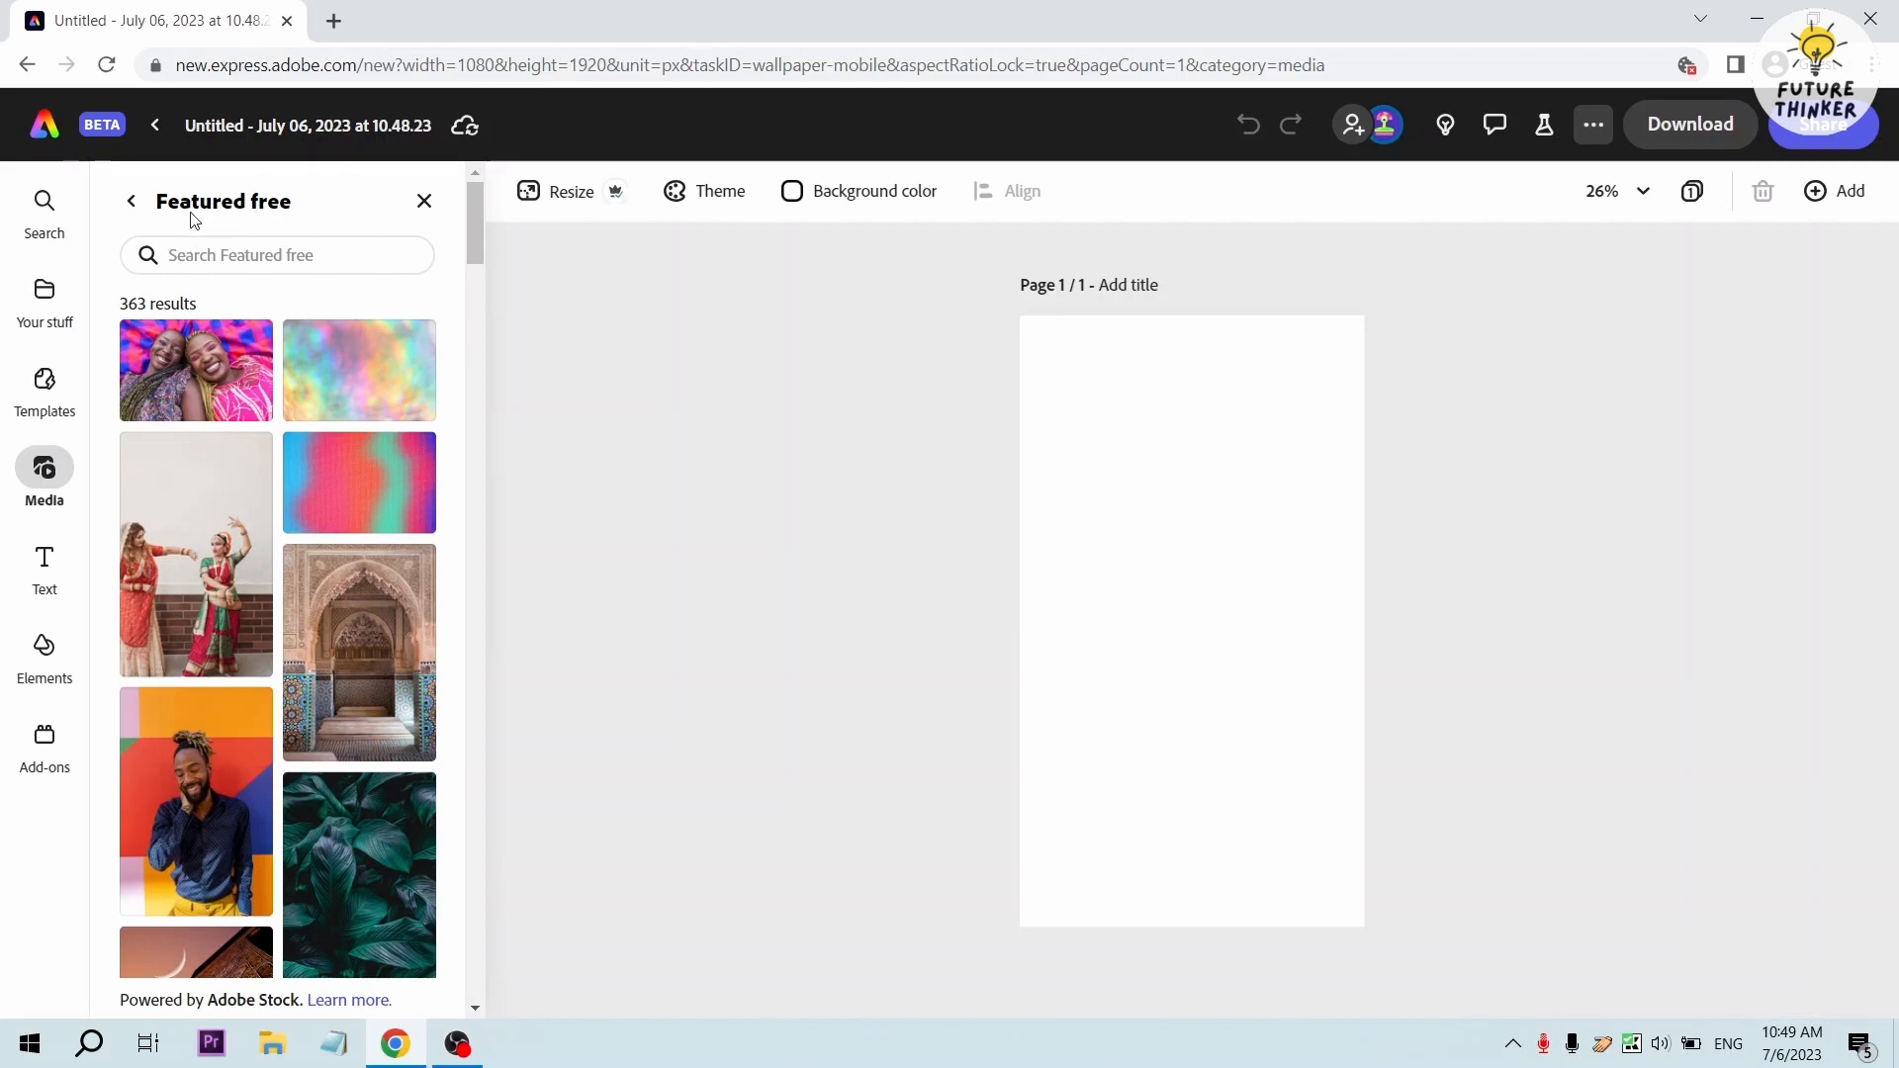
Generate a Portrait (3:4) text-to-image picture on the page from the prompt "dystopian world during the pandemic"
click(132, 204)
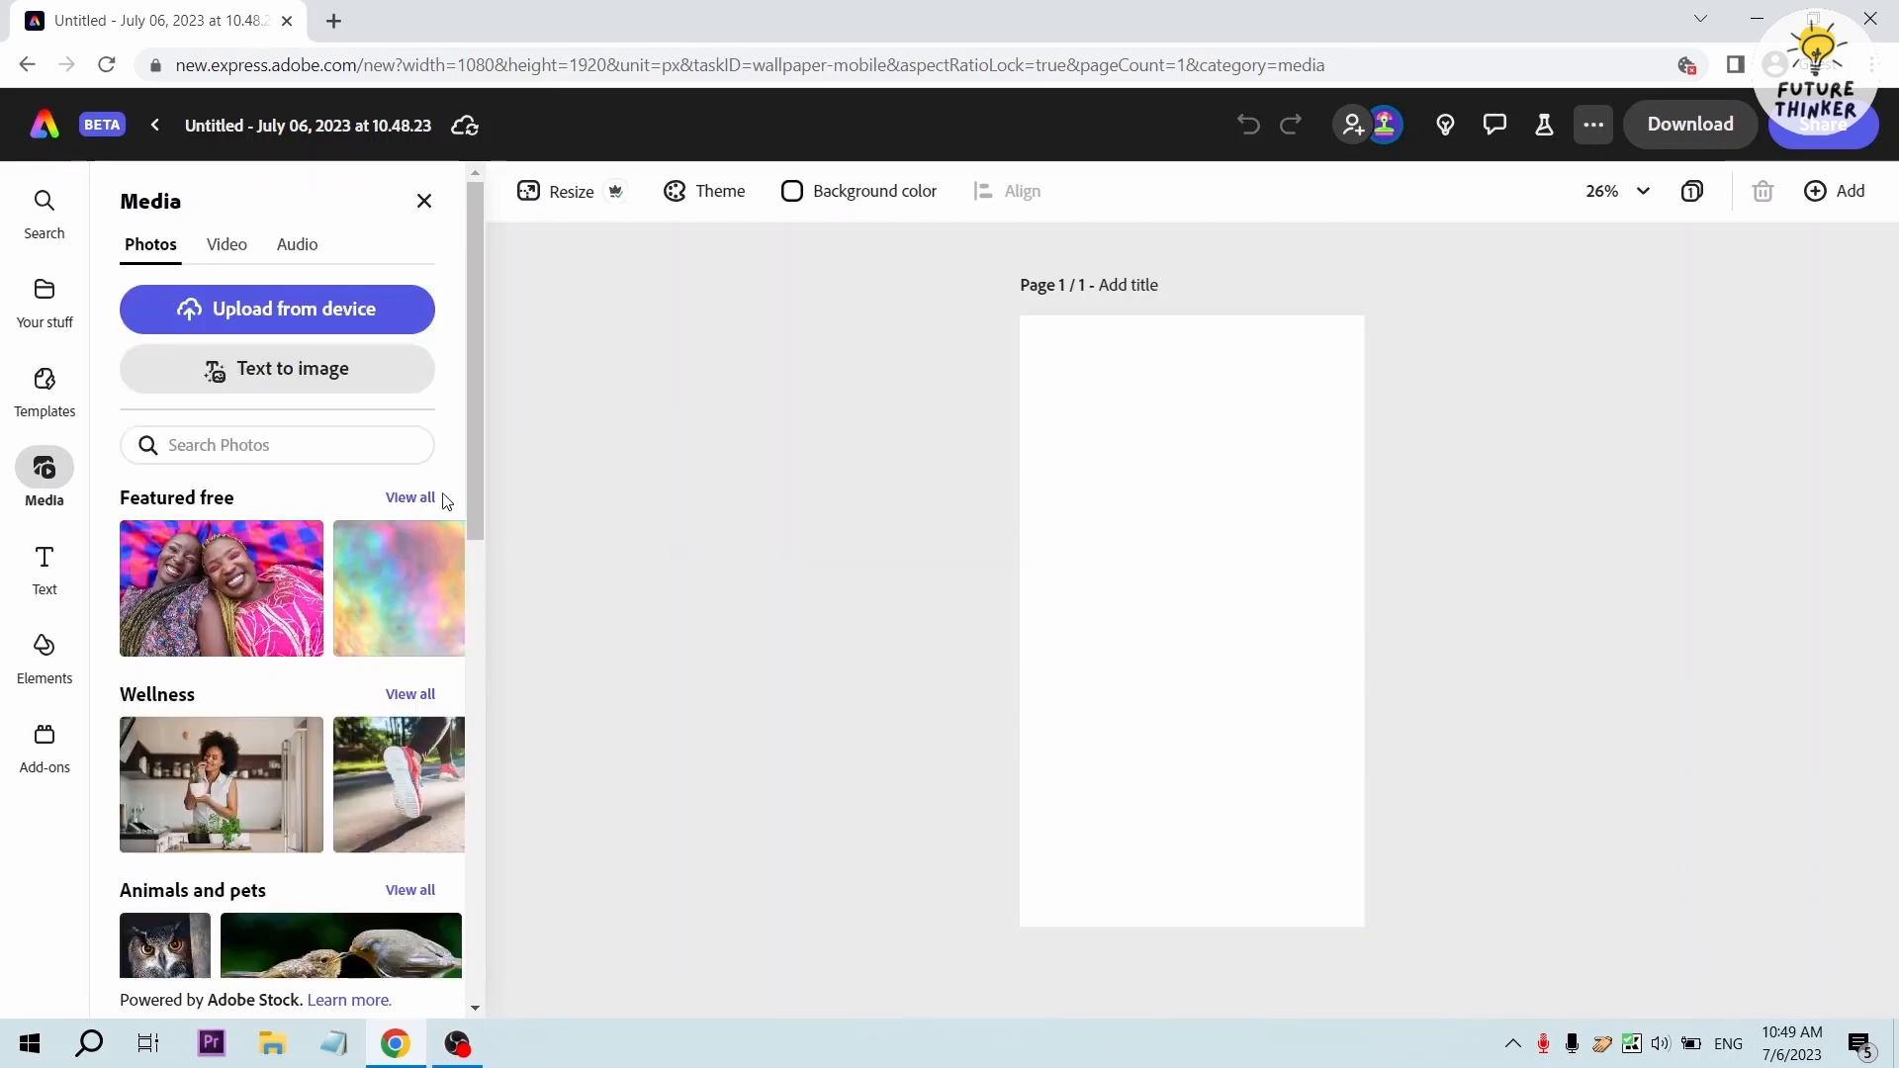
click(338, 392)
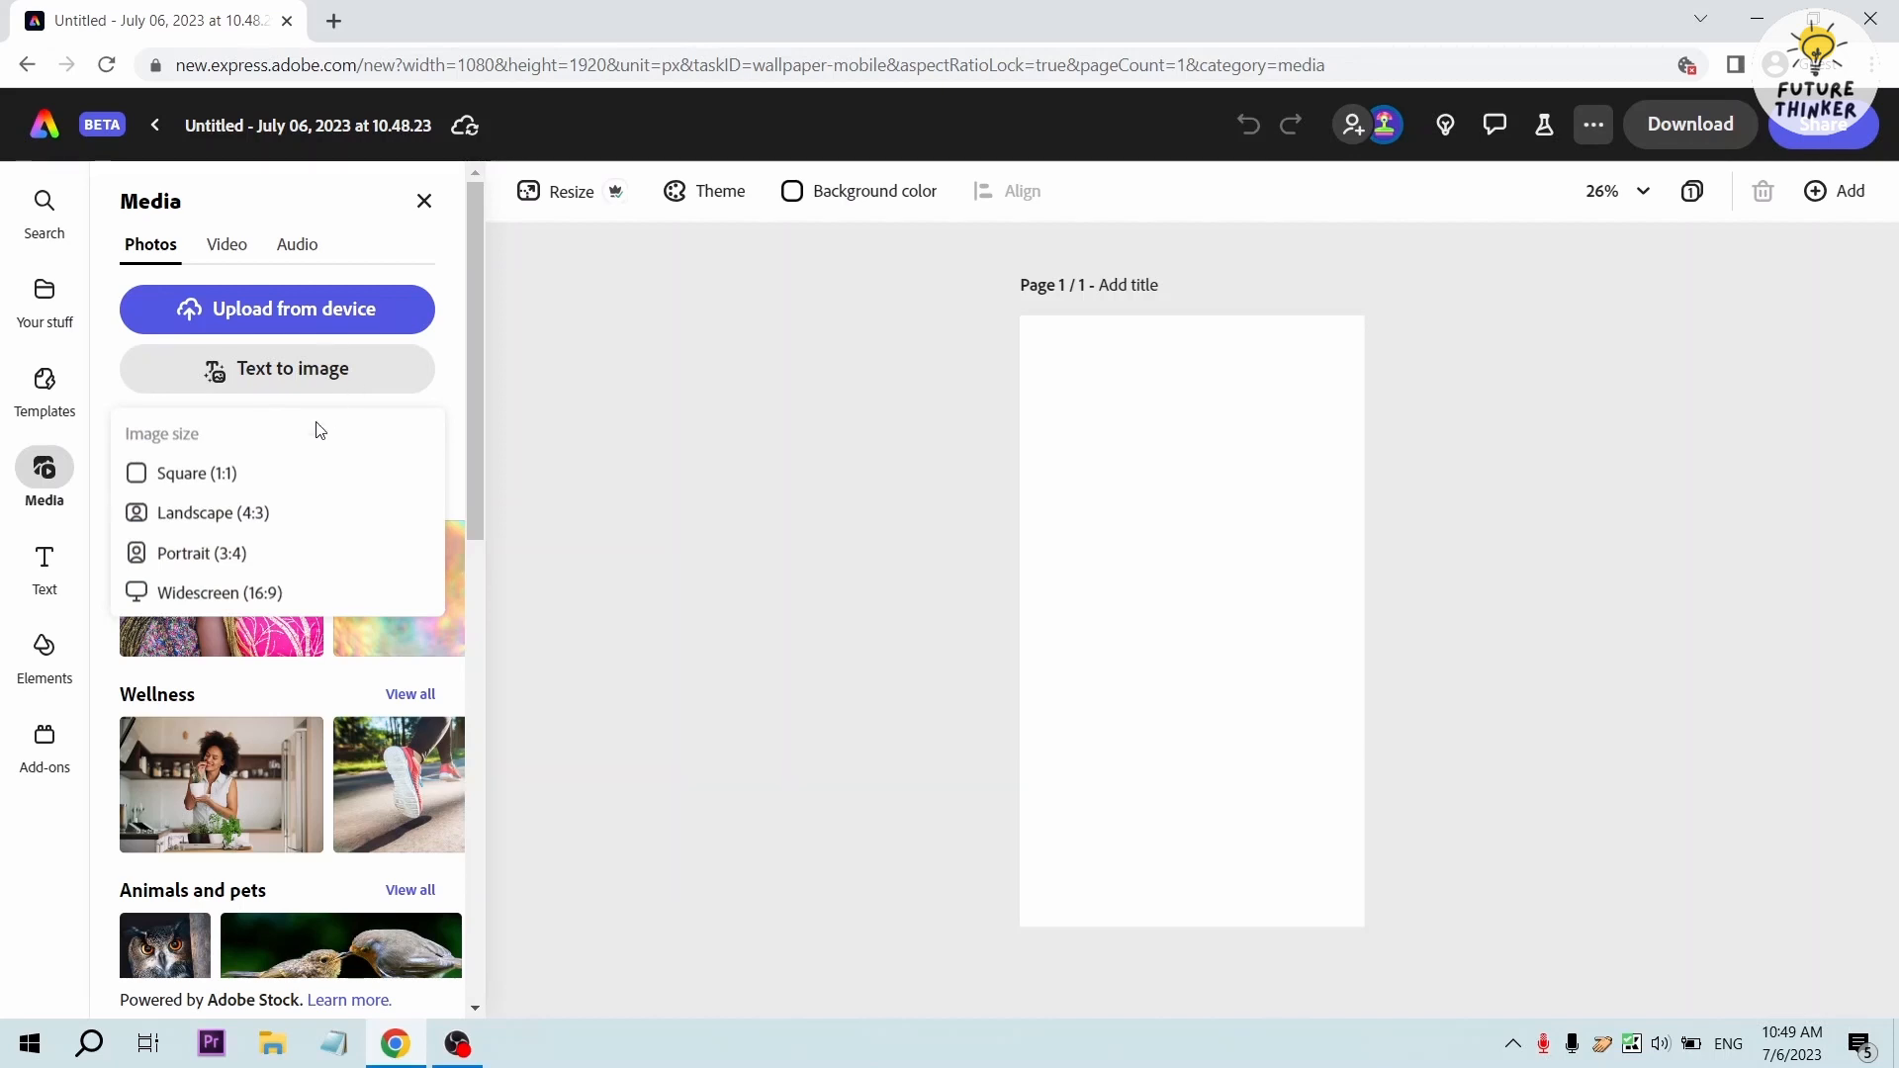
click(257, 559)
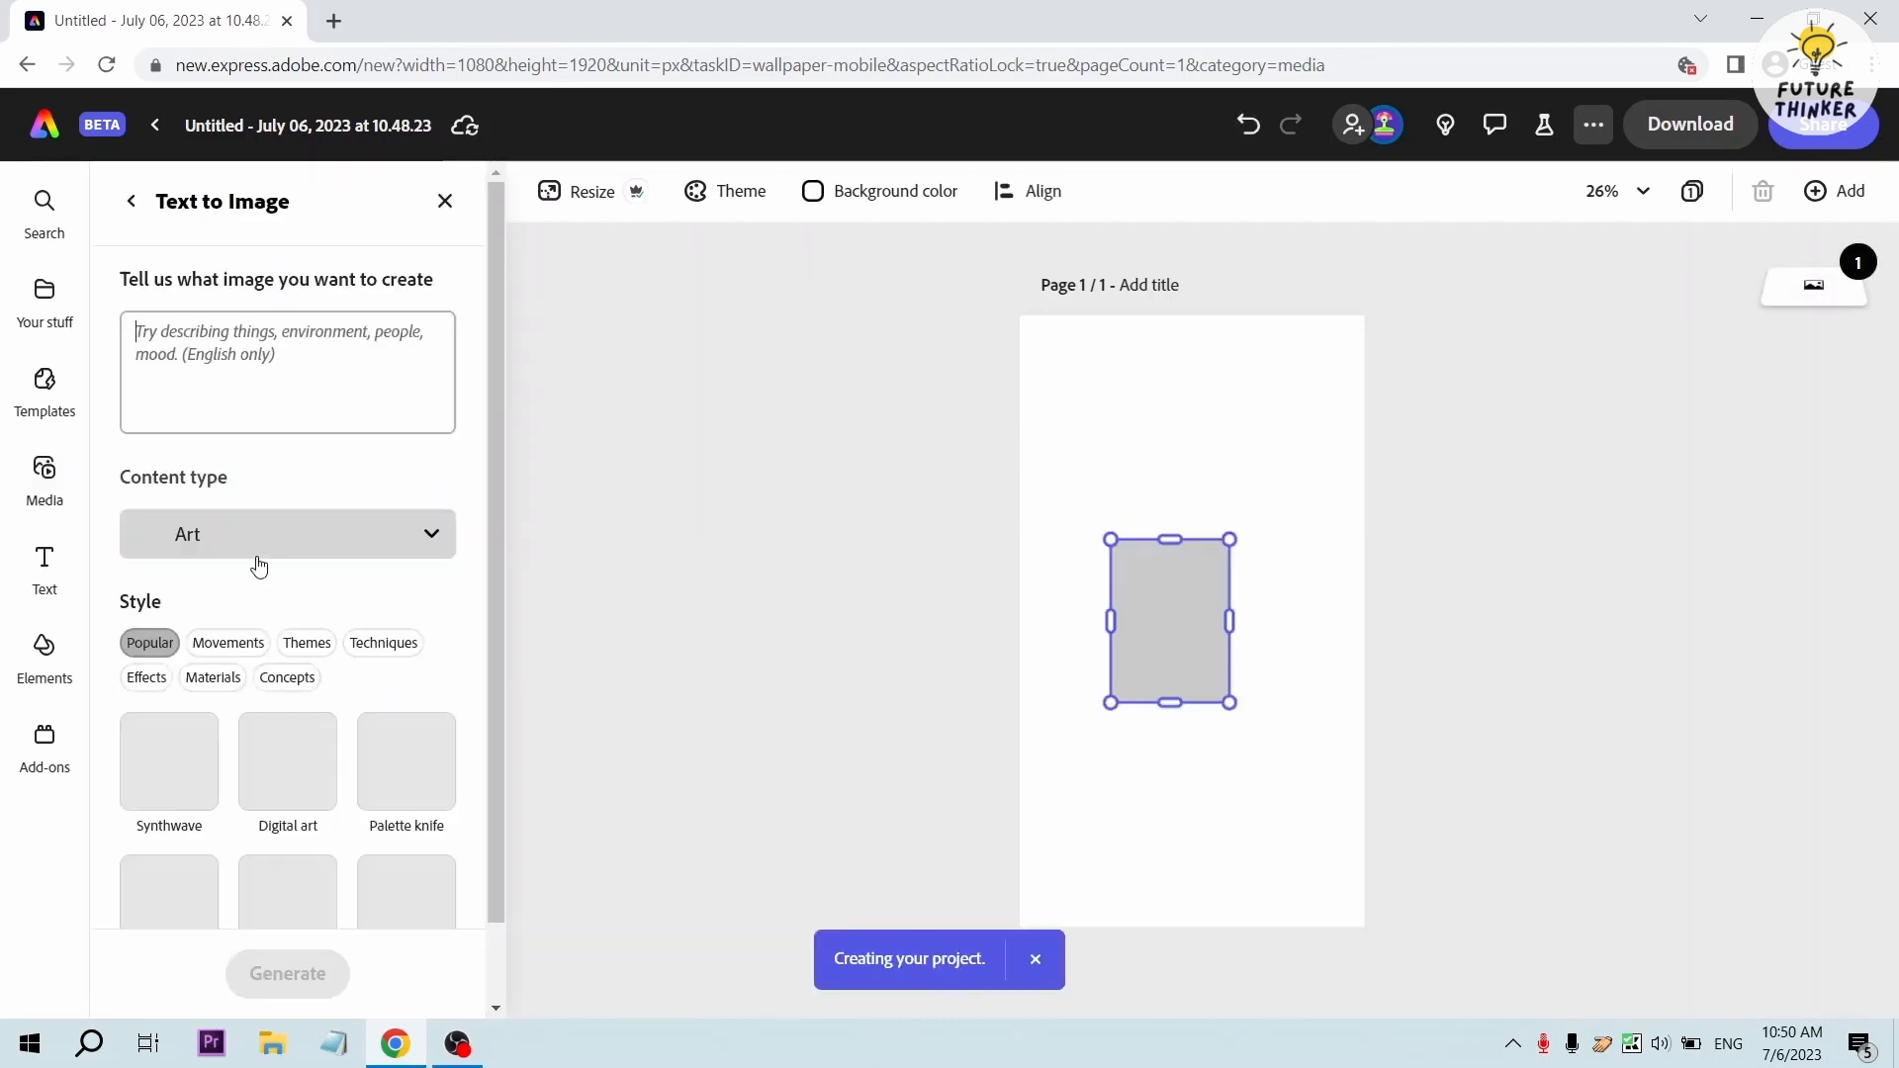
text(d)
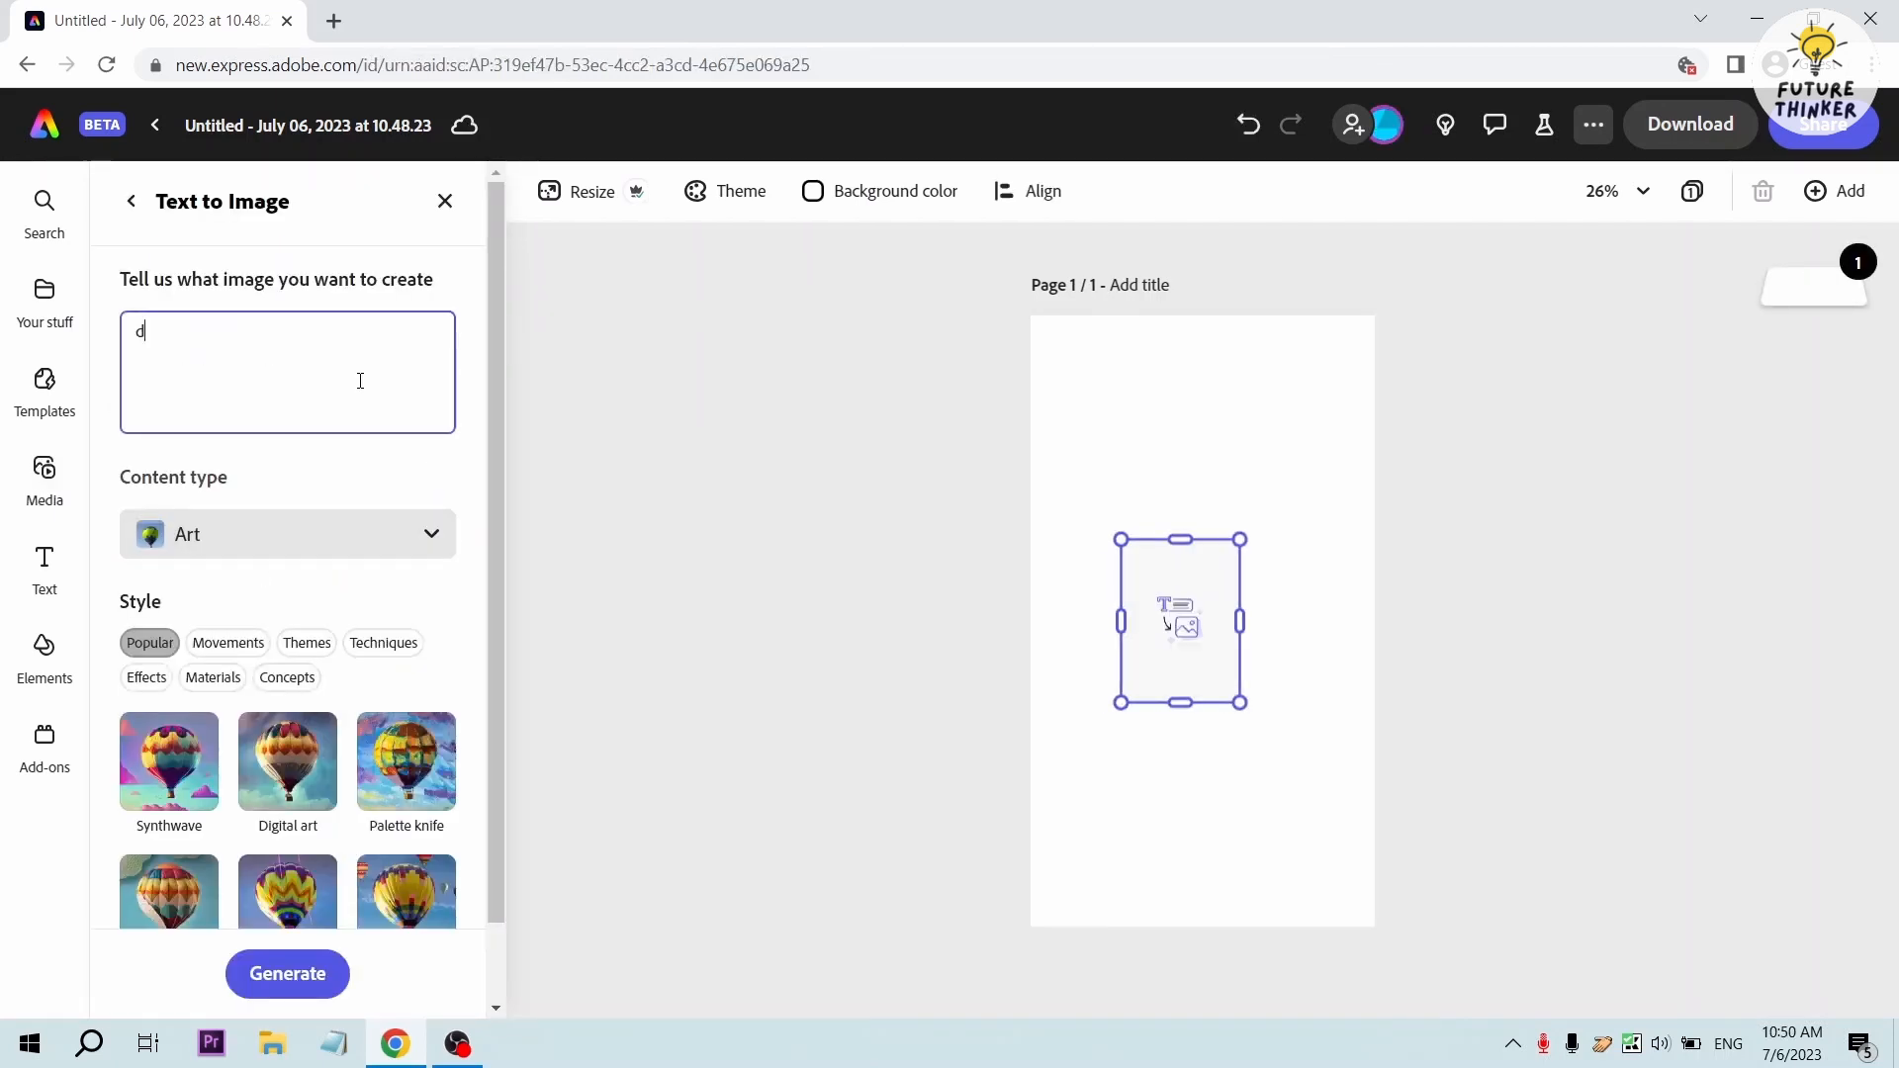
text(ystopian world during the pandemic)
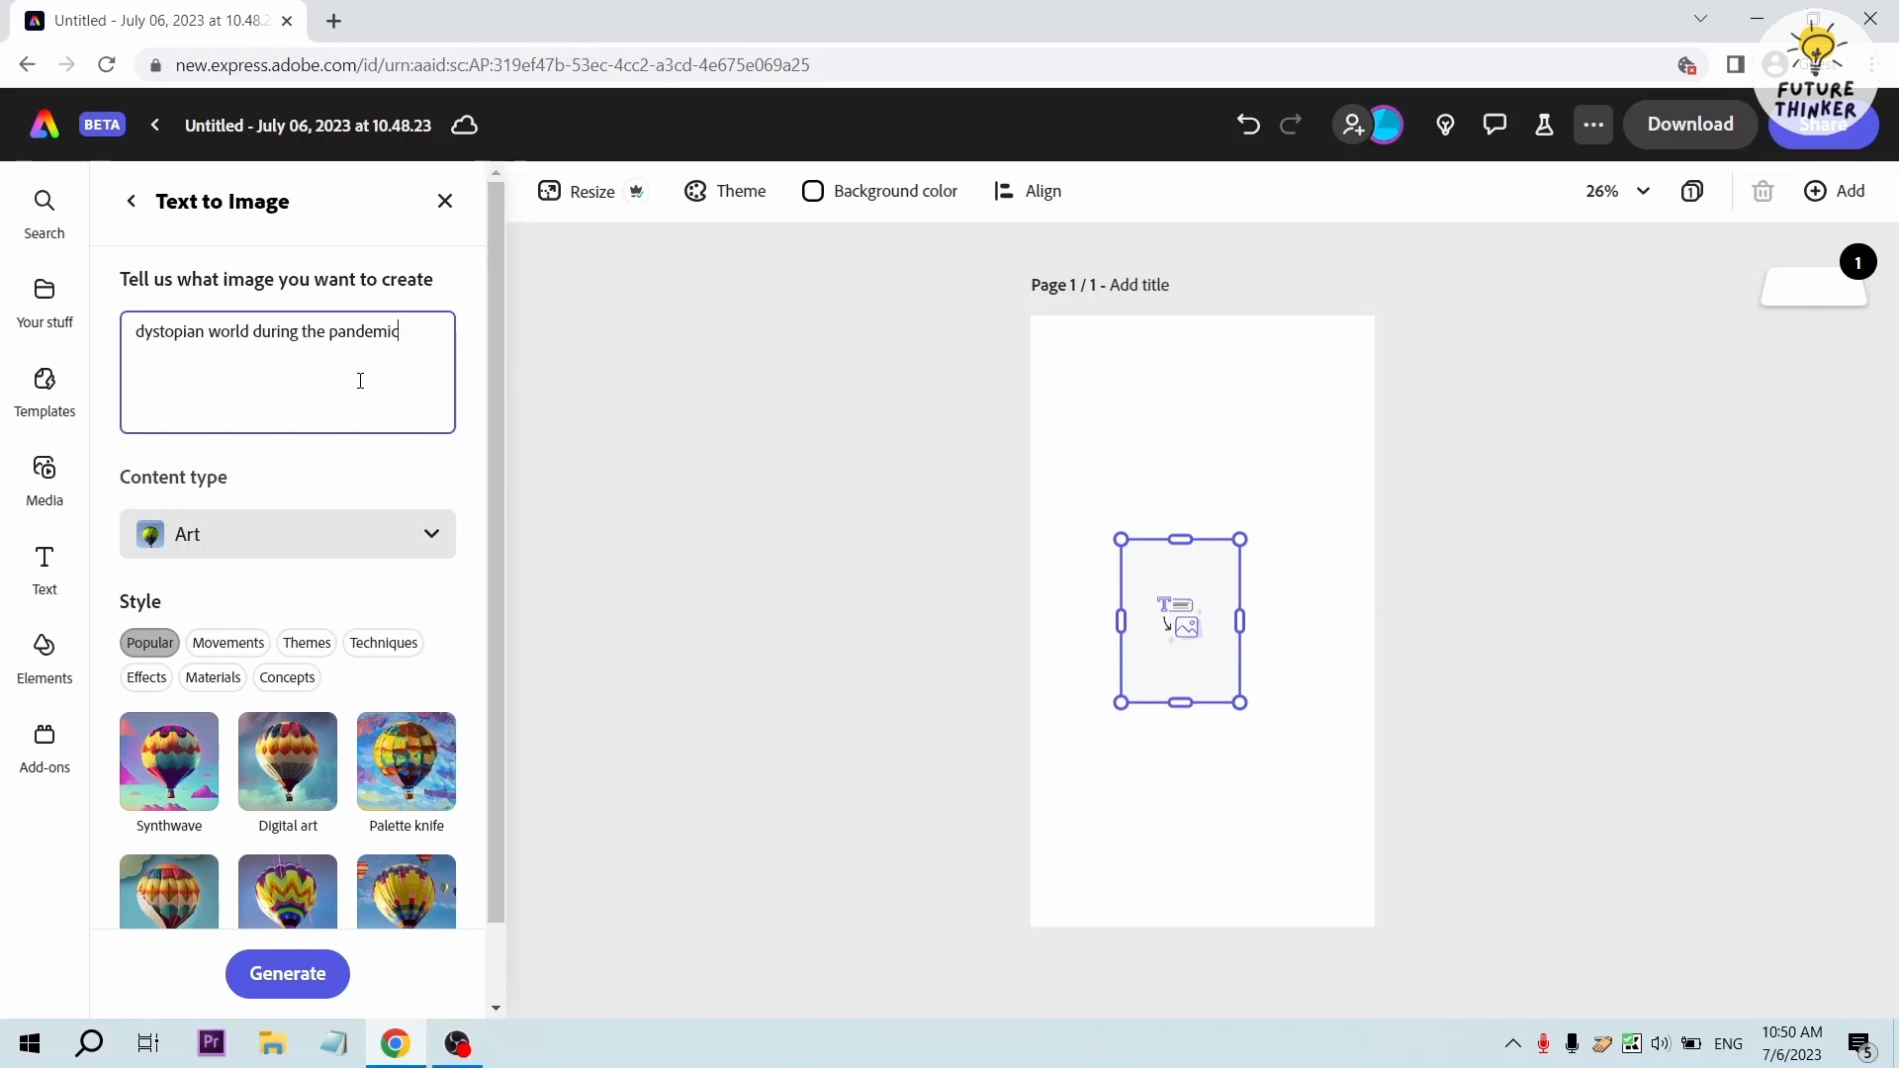
key(Return)
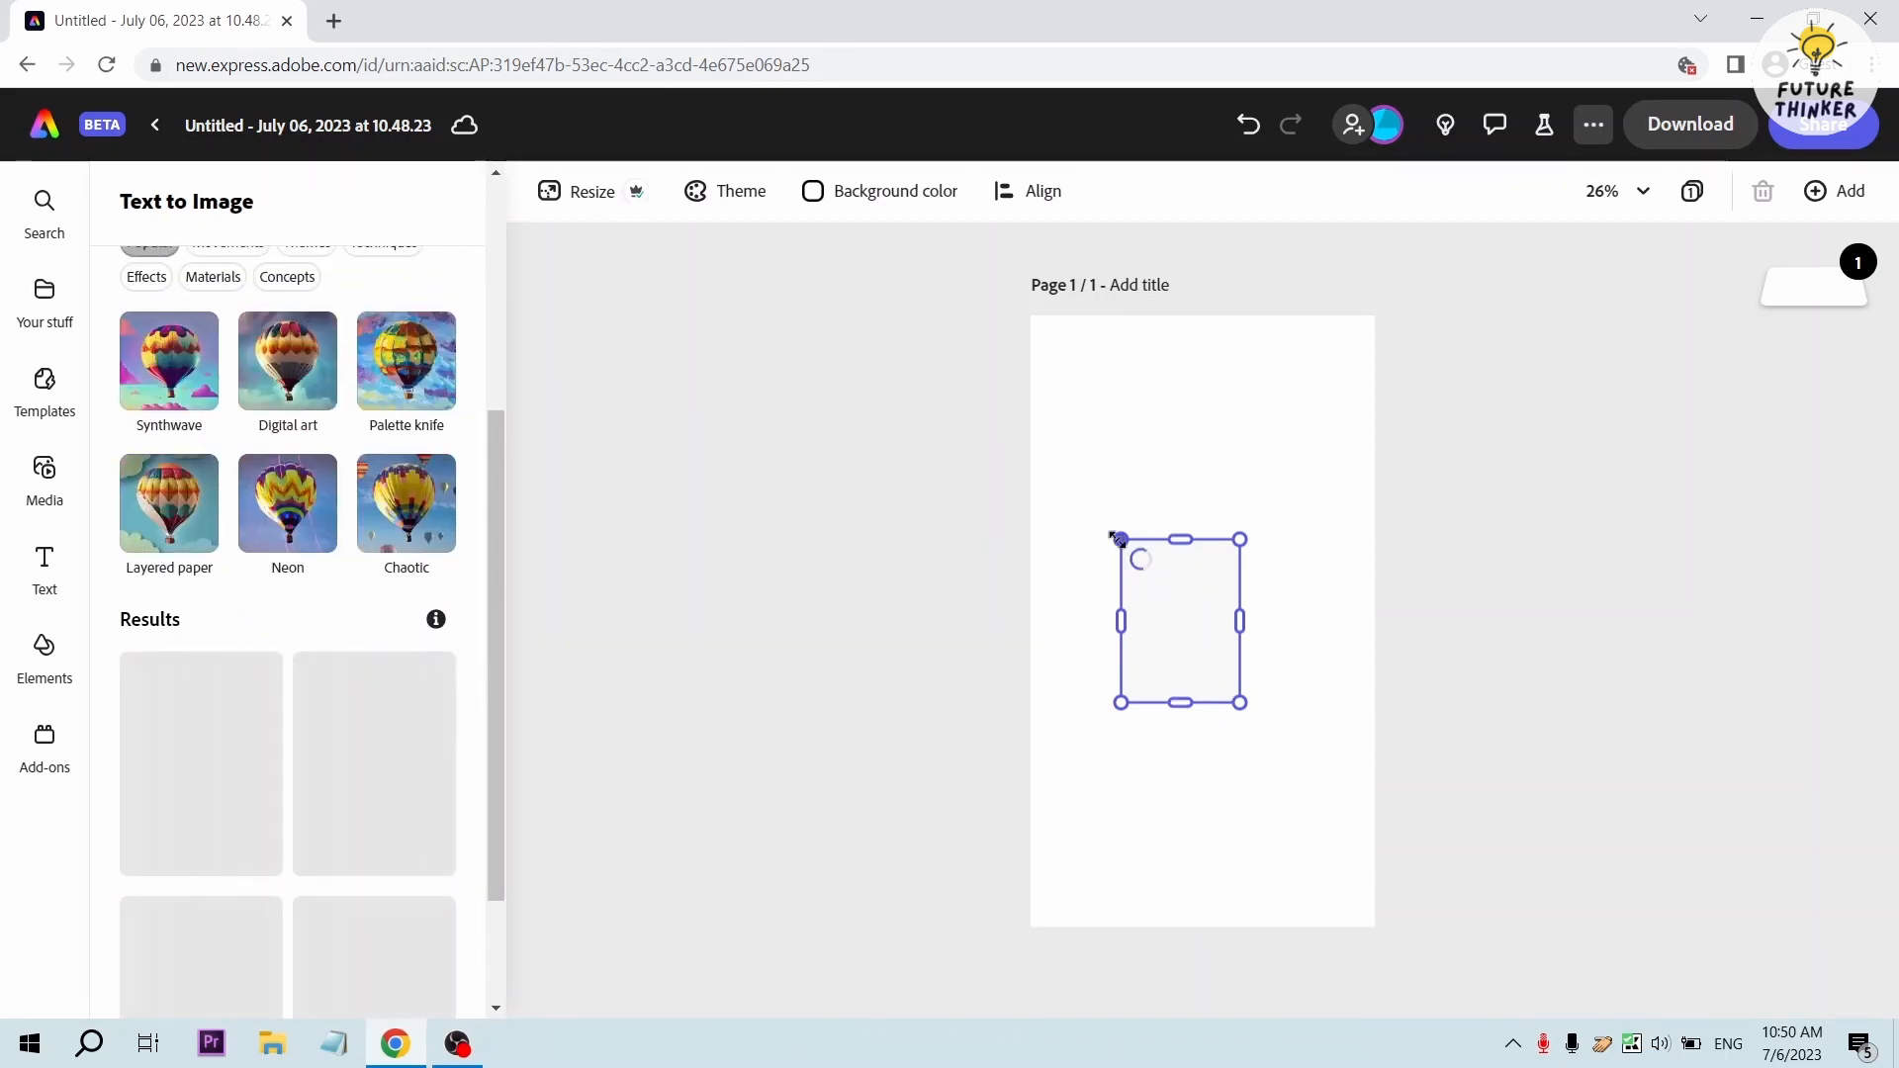
Move the image frame to the page's upper left corner and enlarge it to span the full page width
drag(1121, 539, 1030, 415)
drag(1096, 481, 1090, 365)
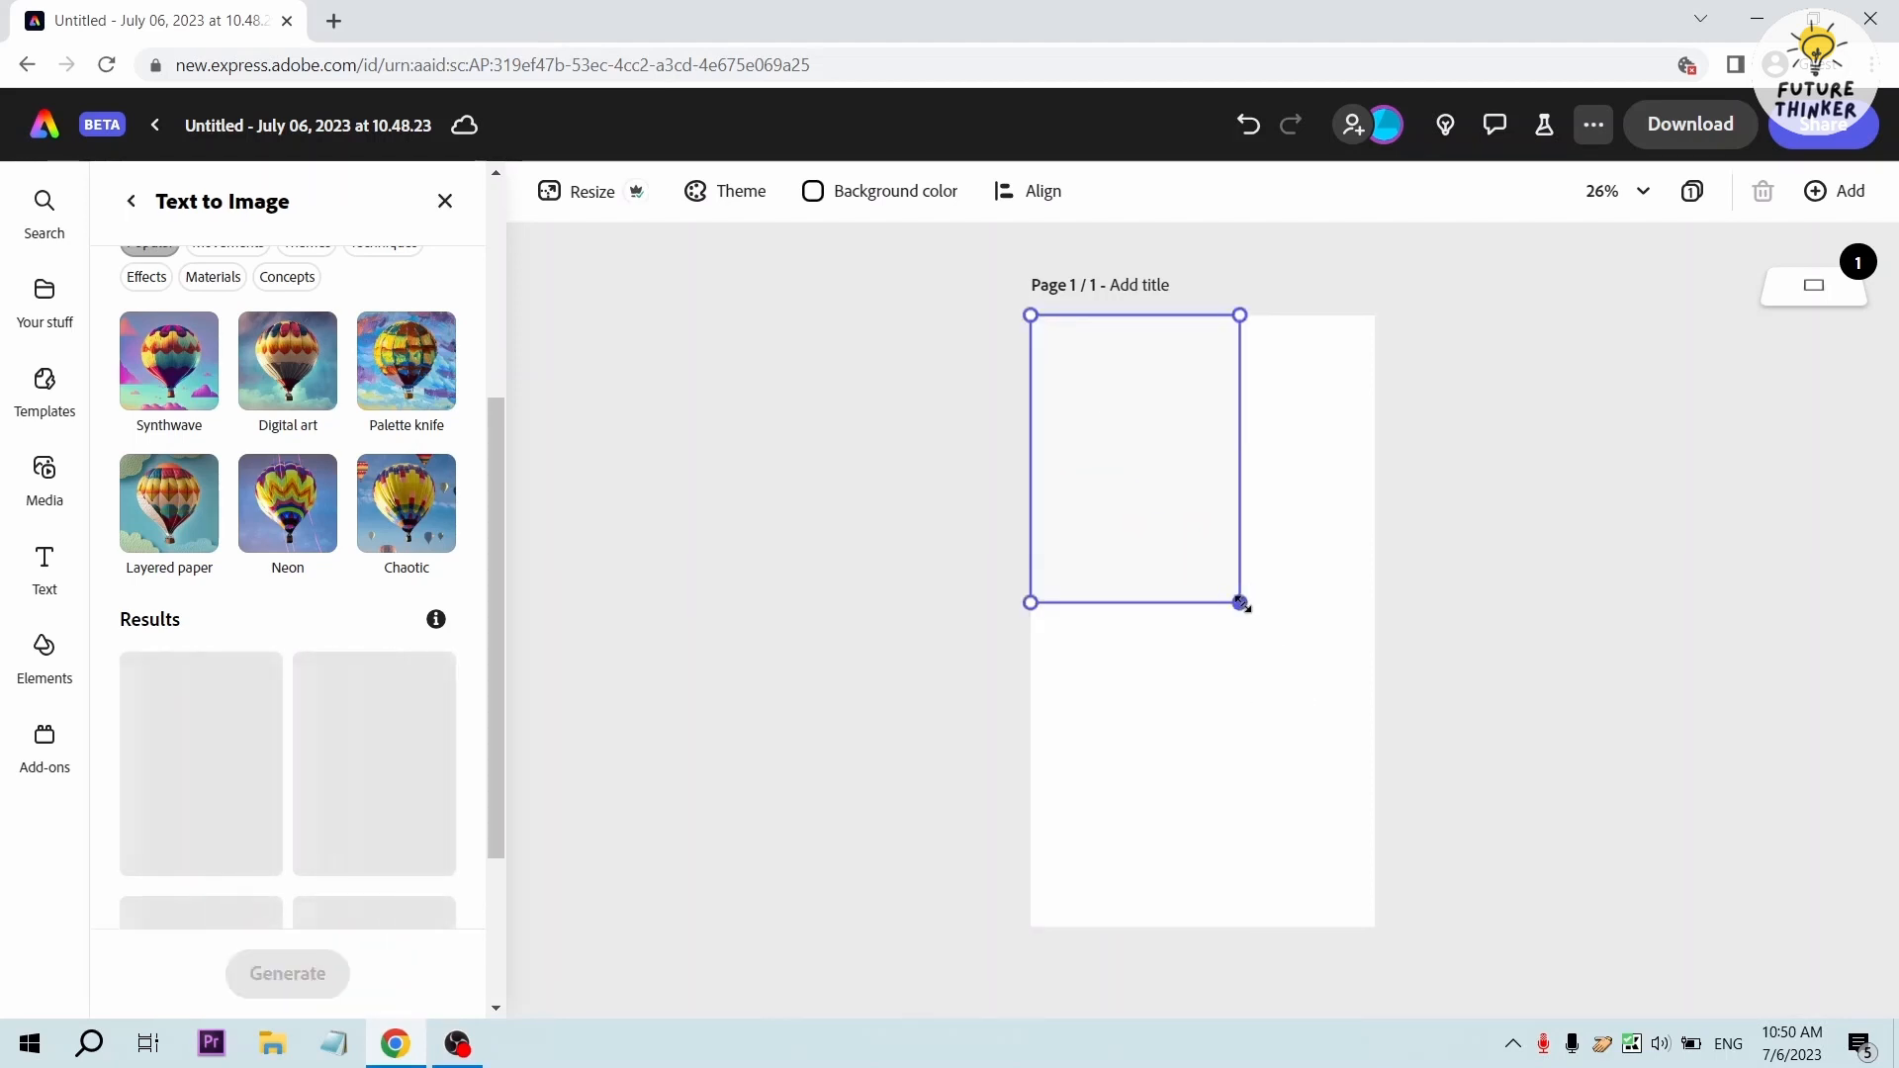
drag(1237, 602, 1424, 786)
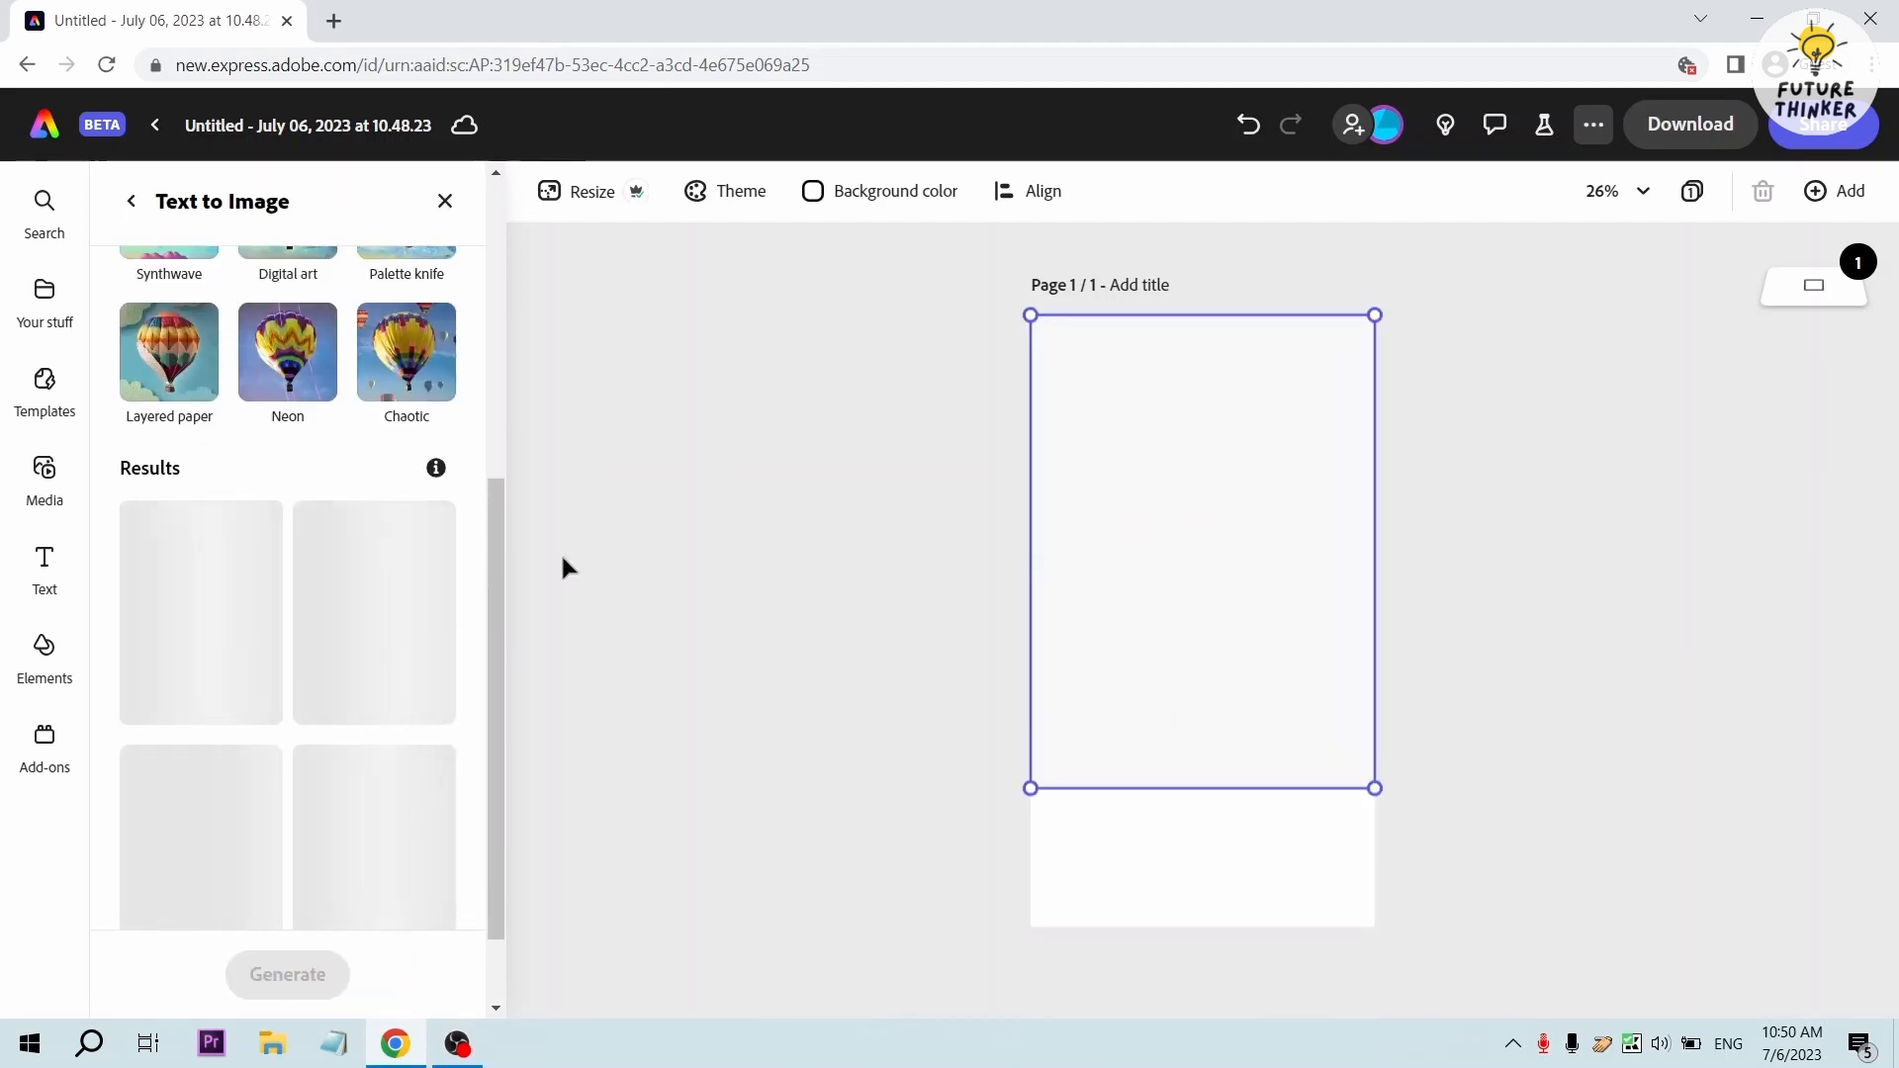
Review the prompt, style options and generated image variations for the pandemic-themed dystopian world
scroll(426, 512, up, 5)
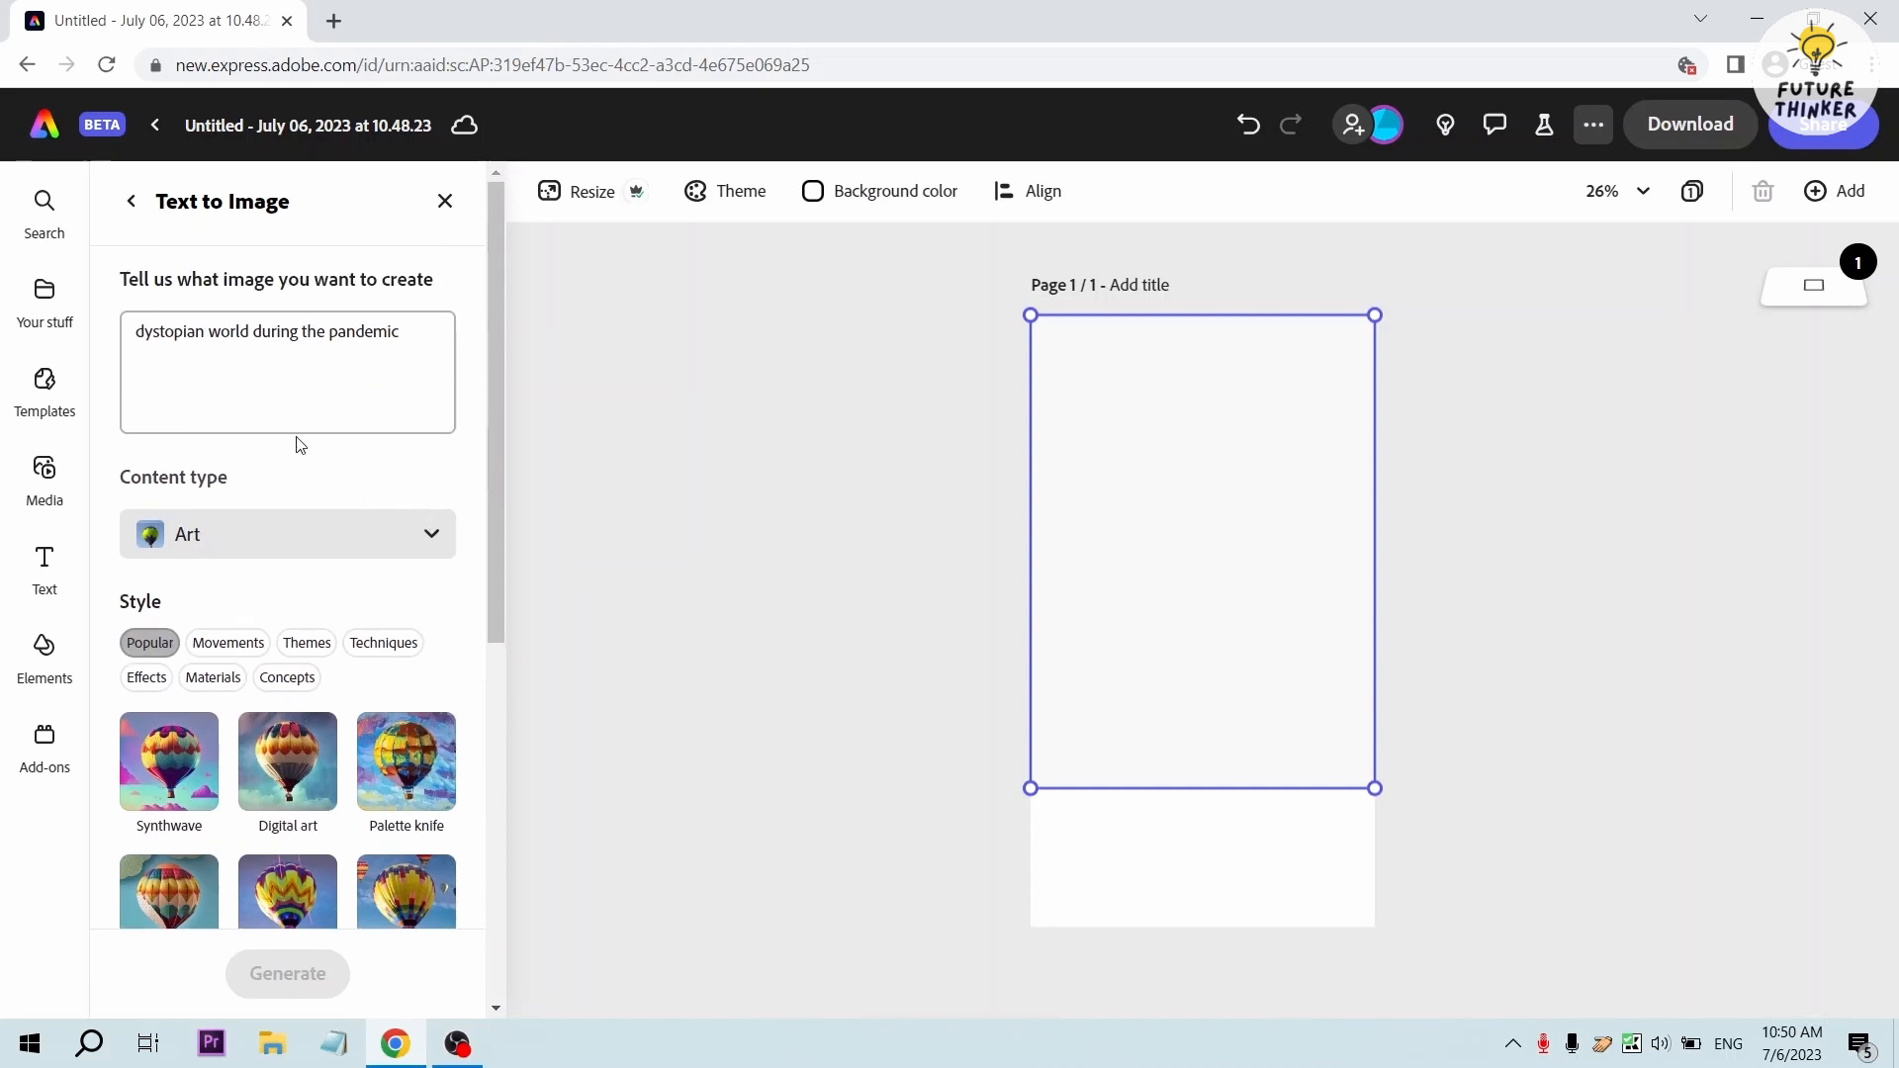
scroll(365, 339, down, 6)
scroll(369, 347, up, 6)
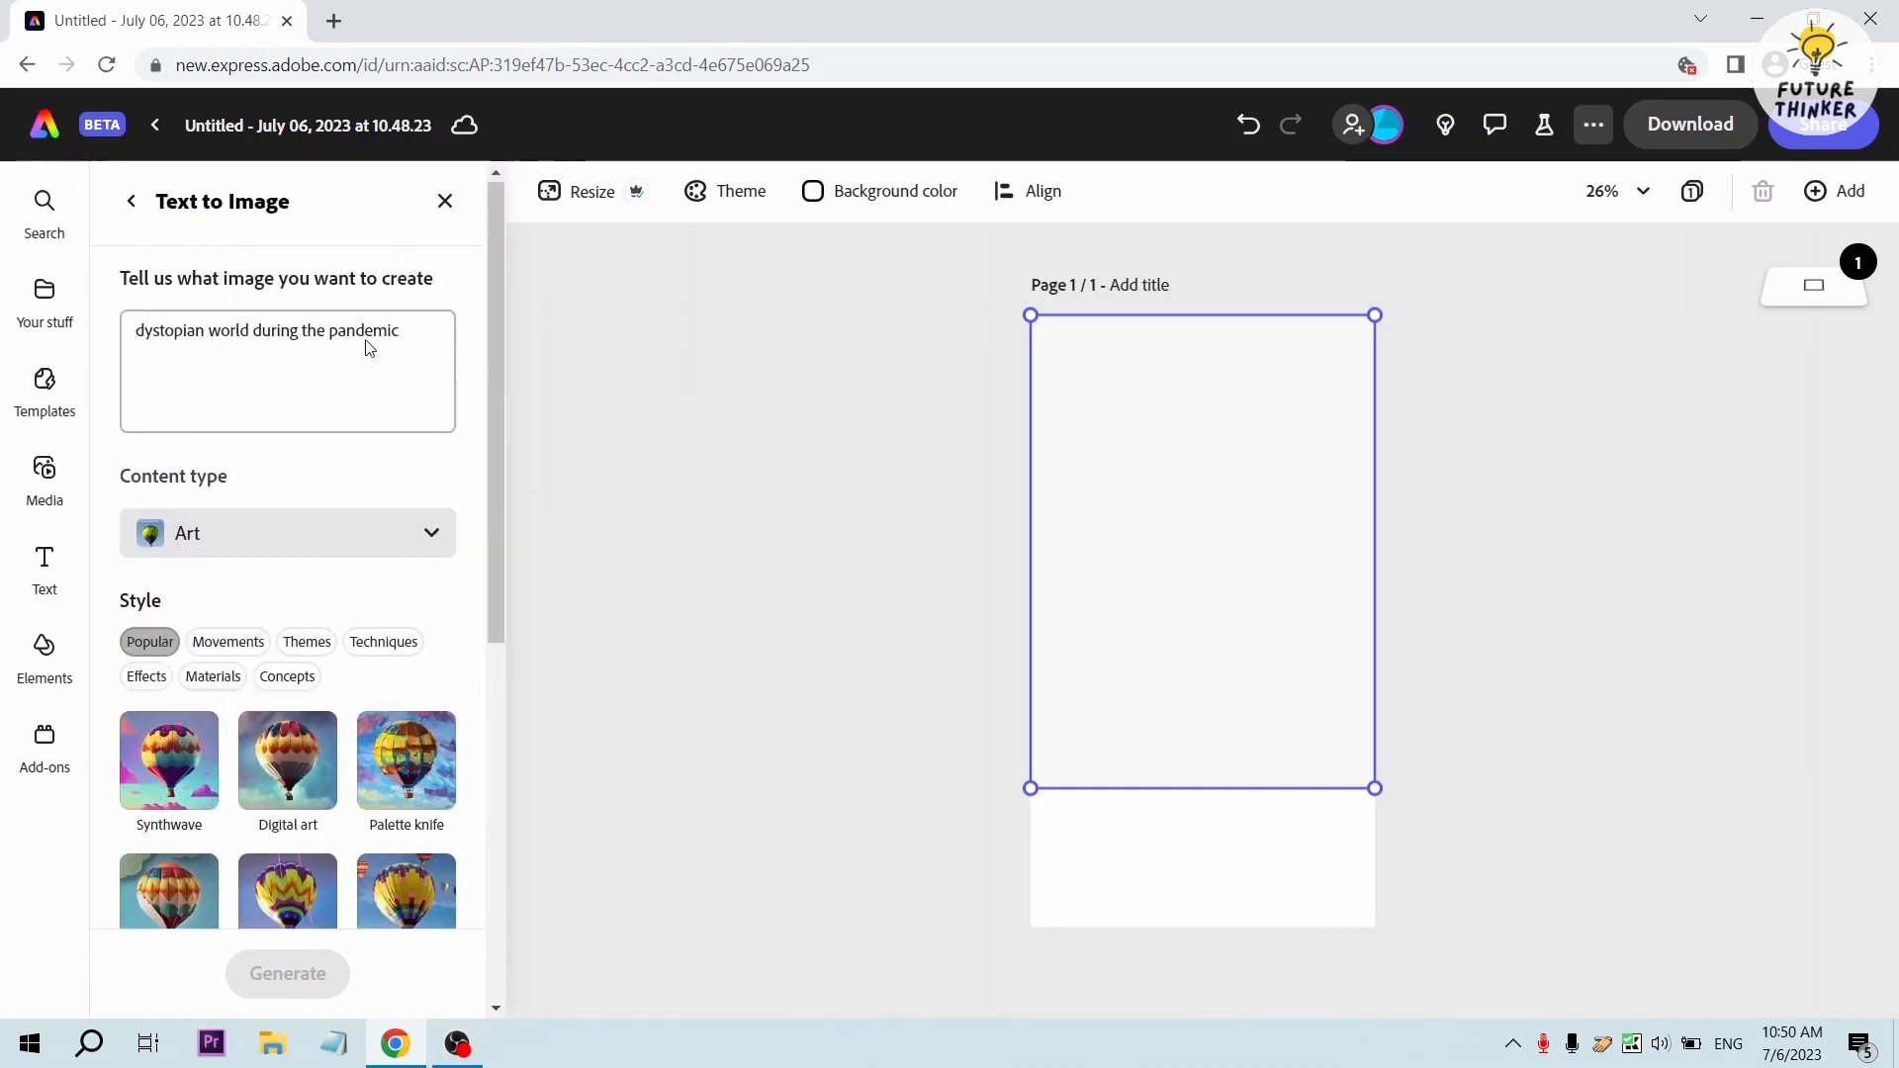
scroll(494, 557, down, 6)
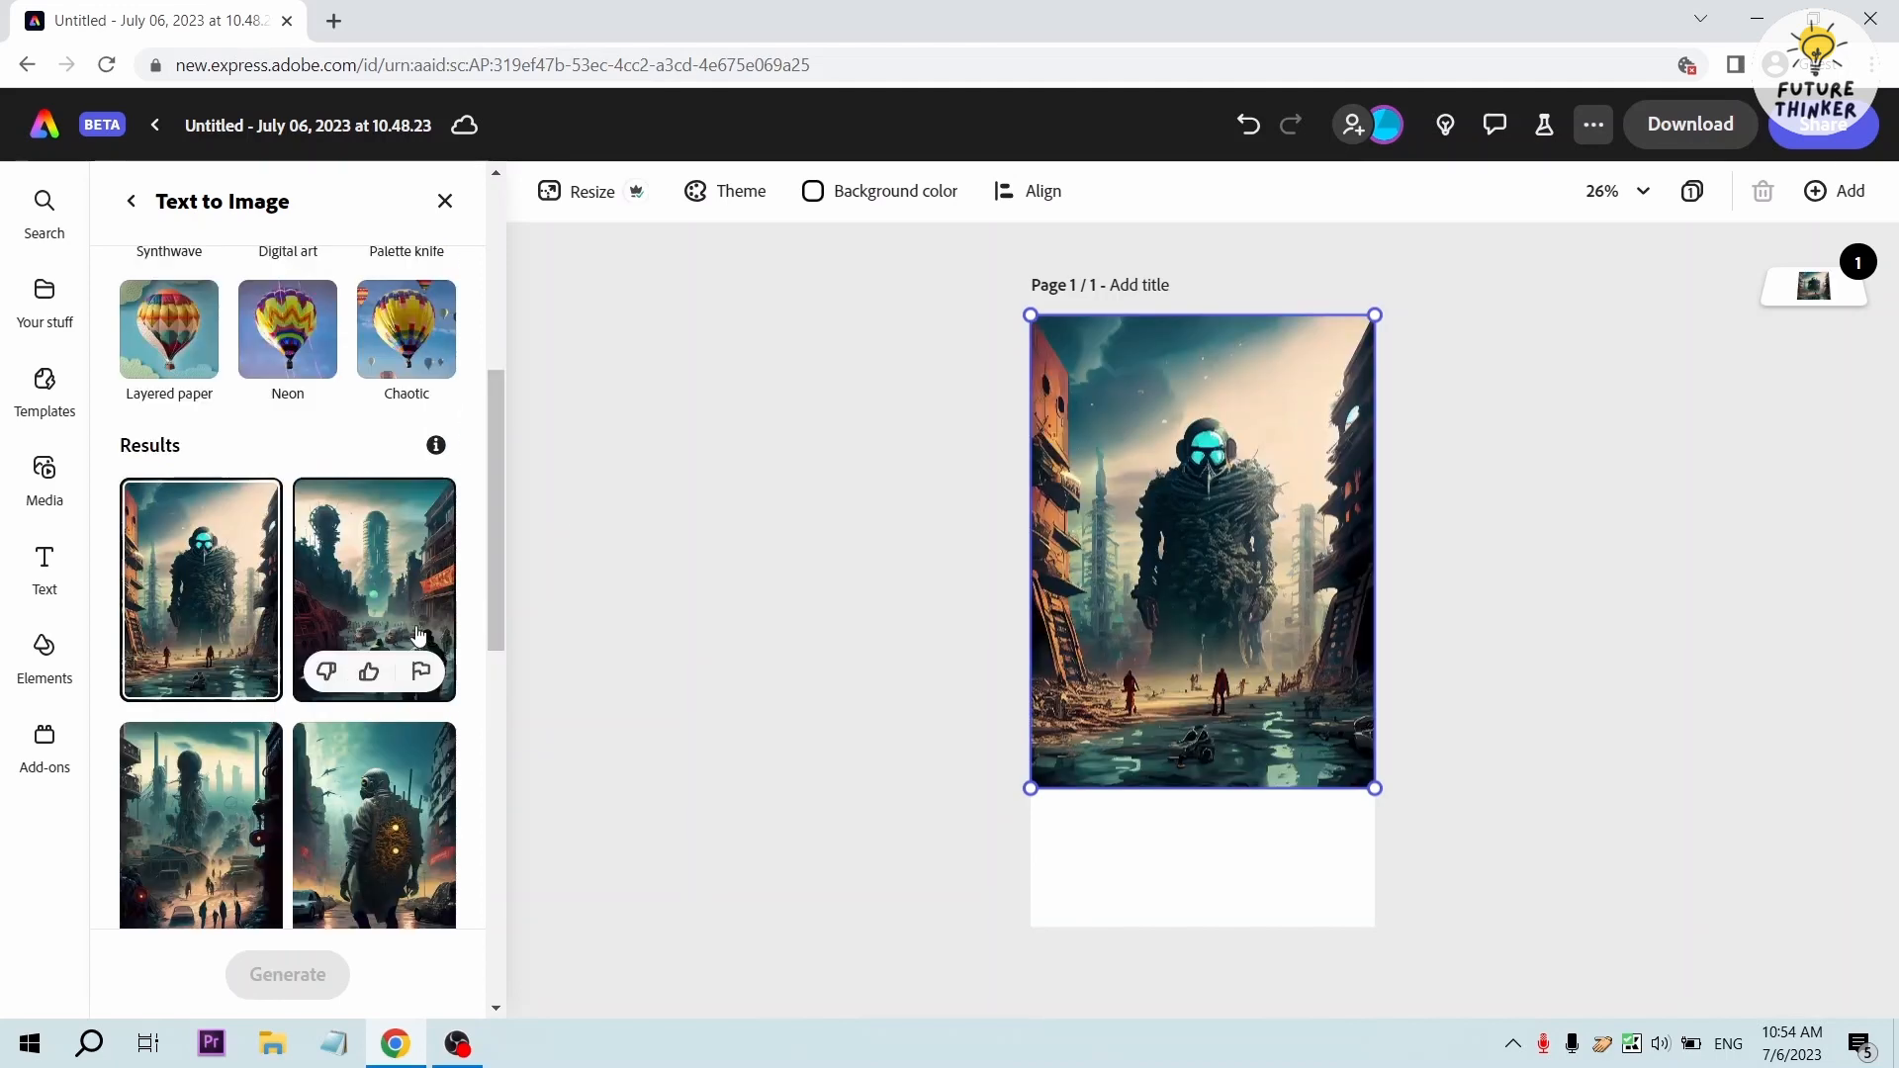
scroll(396, 643, down, 1)
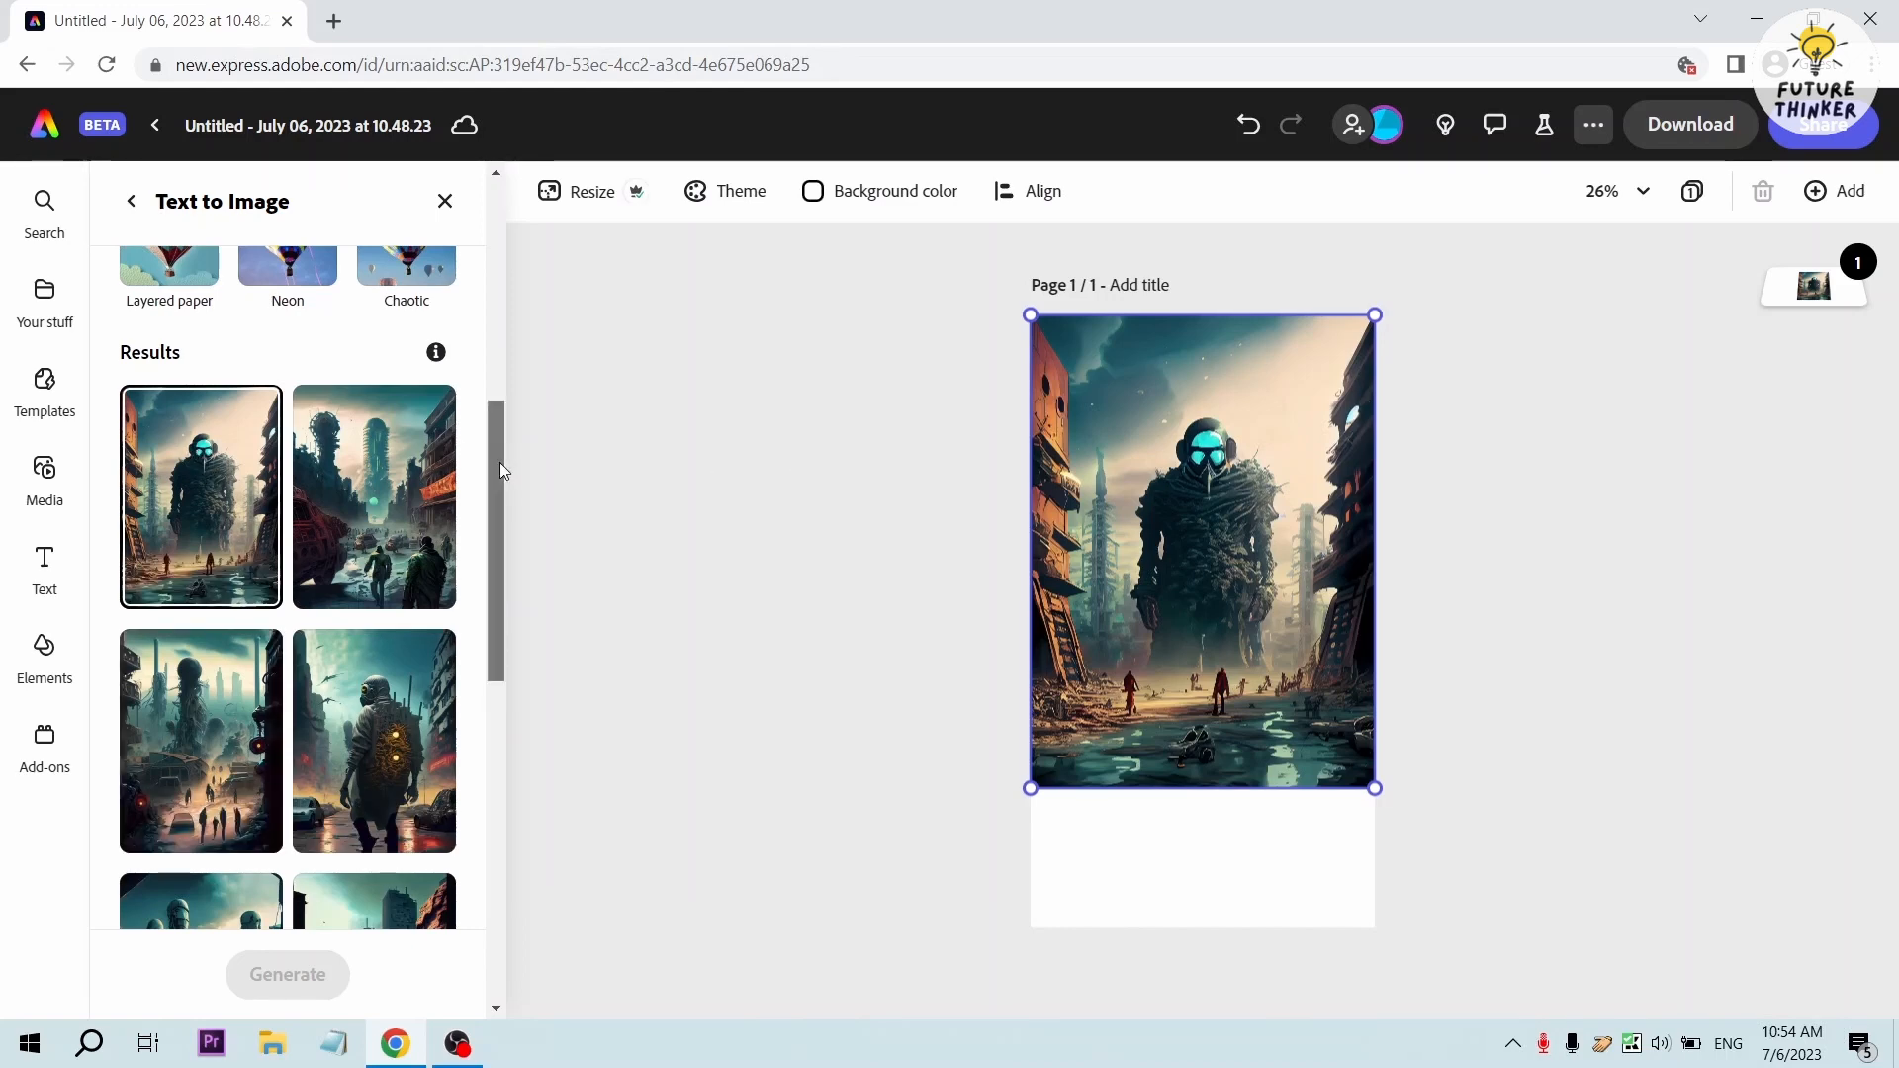
drag(500, 461, 496, 294)
scroll(410, 300, up, 2)
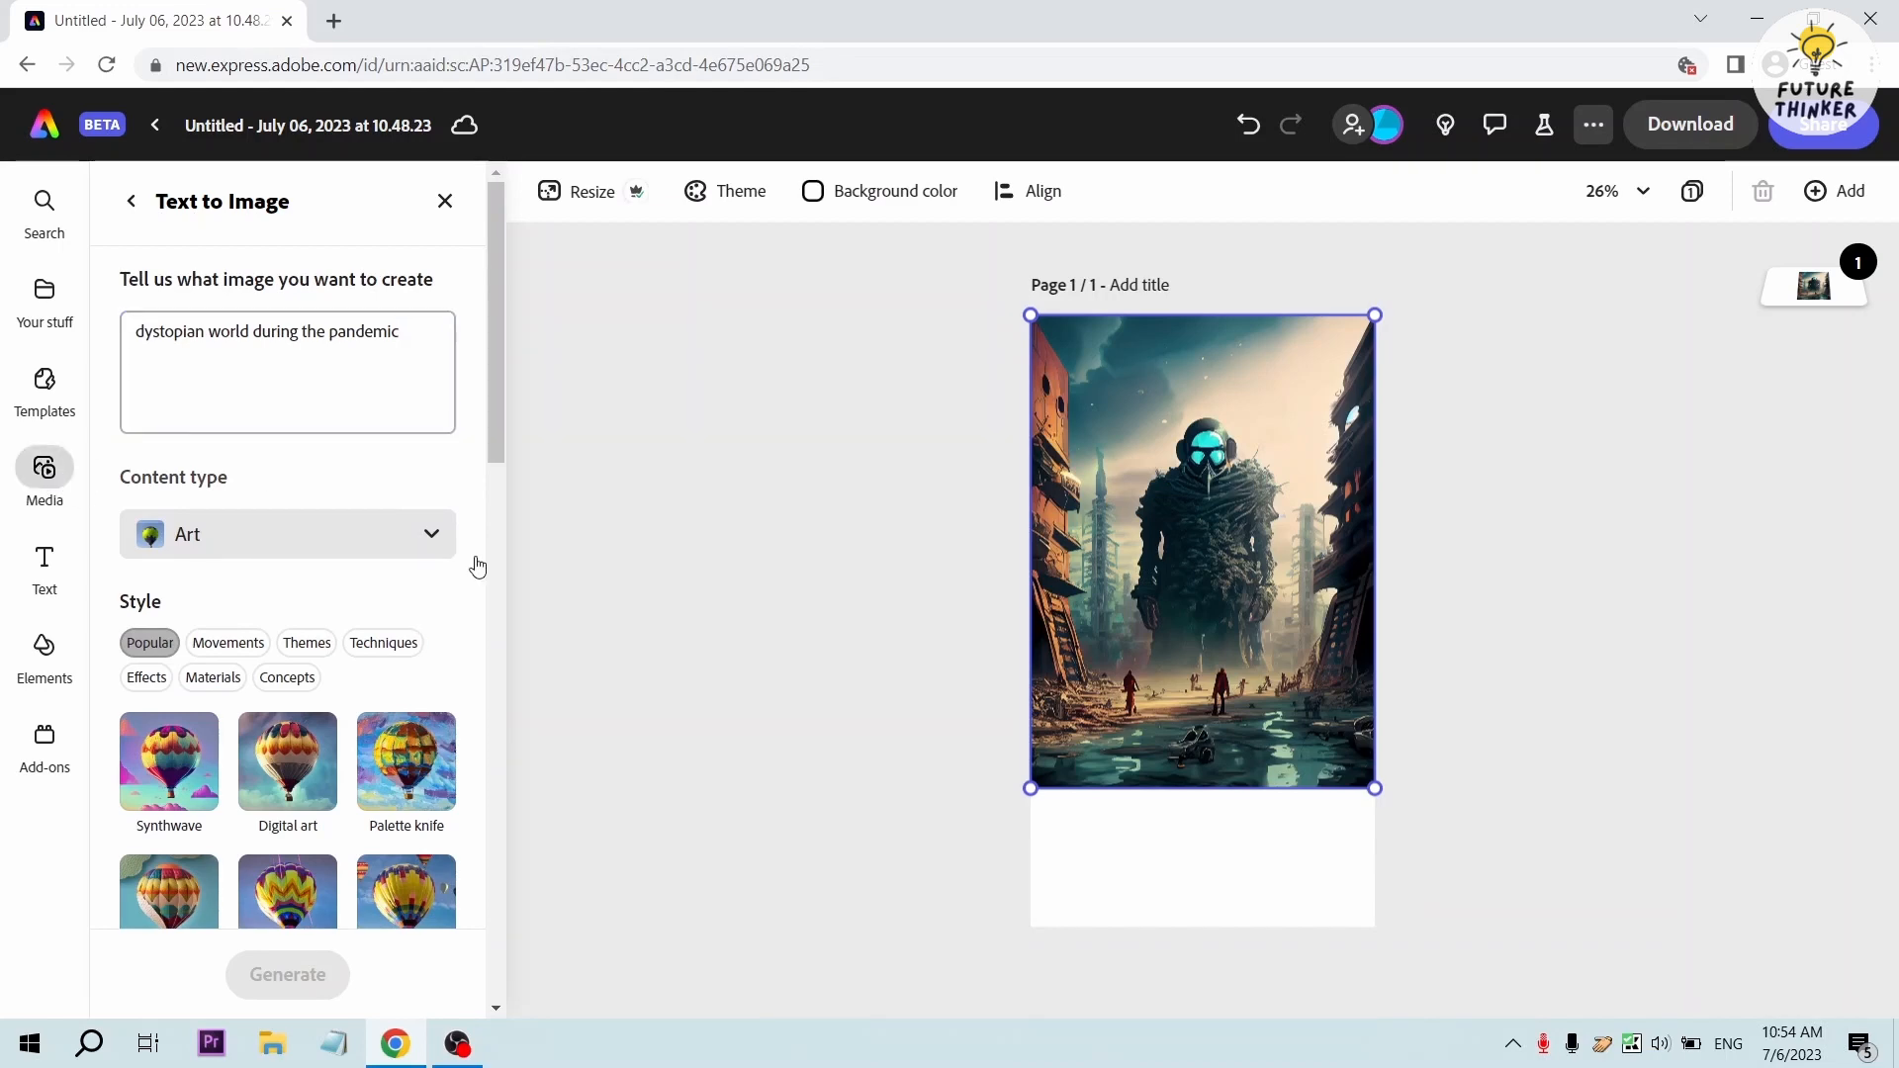
Add a Widescreen (16:9) text-to-image picture and generate it from the prompt "dystopian world background"
click(1071, 865)
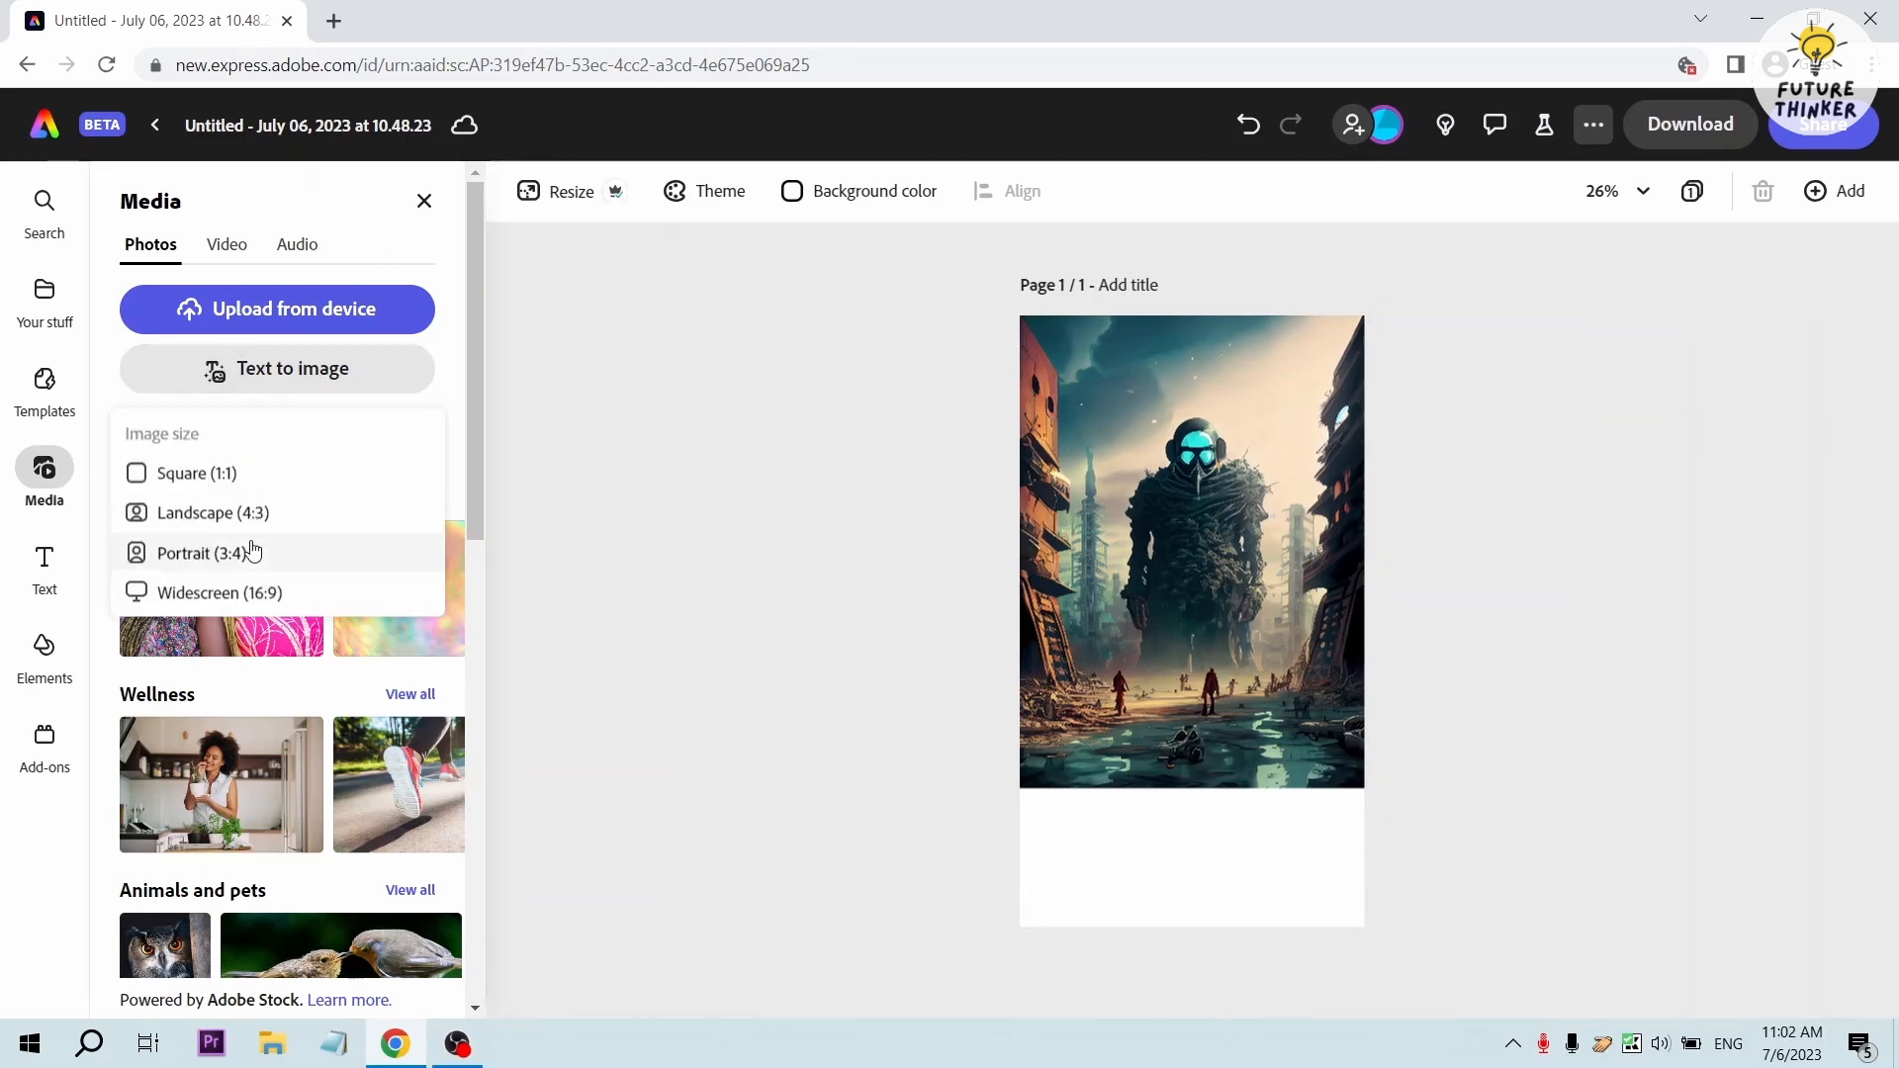
click(250, 598)
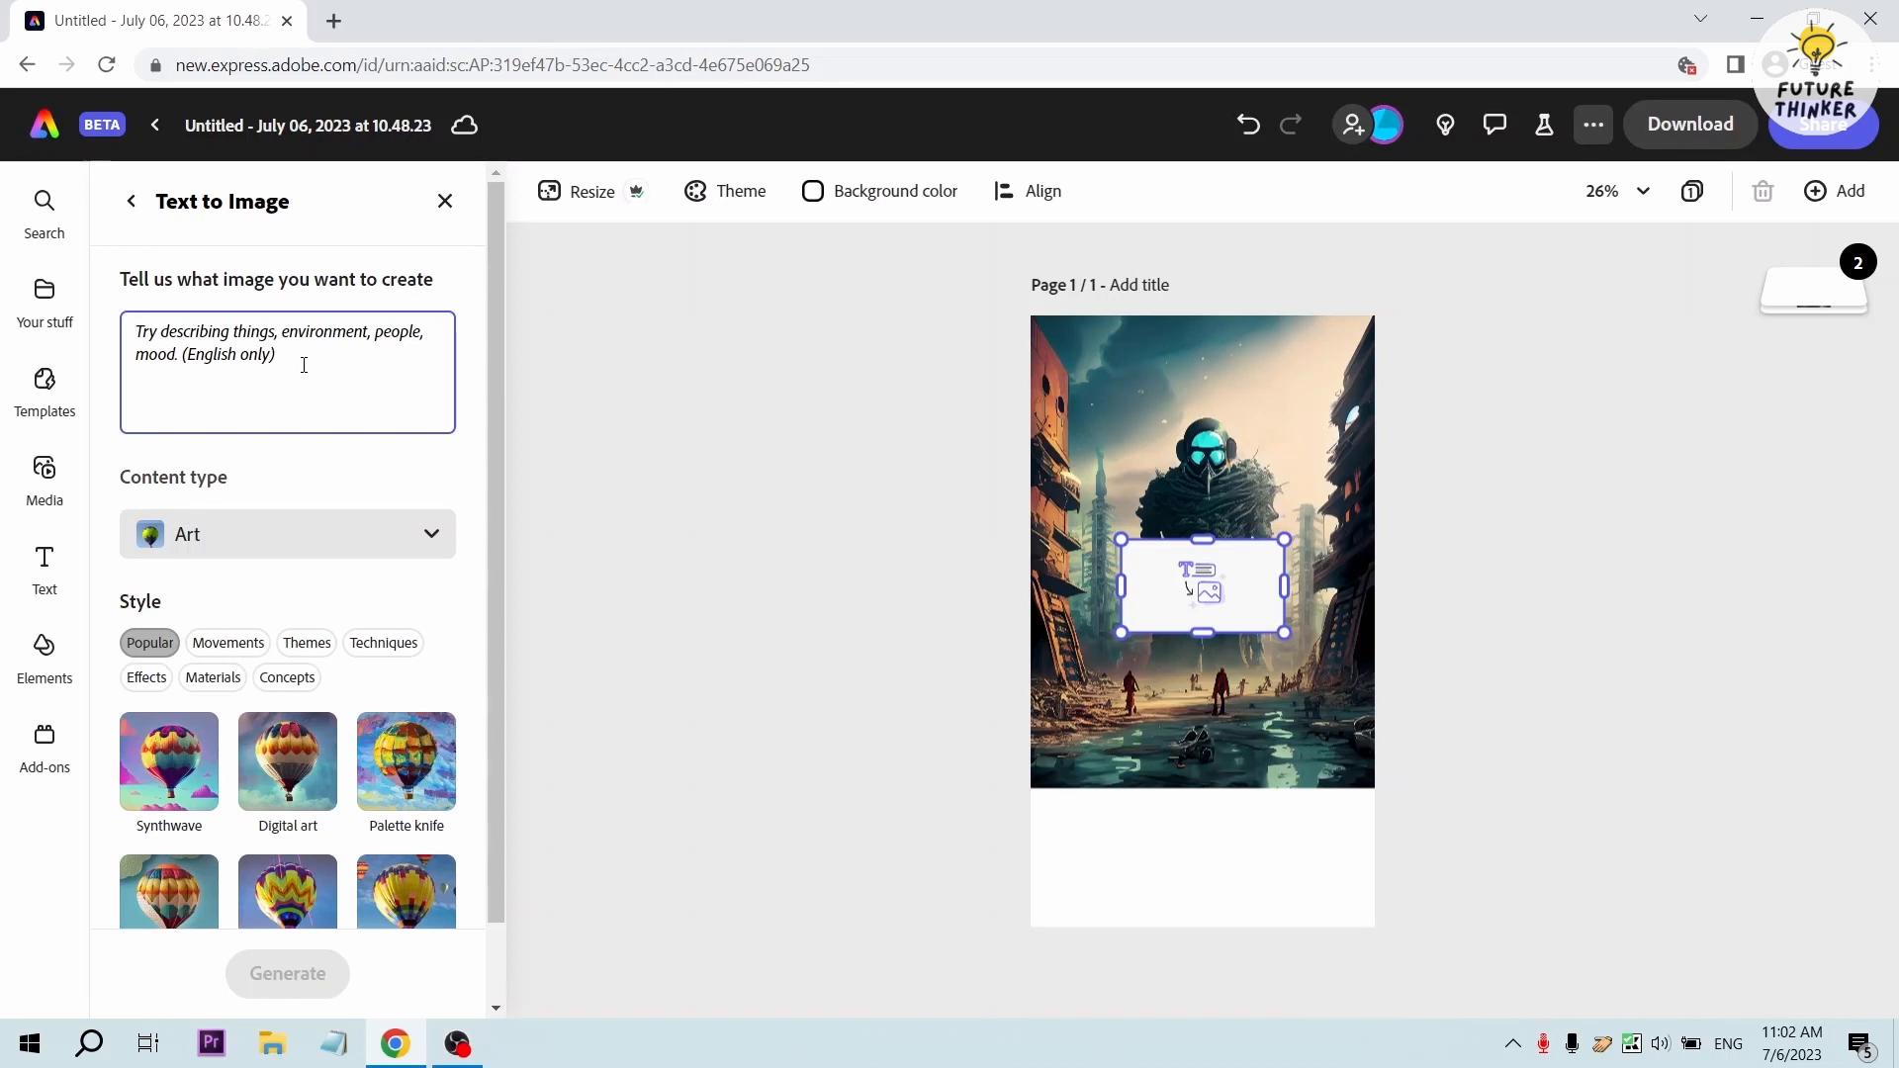
text(dystop)
text(ian world background)
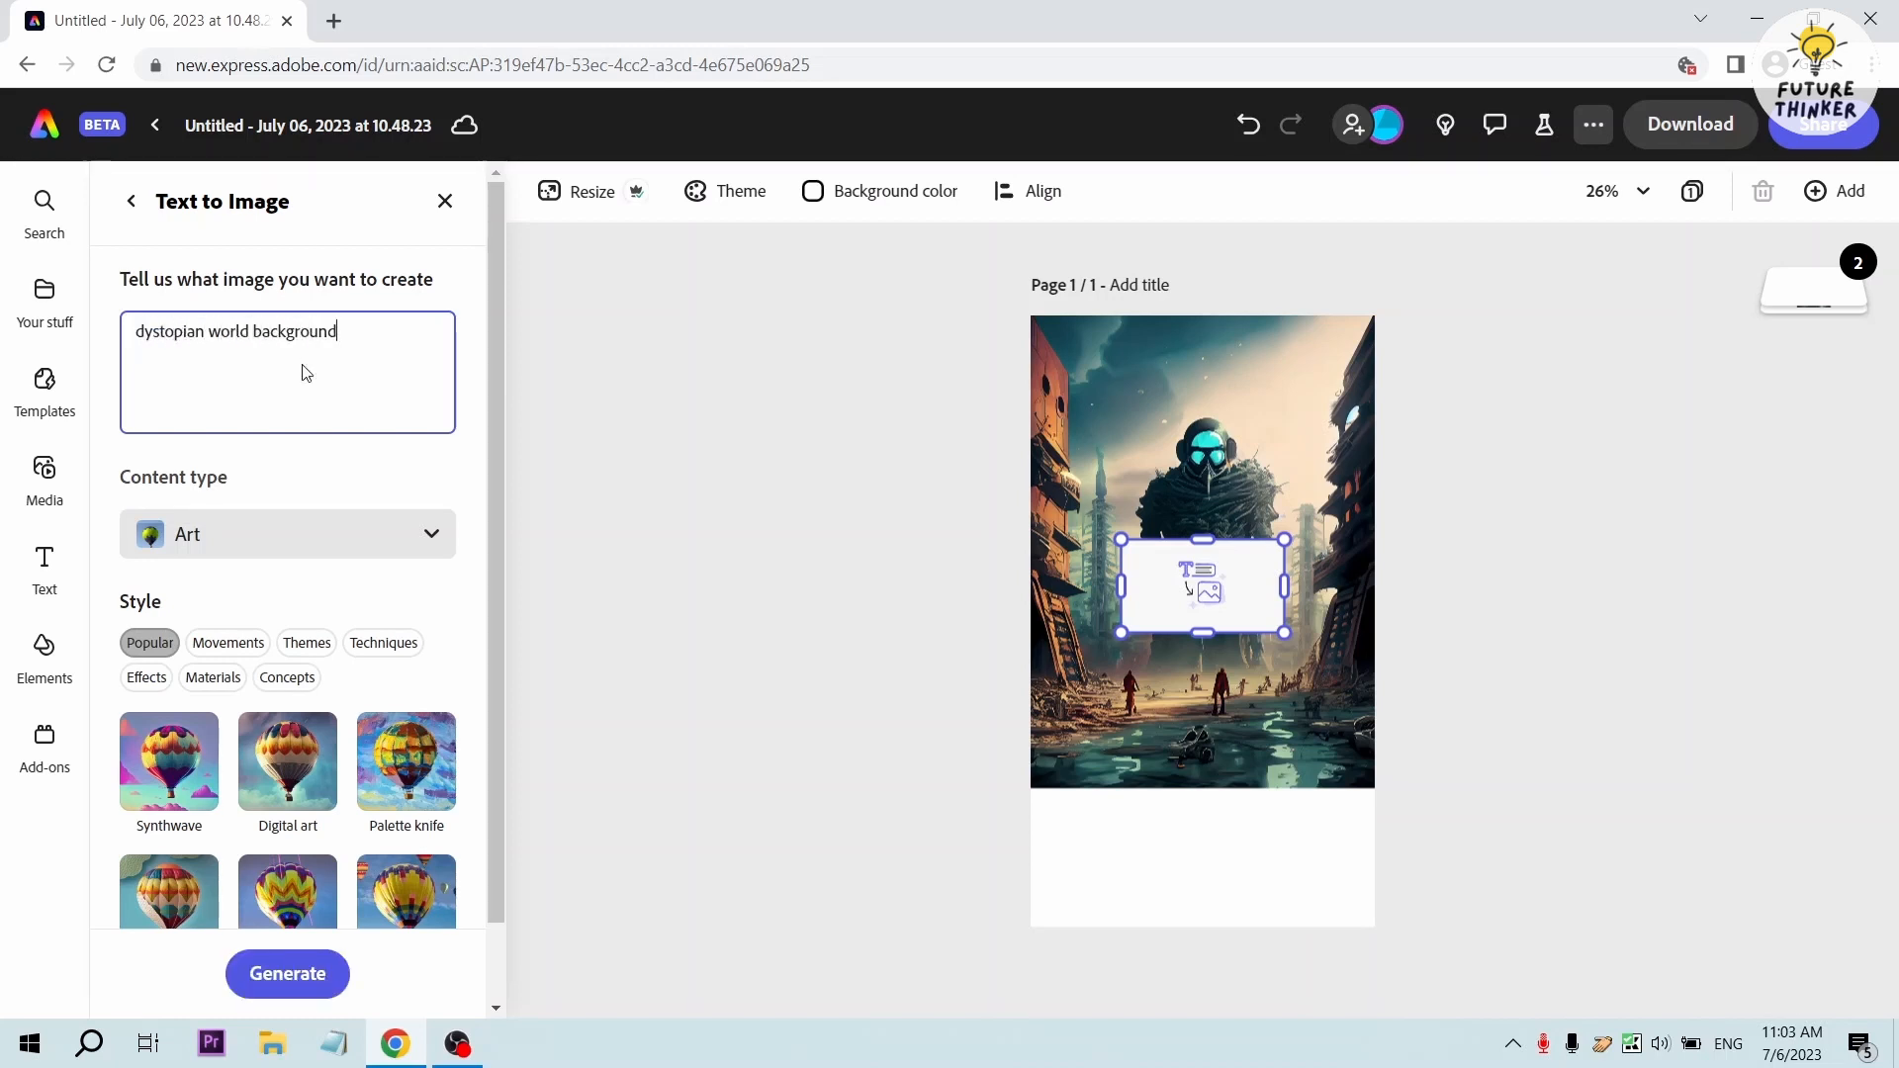
key(Return)
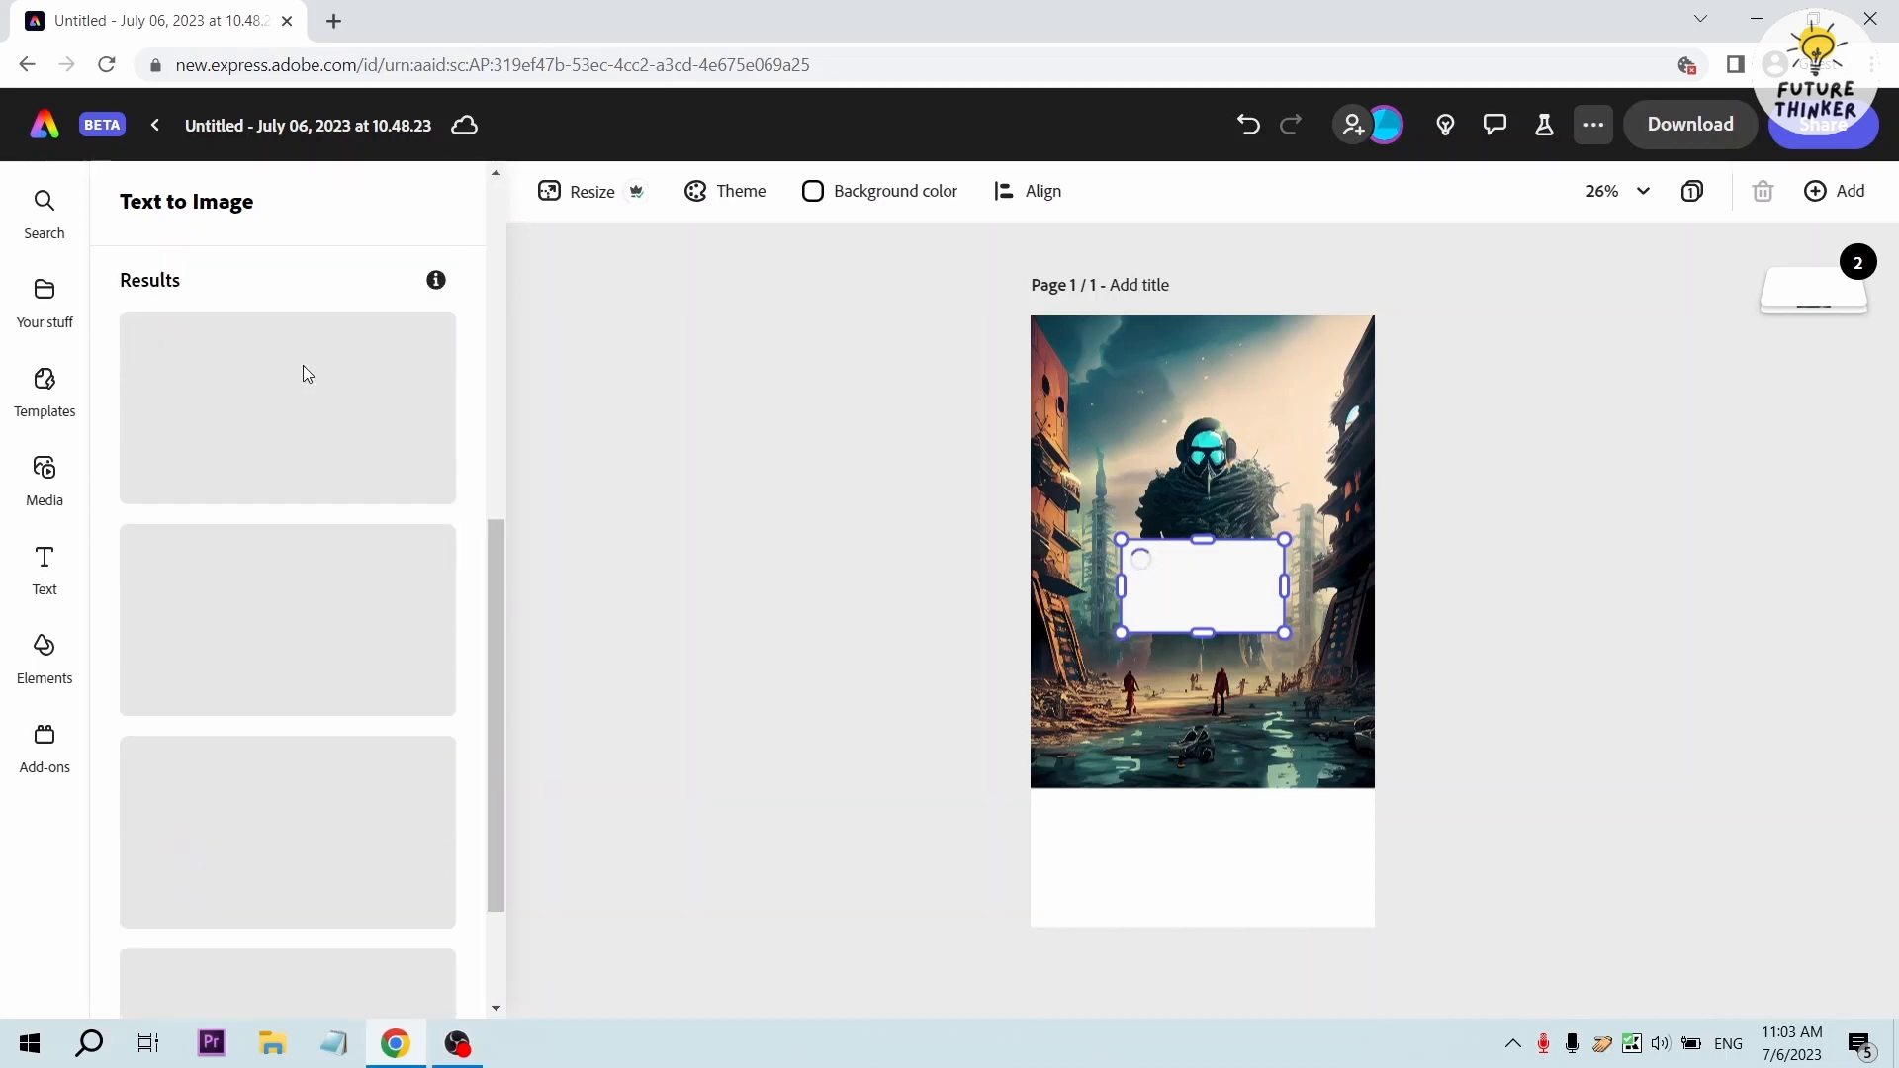
Look through the generated widescreen variations of the dystopian world background
scroll(303, 374, up, 2)
scroll(302, 373, down, 2)
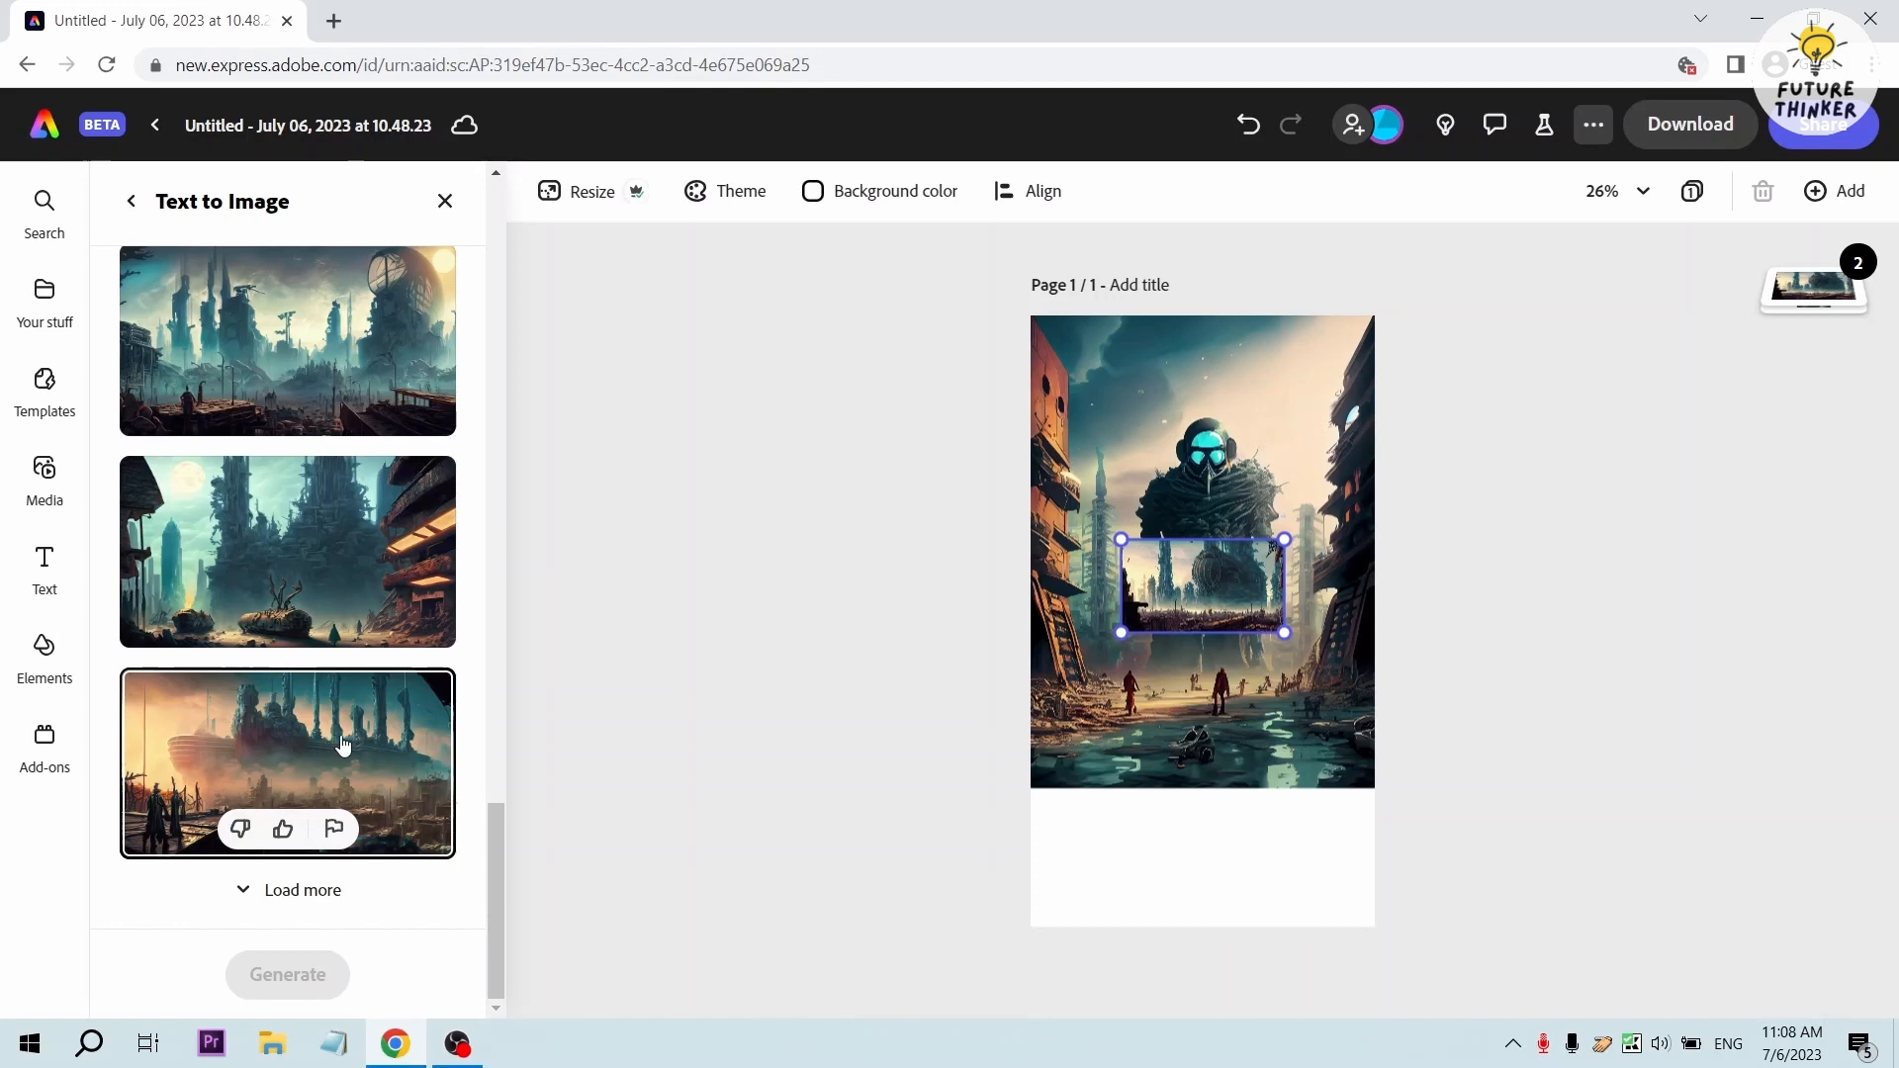
scroll(341, 784, up, 6)
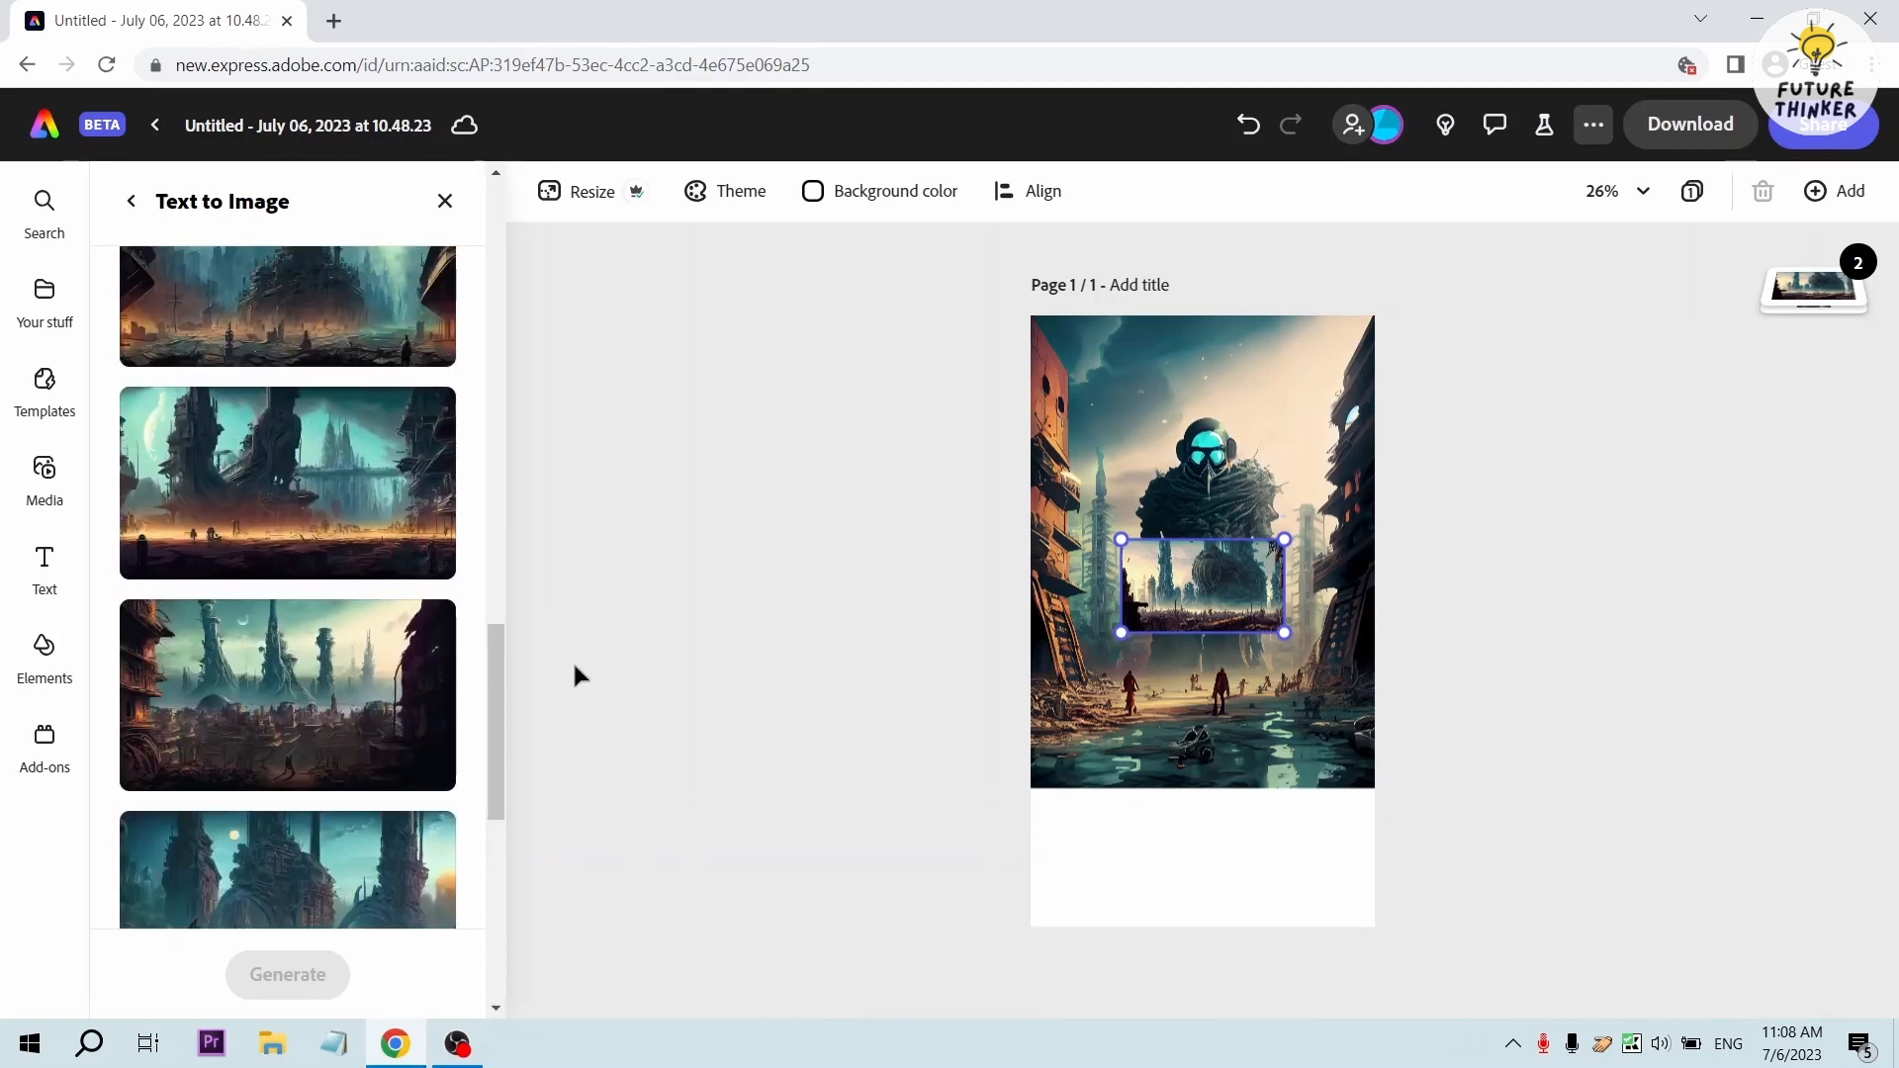
scroll(335, 566, up, 4)
scroll(381, 632, up, 5)
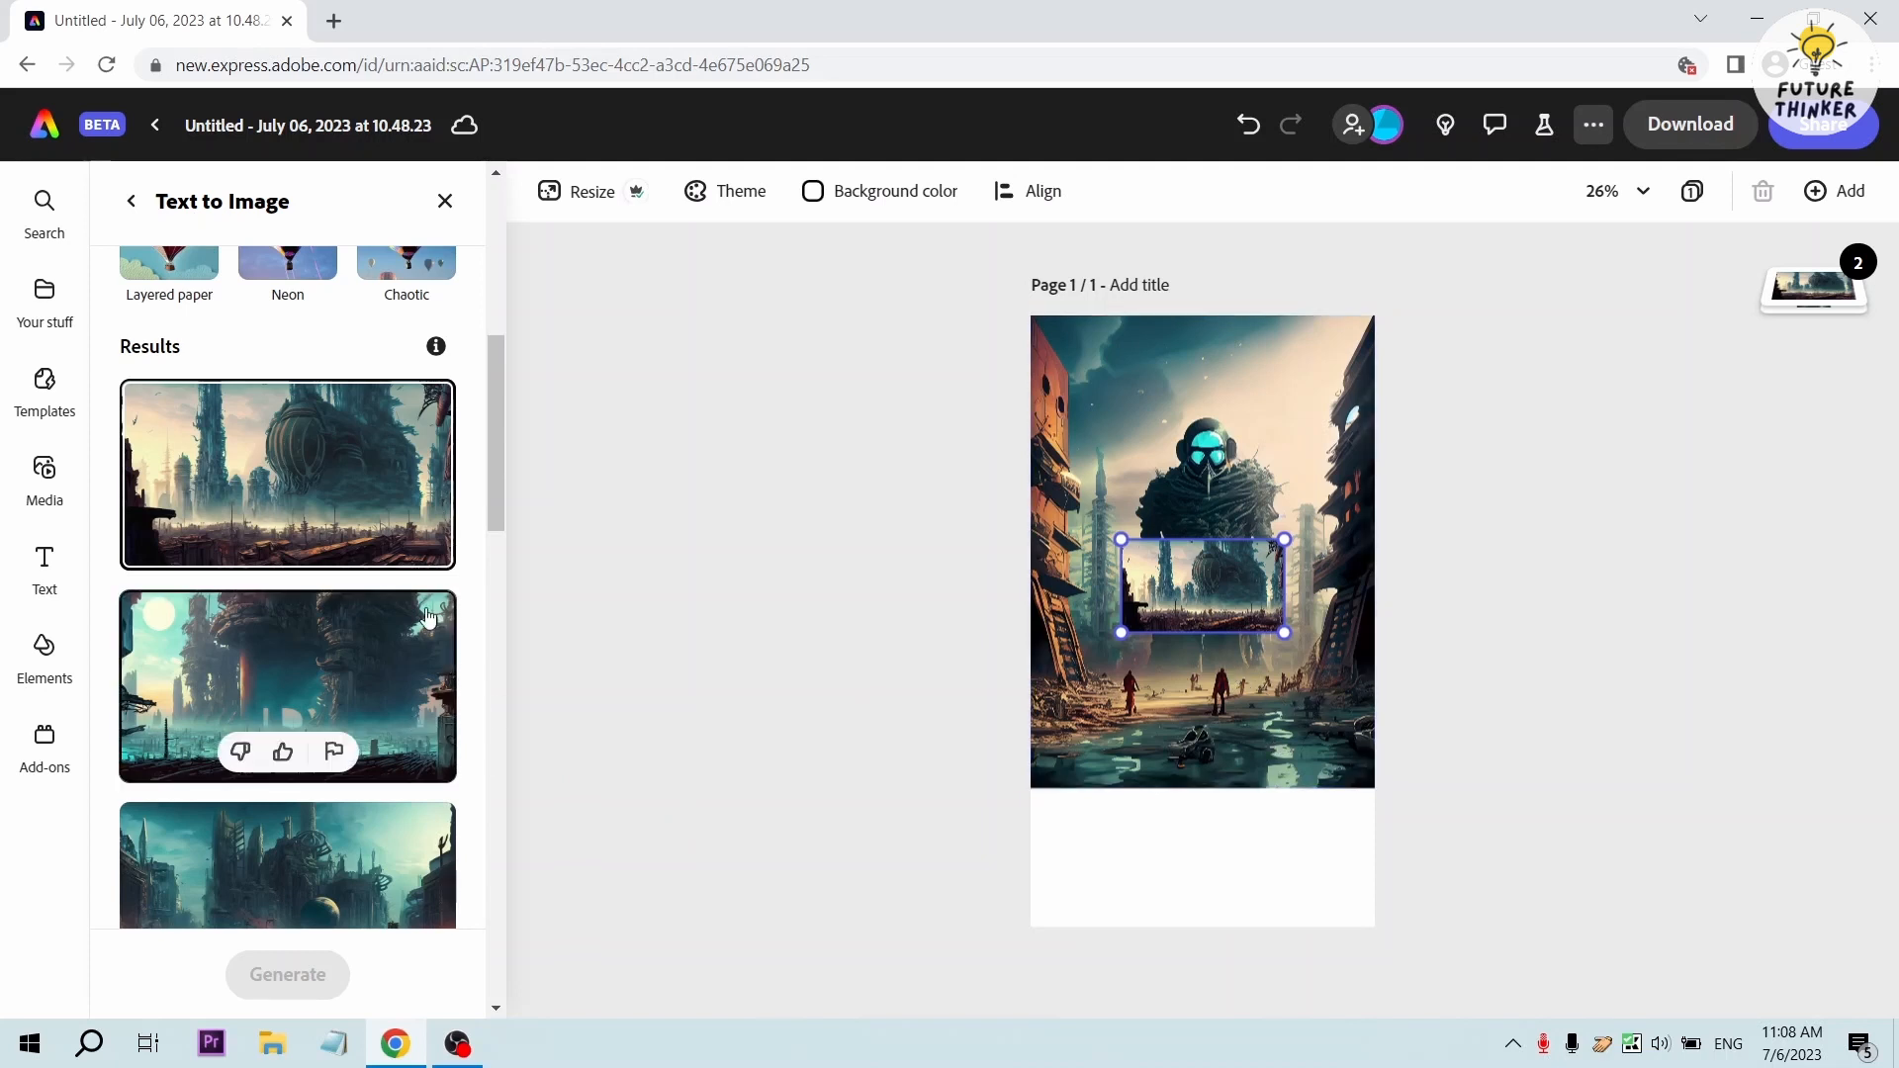
Apply the second widescreen city variation, enlarge it across the page's lower part, and bring the masked-figure picture in front of it
click(377, 678)
drag(1214, 590, 1384, 730)
click(1256, 603)
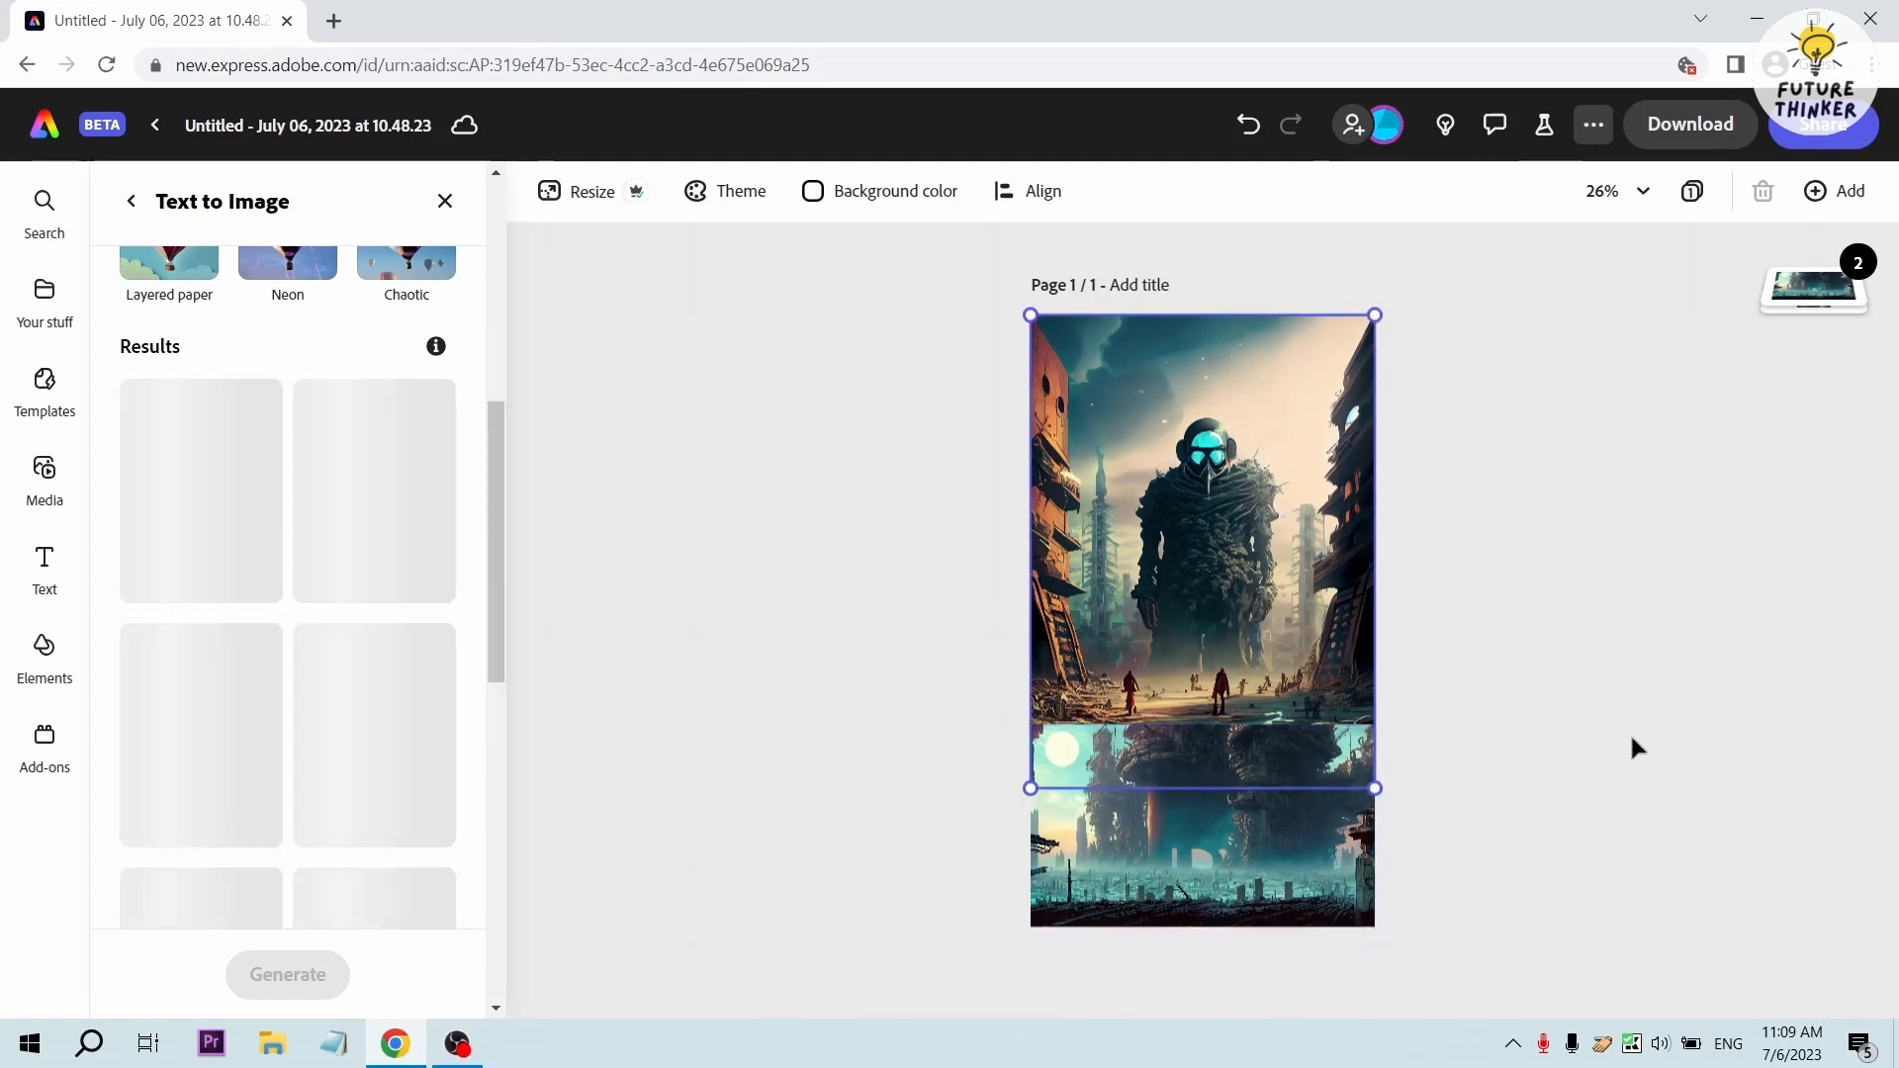
key(ctrl+x)
key(ctrl+v)
click(884, 560)
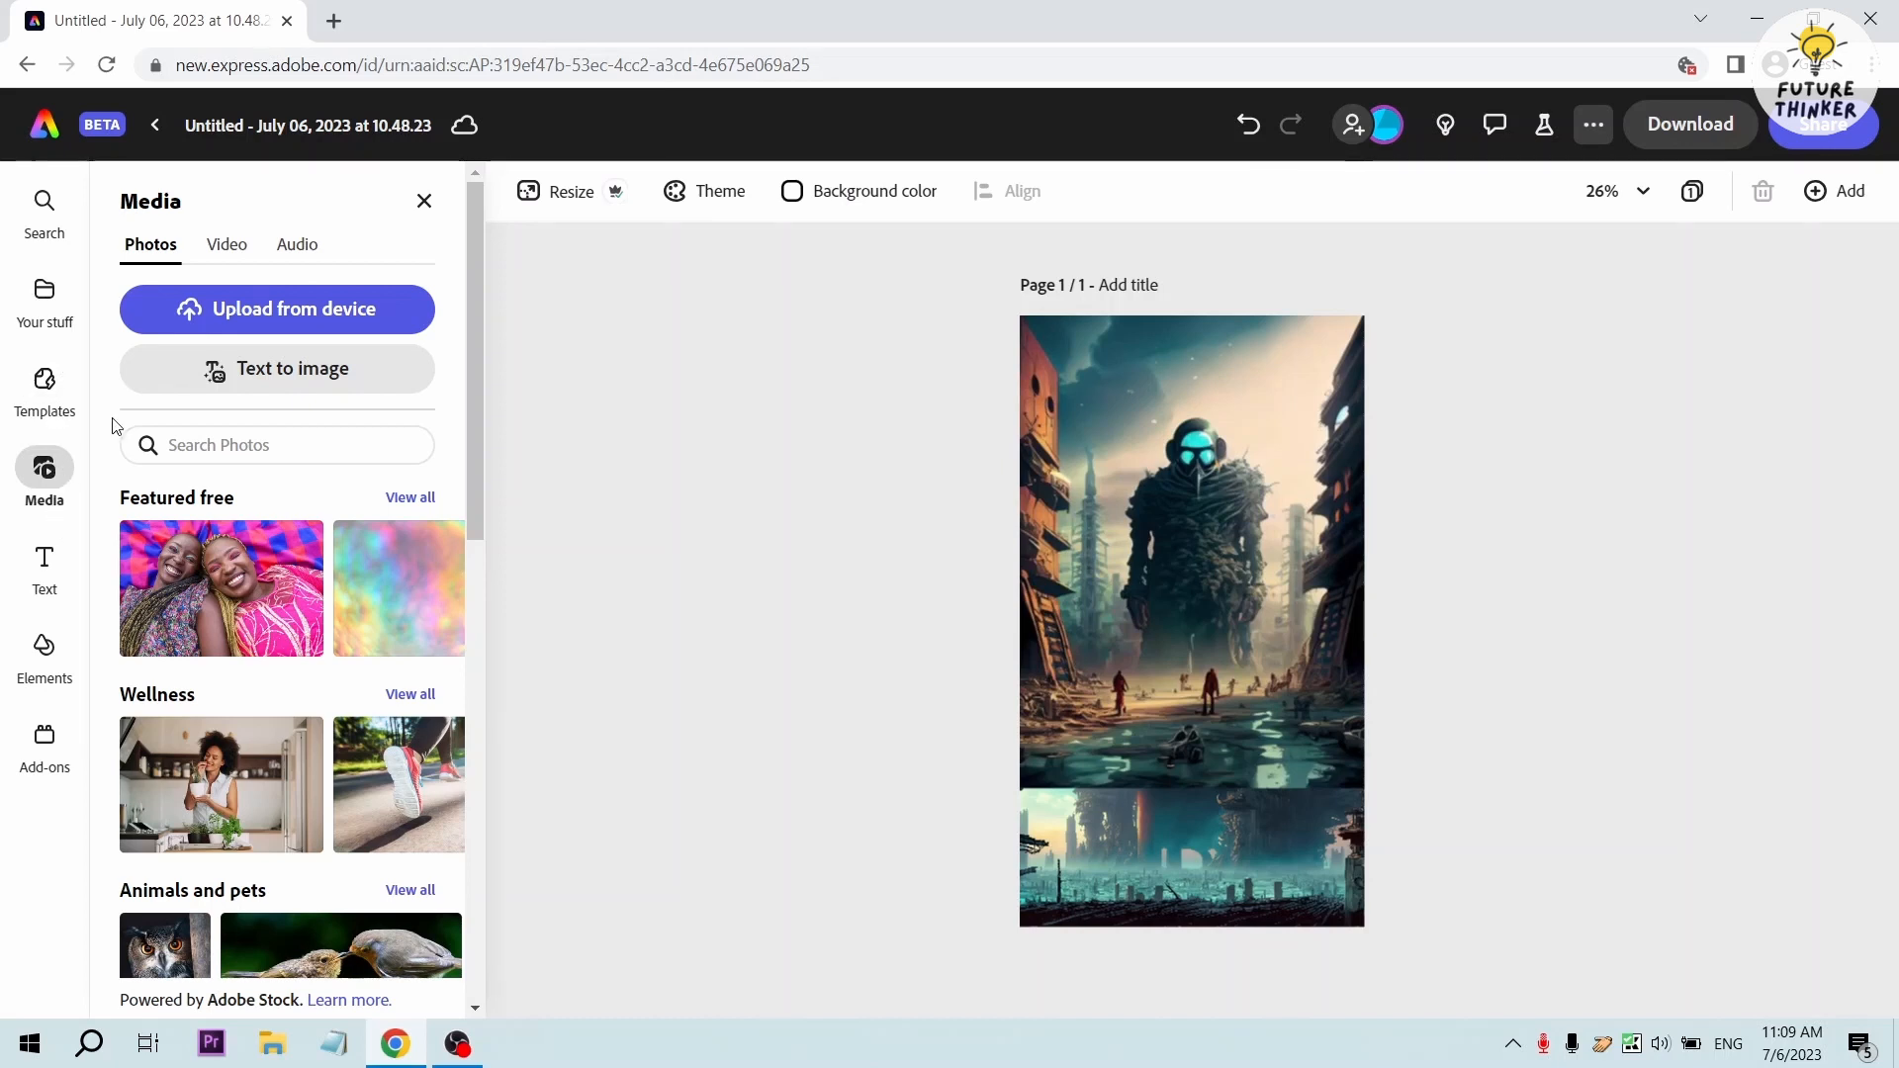
Add a Widescreen (16:9) text-to-image picture and generate it from the prompt "two boys one girl looking up in the sky dark background"
click(346, 391)
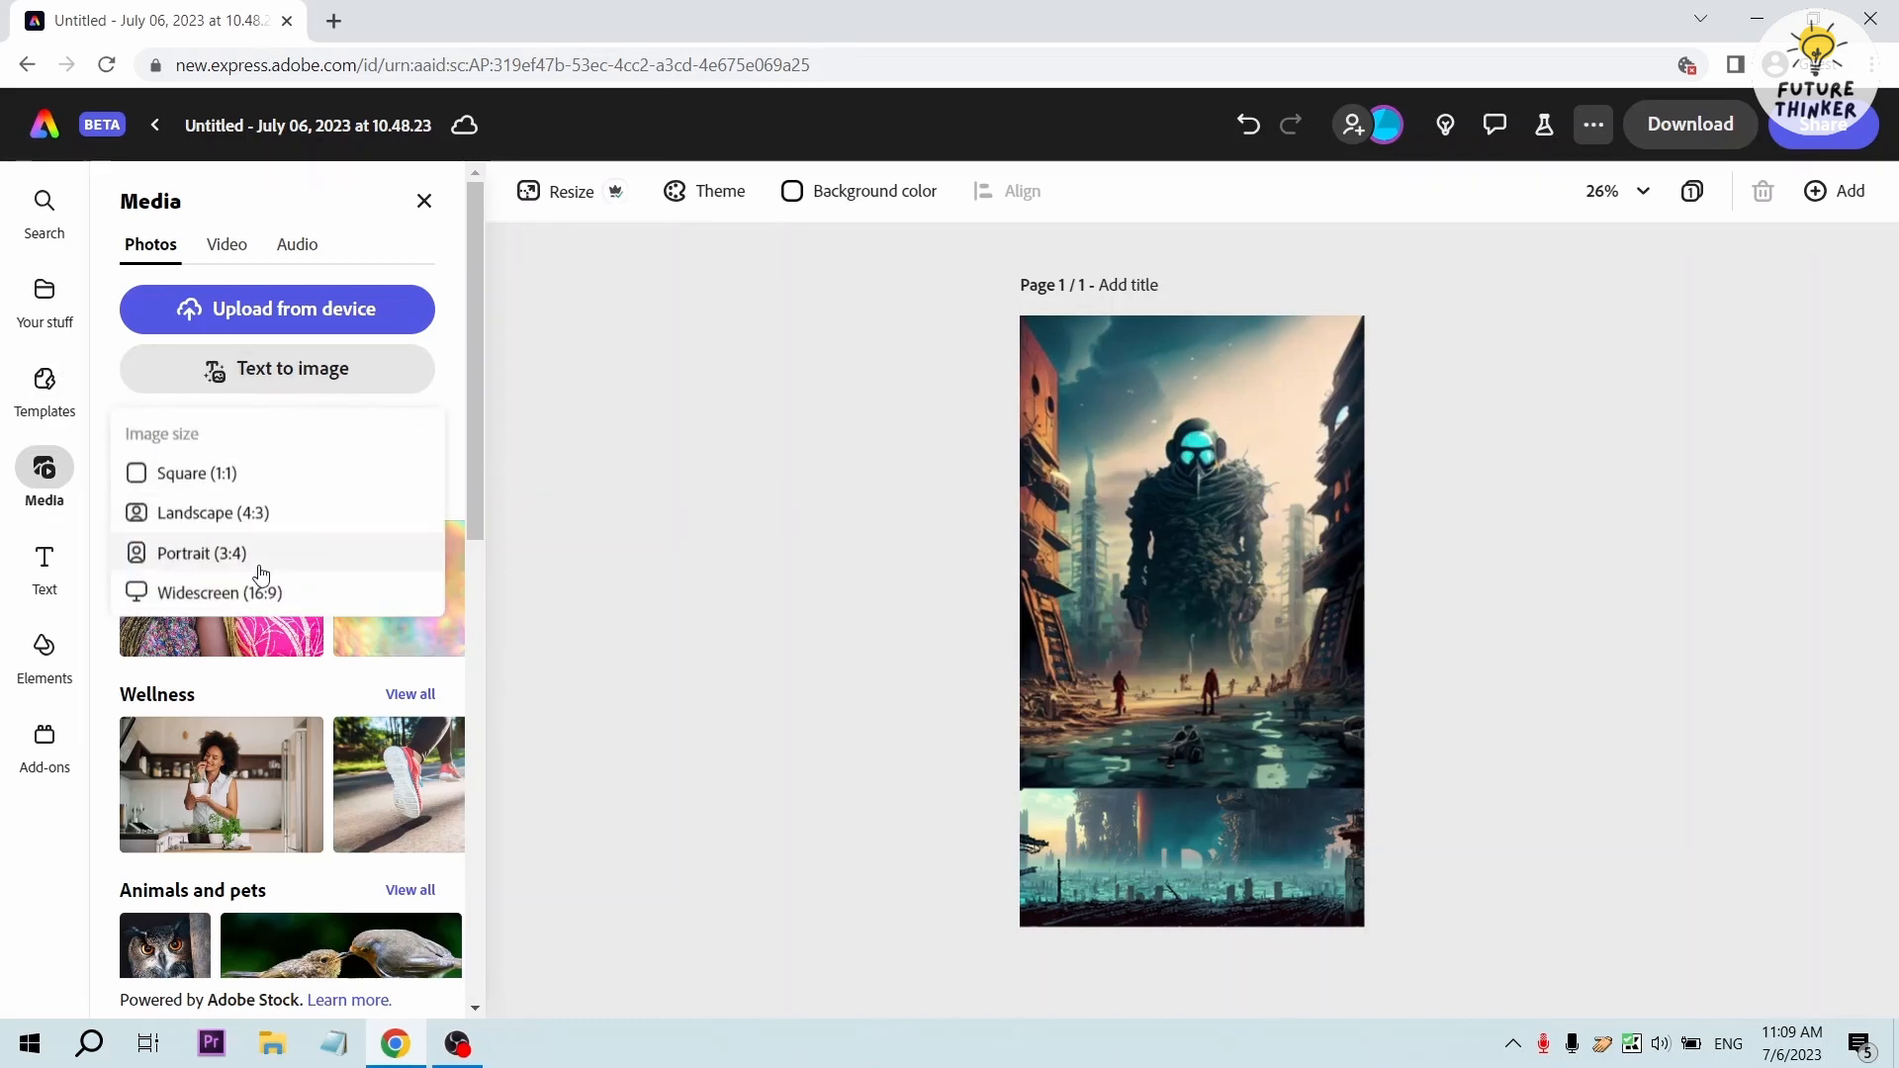
click(262, 591)
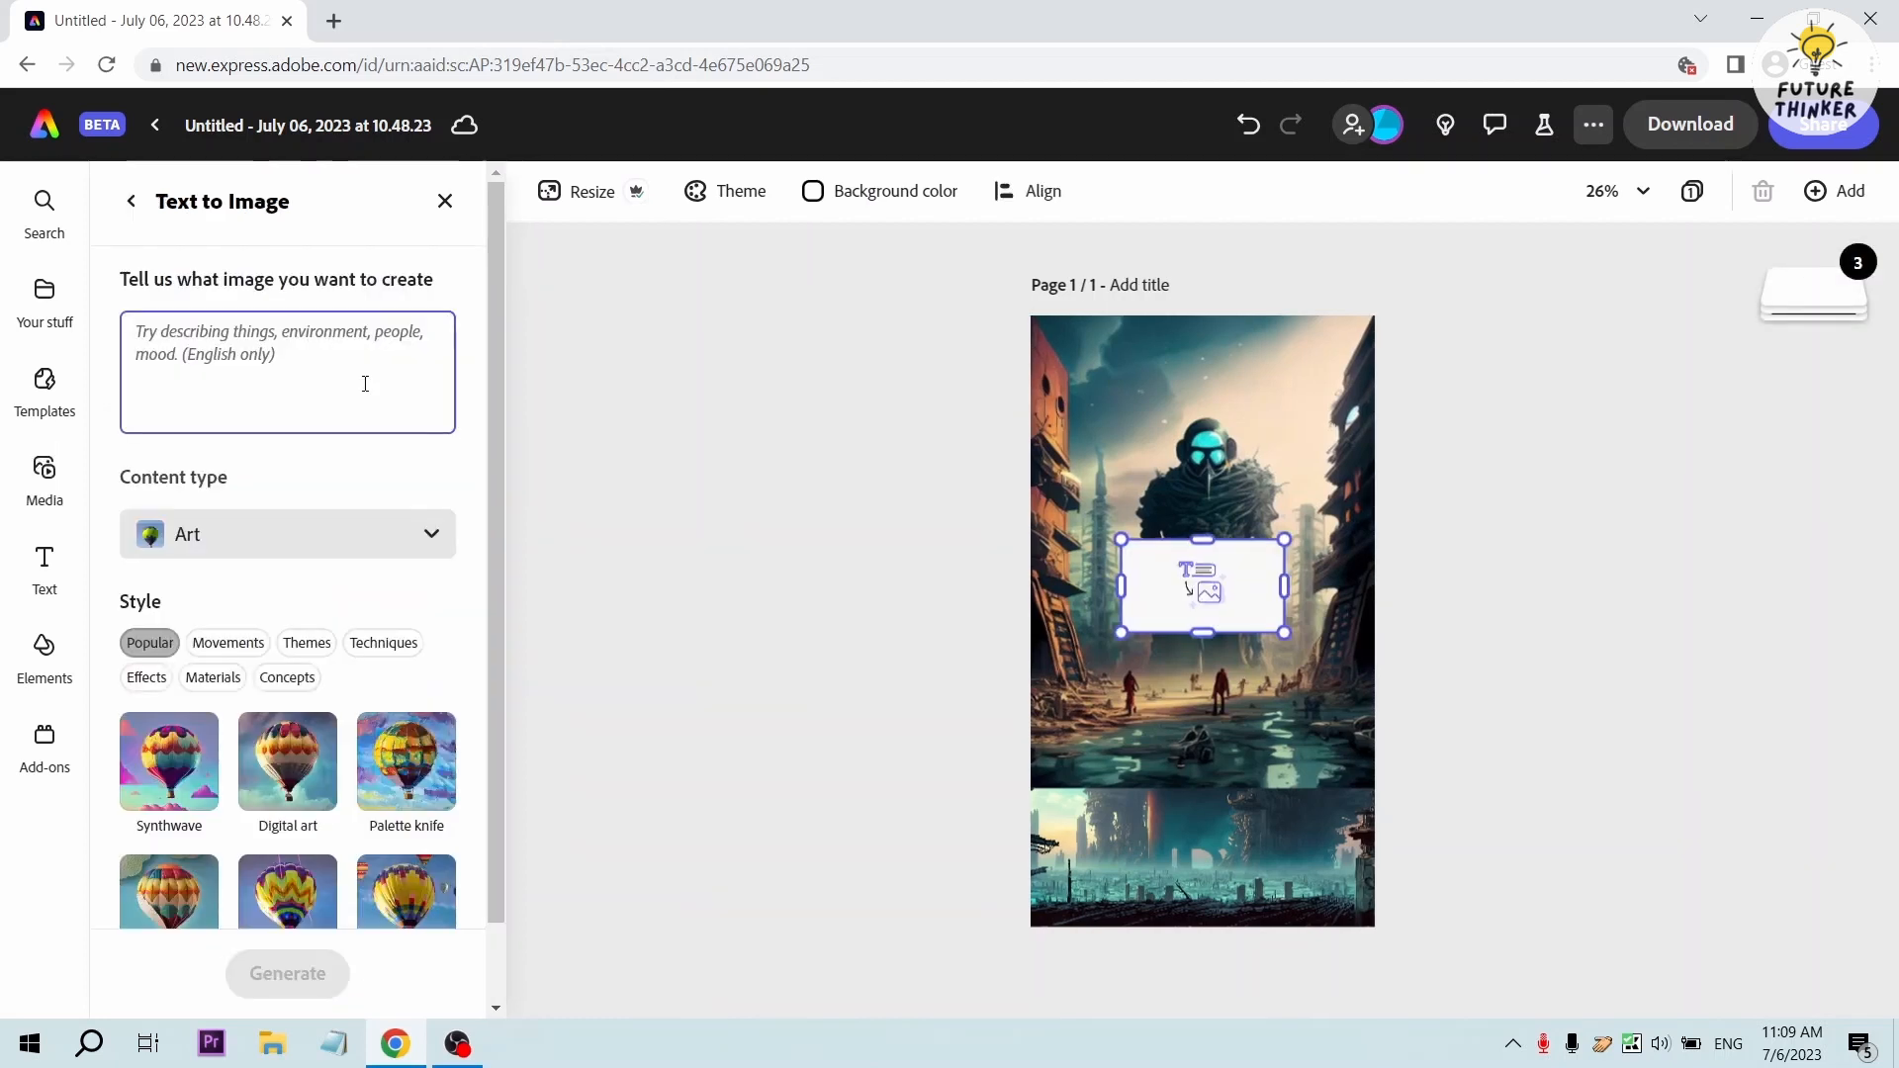
text(two )
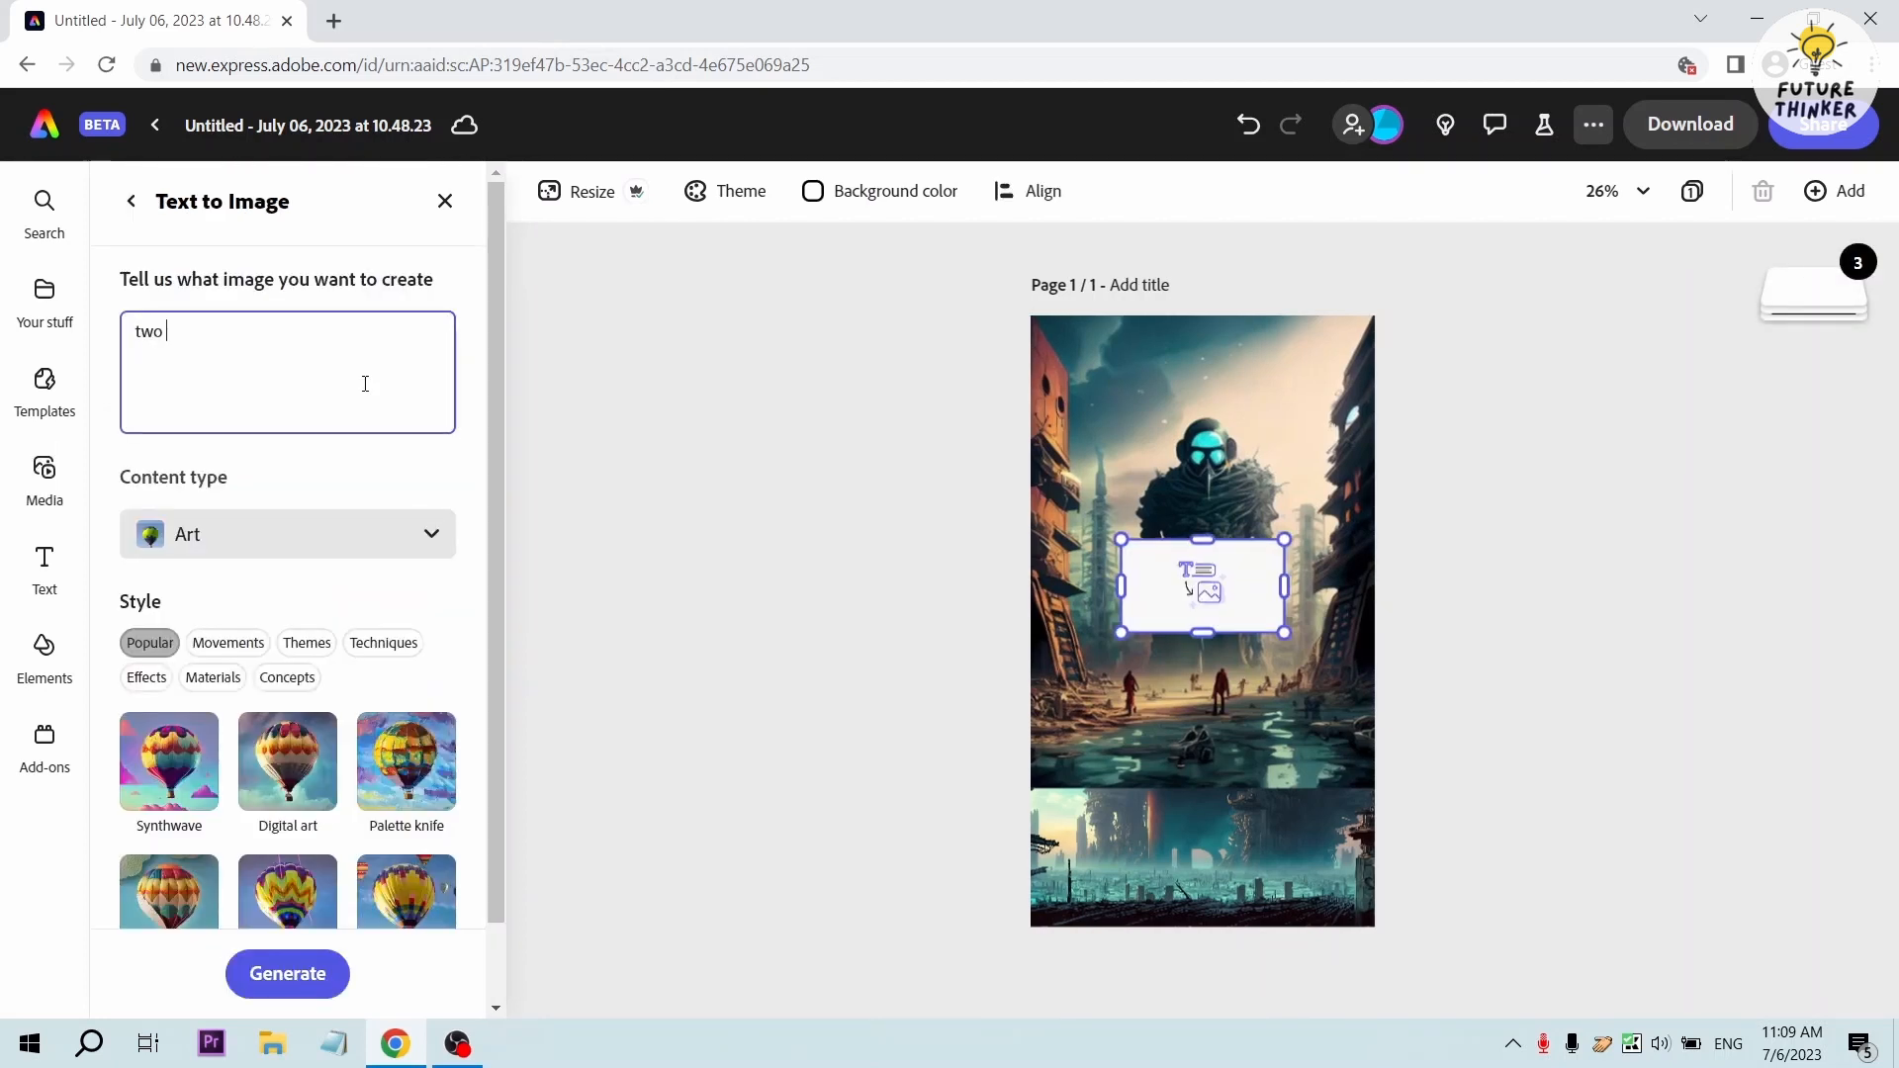
text(boys 1)
text(ne girl looking up in the s)
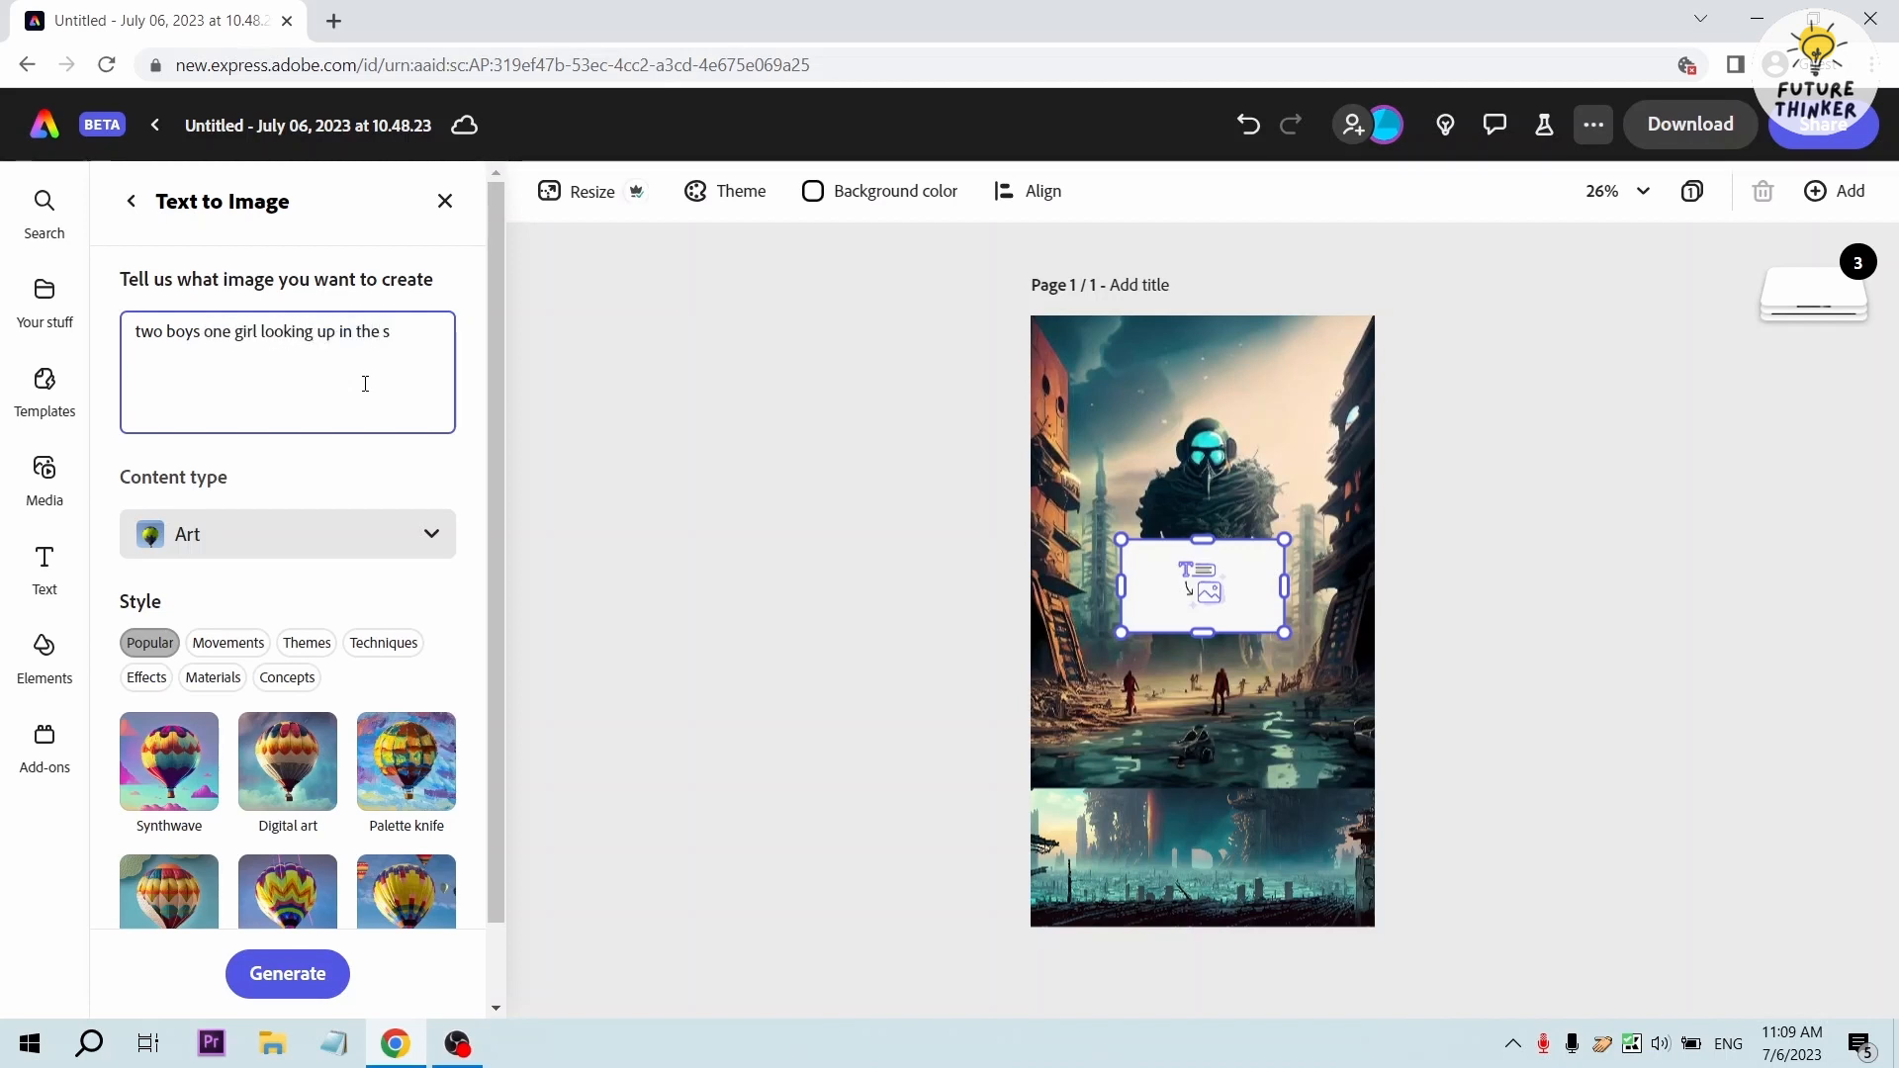
text(ky d)
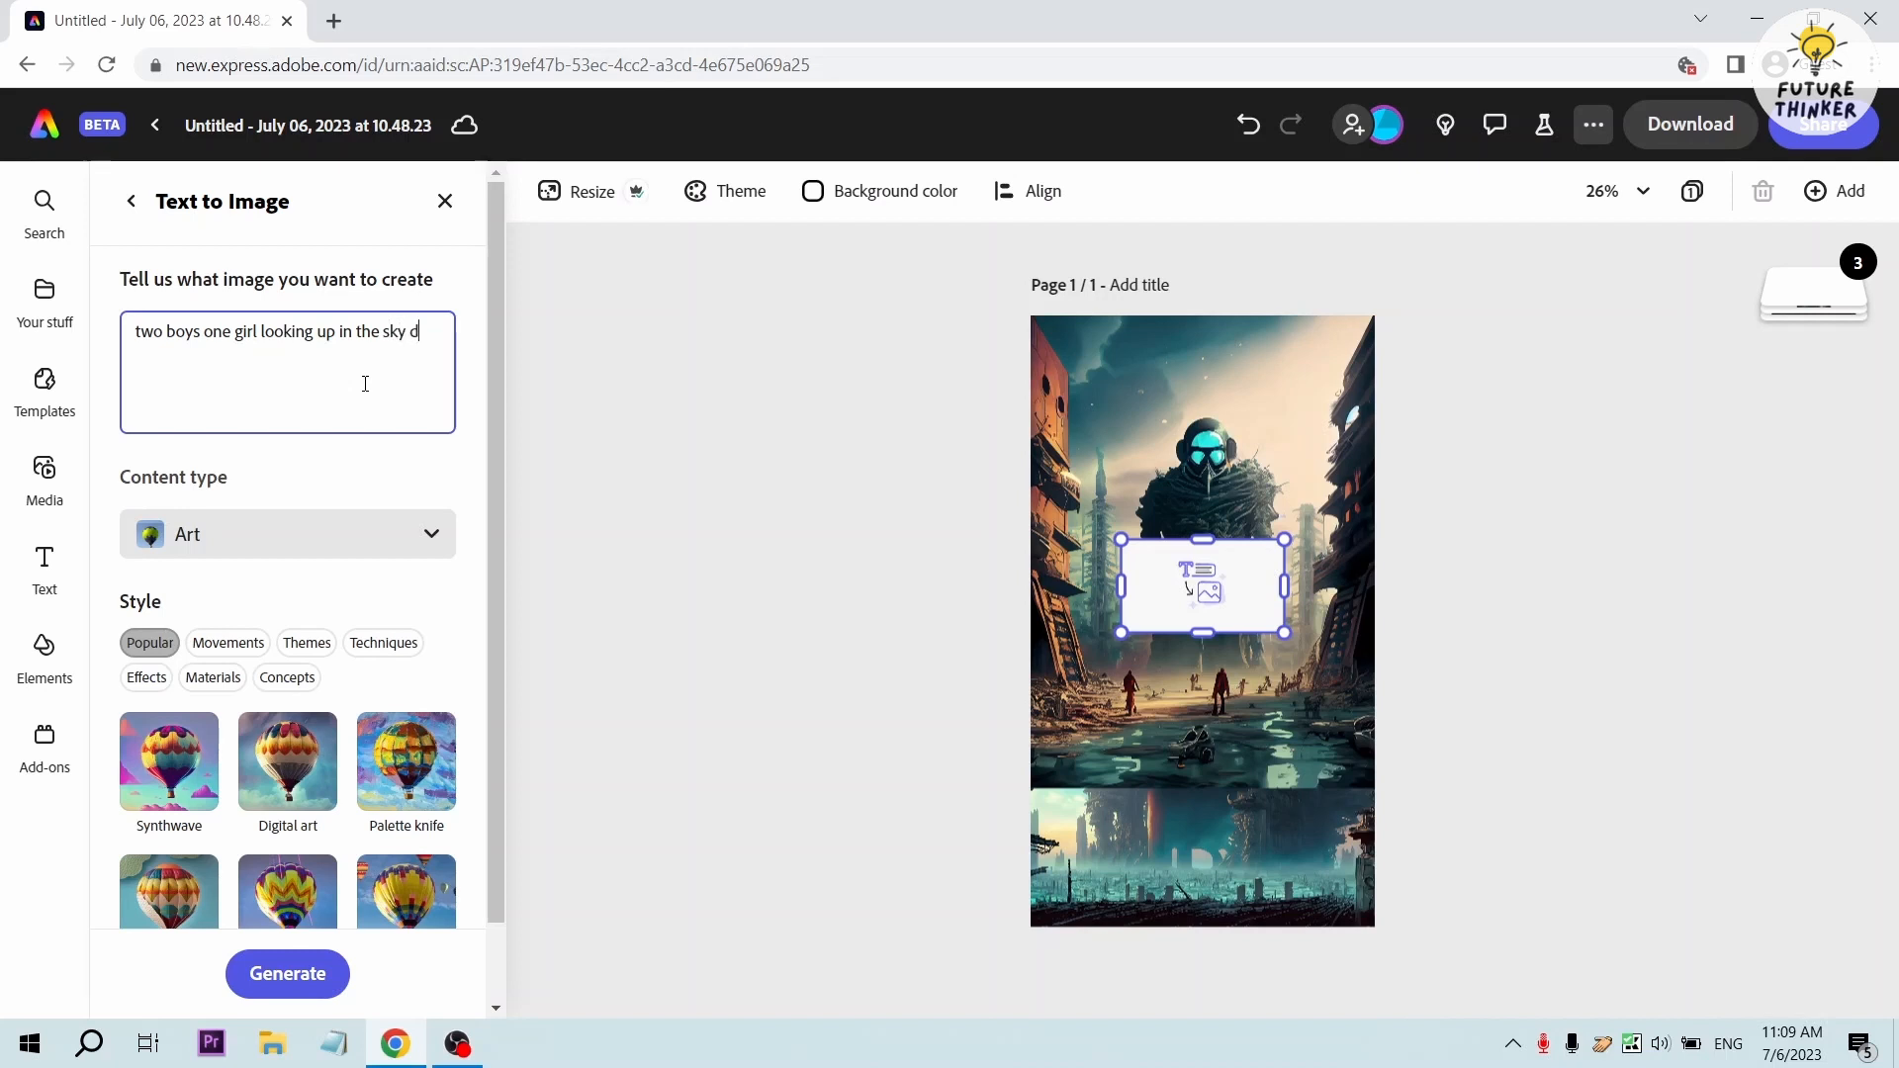
text(ark background)
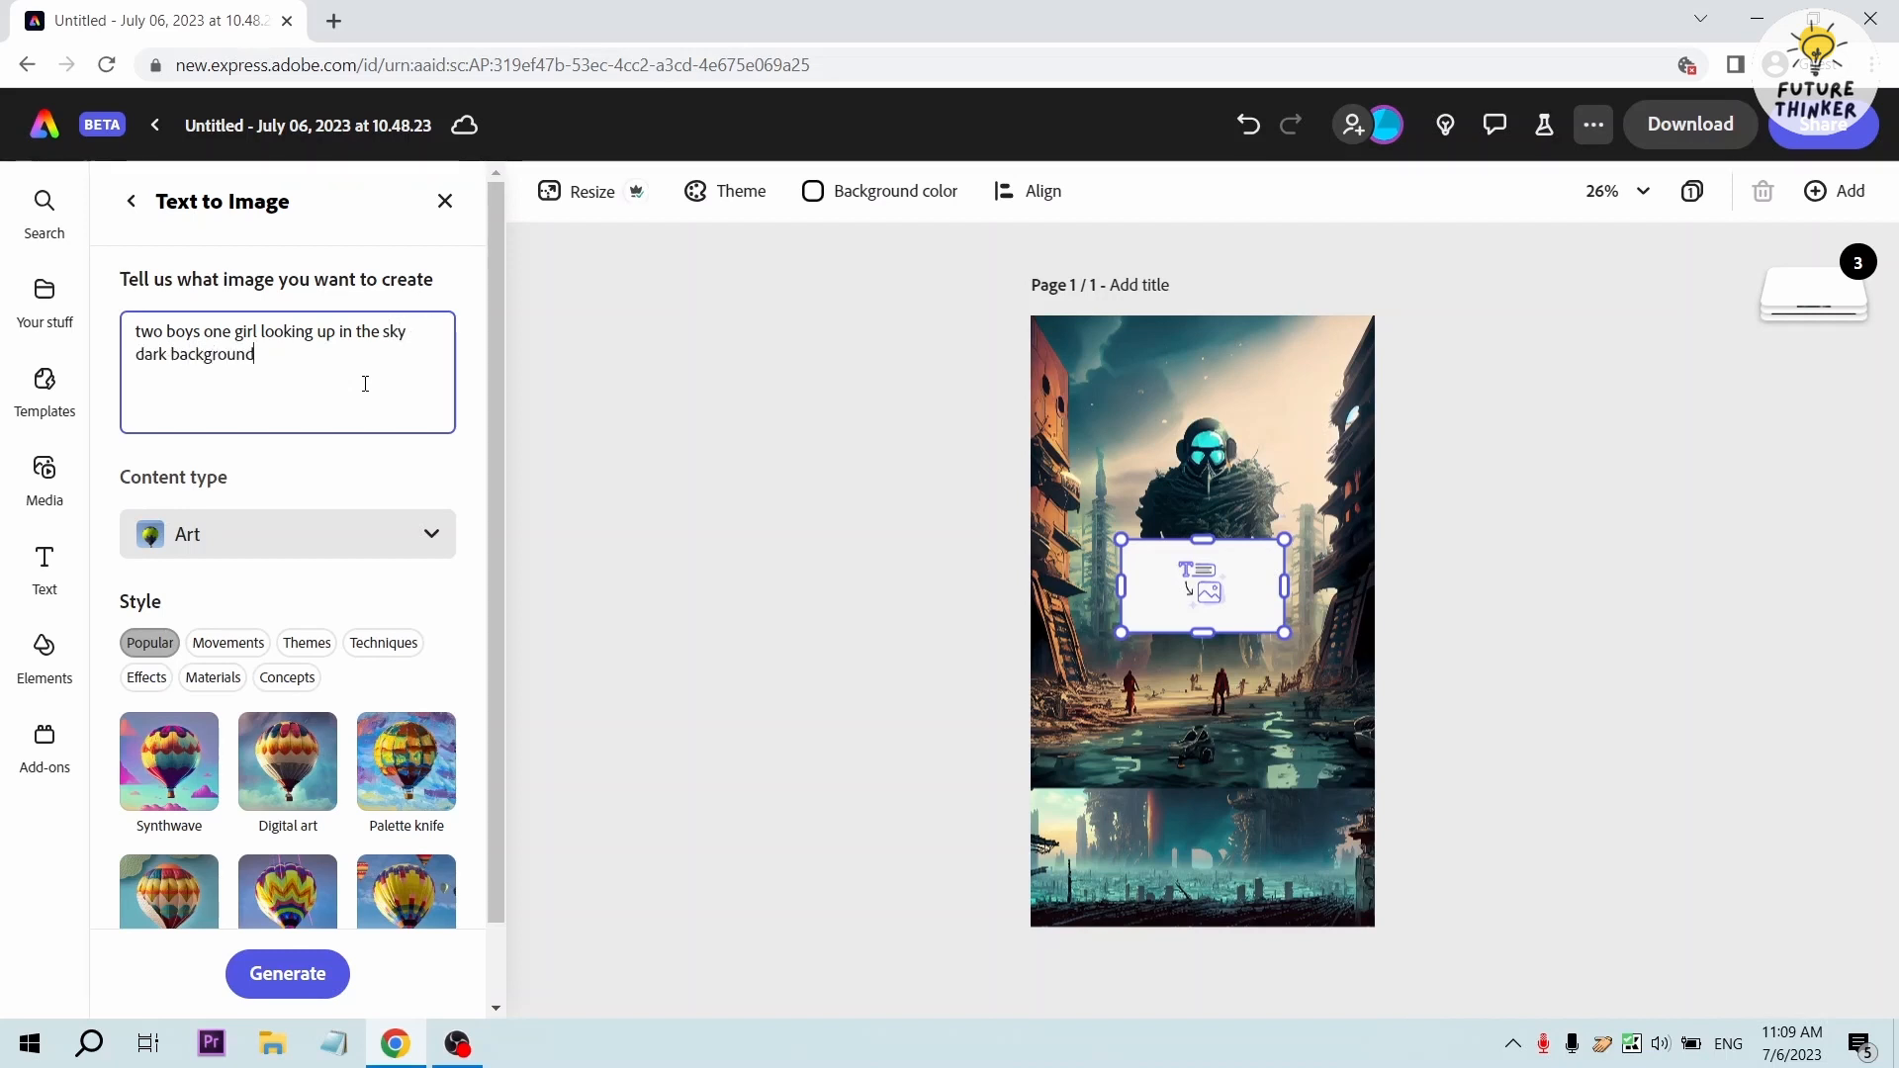
key(Return)
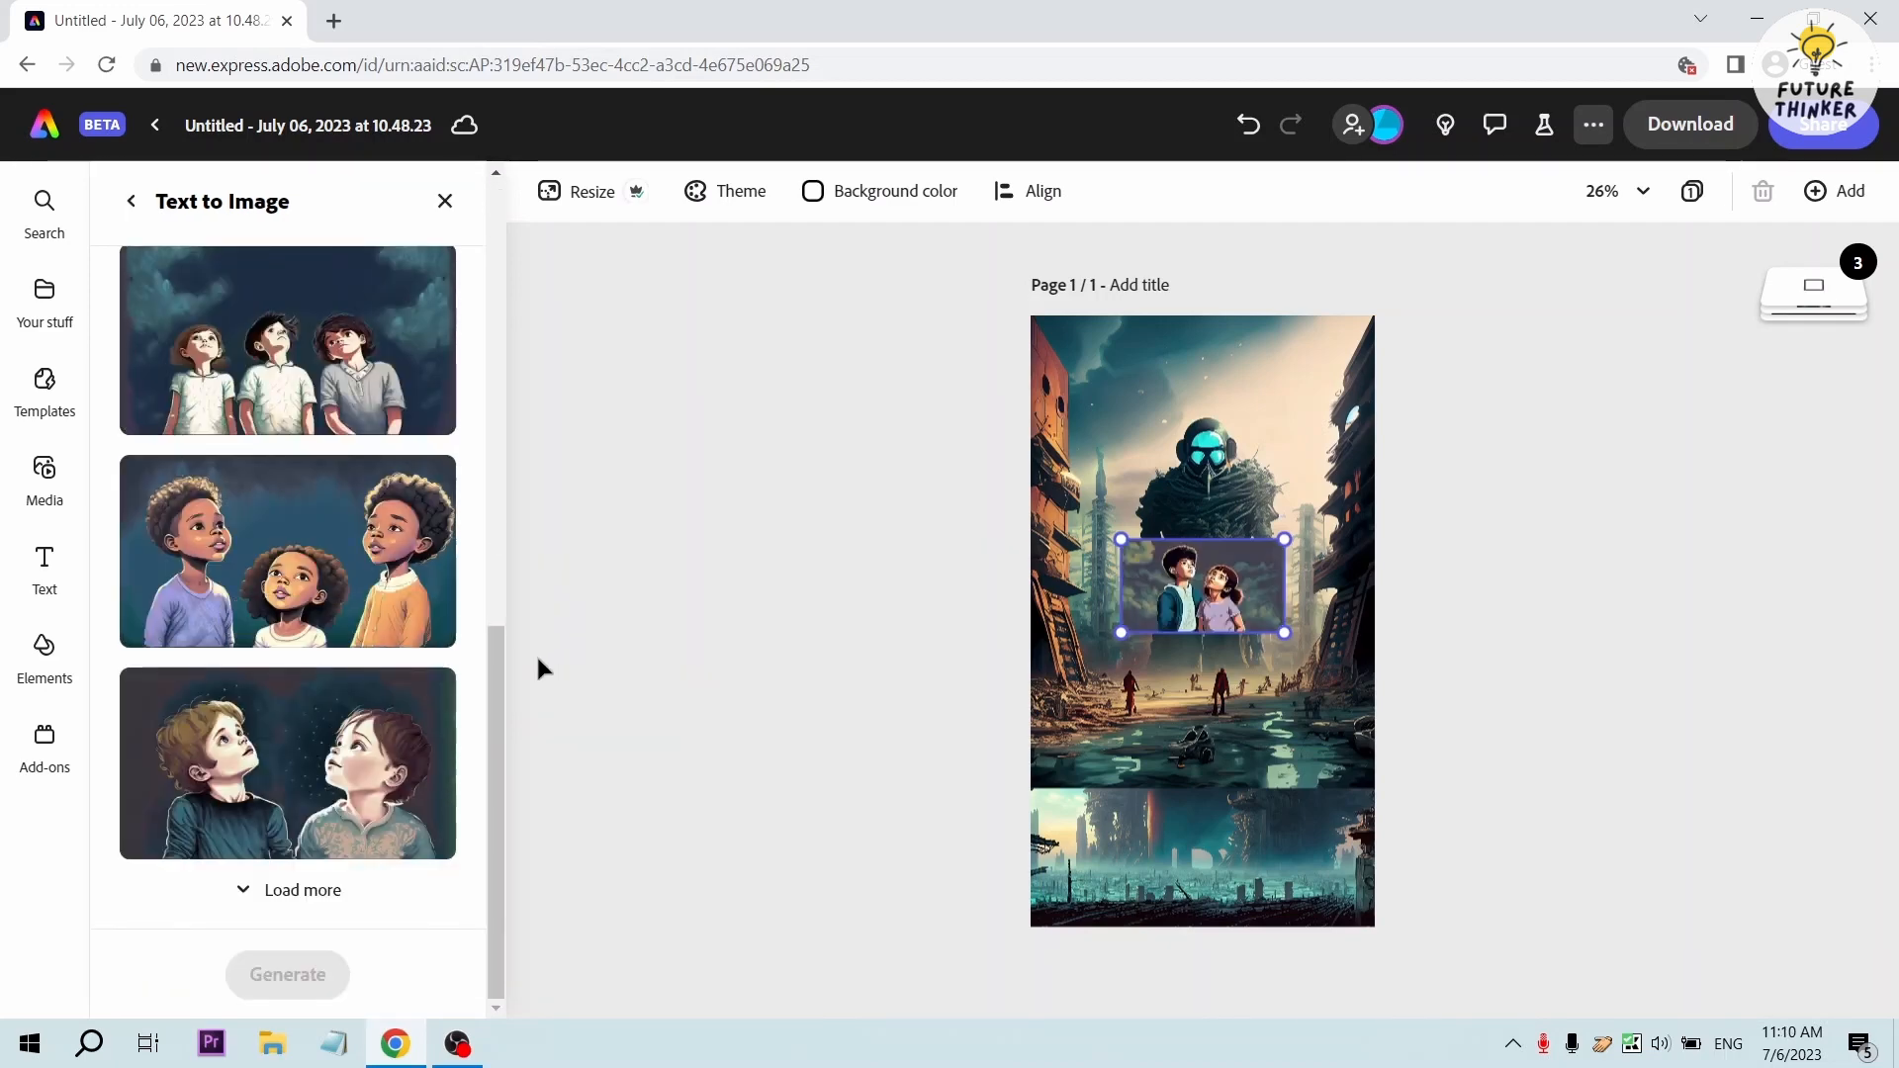
Move the picture of the boy and girl to the page's lower edge and enlarge it past both page sides
drag(495, 668, 487, 615)
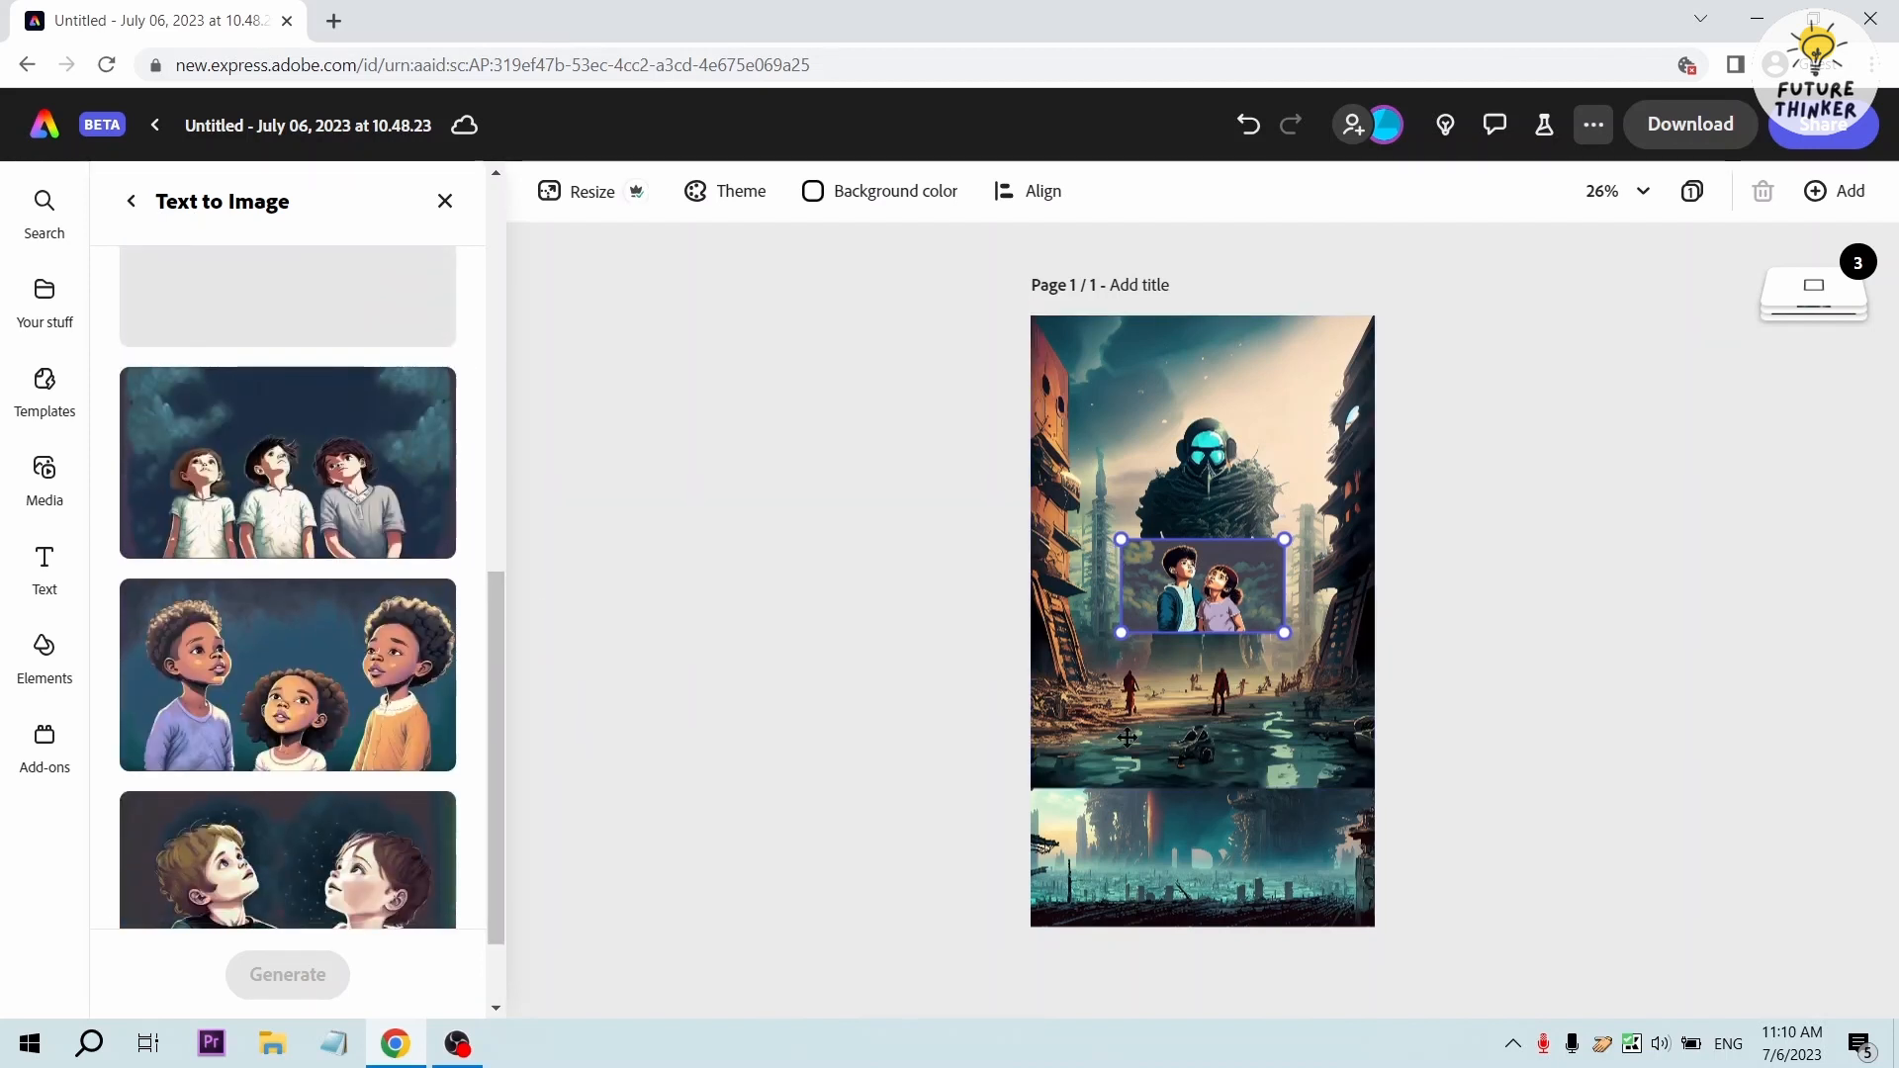
drag(1166, 580, 1314, 923)
drag(1270, 863, 1261, 843)
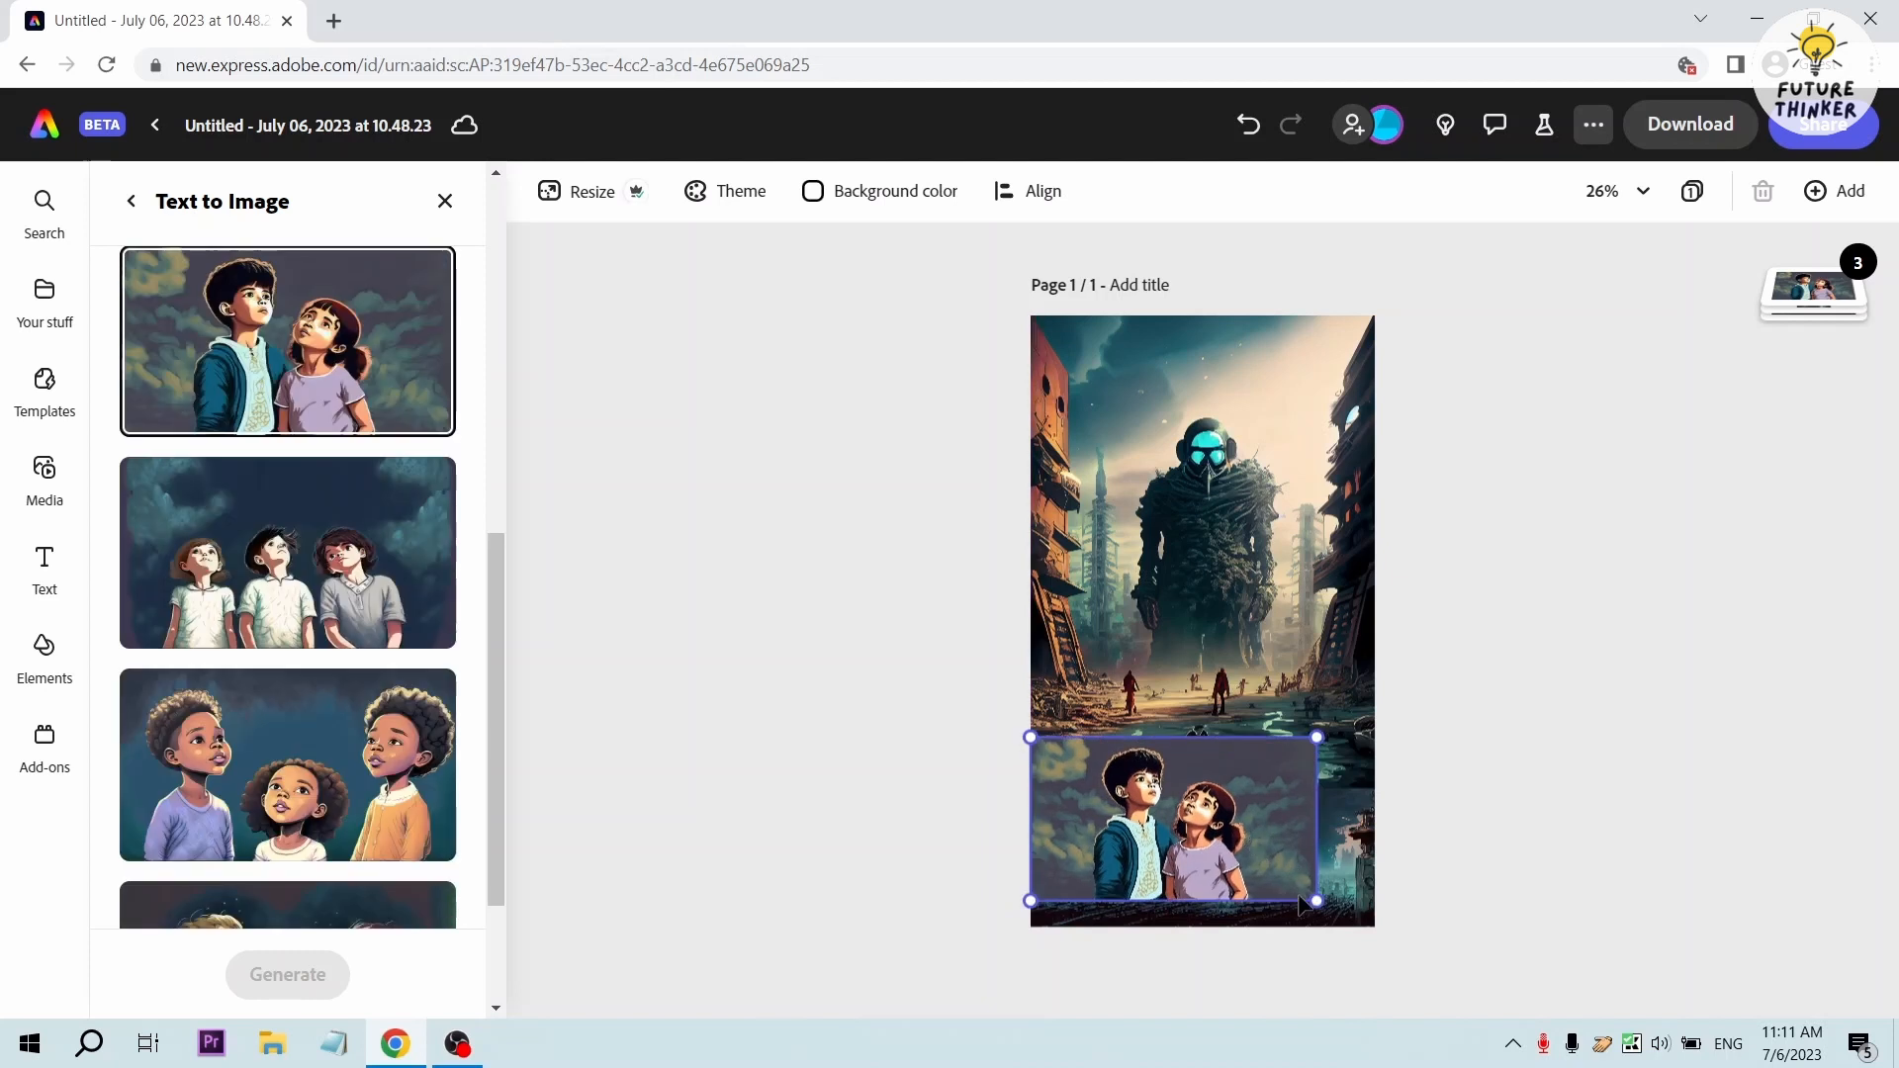
drag(1319, 902, 1369, 927)
drag(1369, 736, 1421, 705)
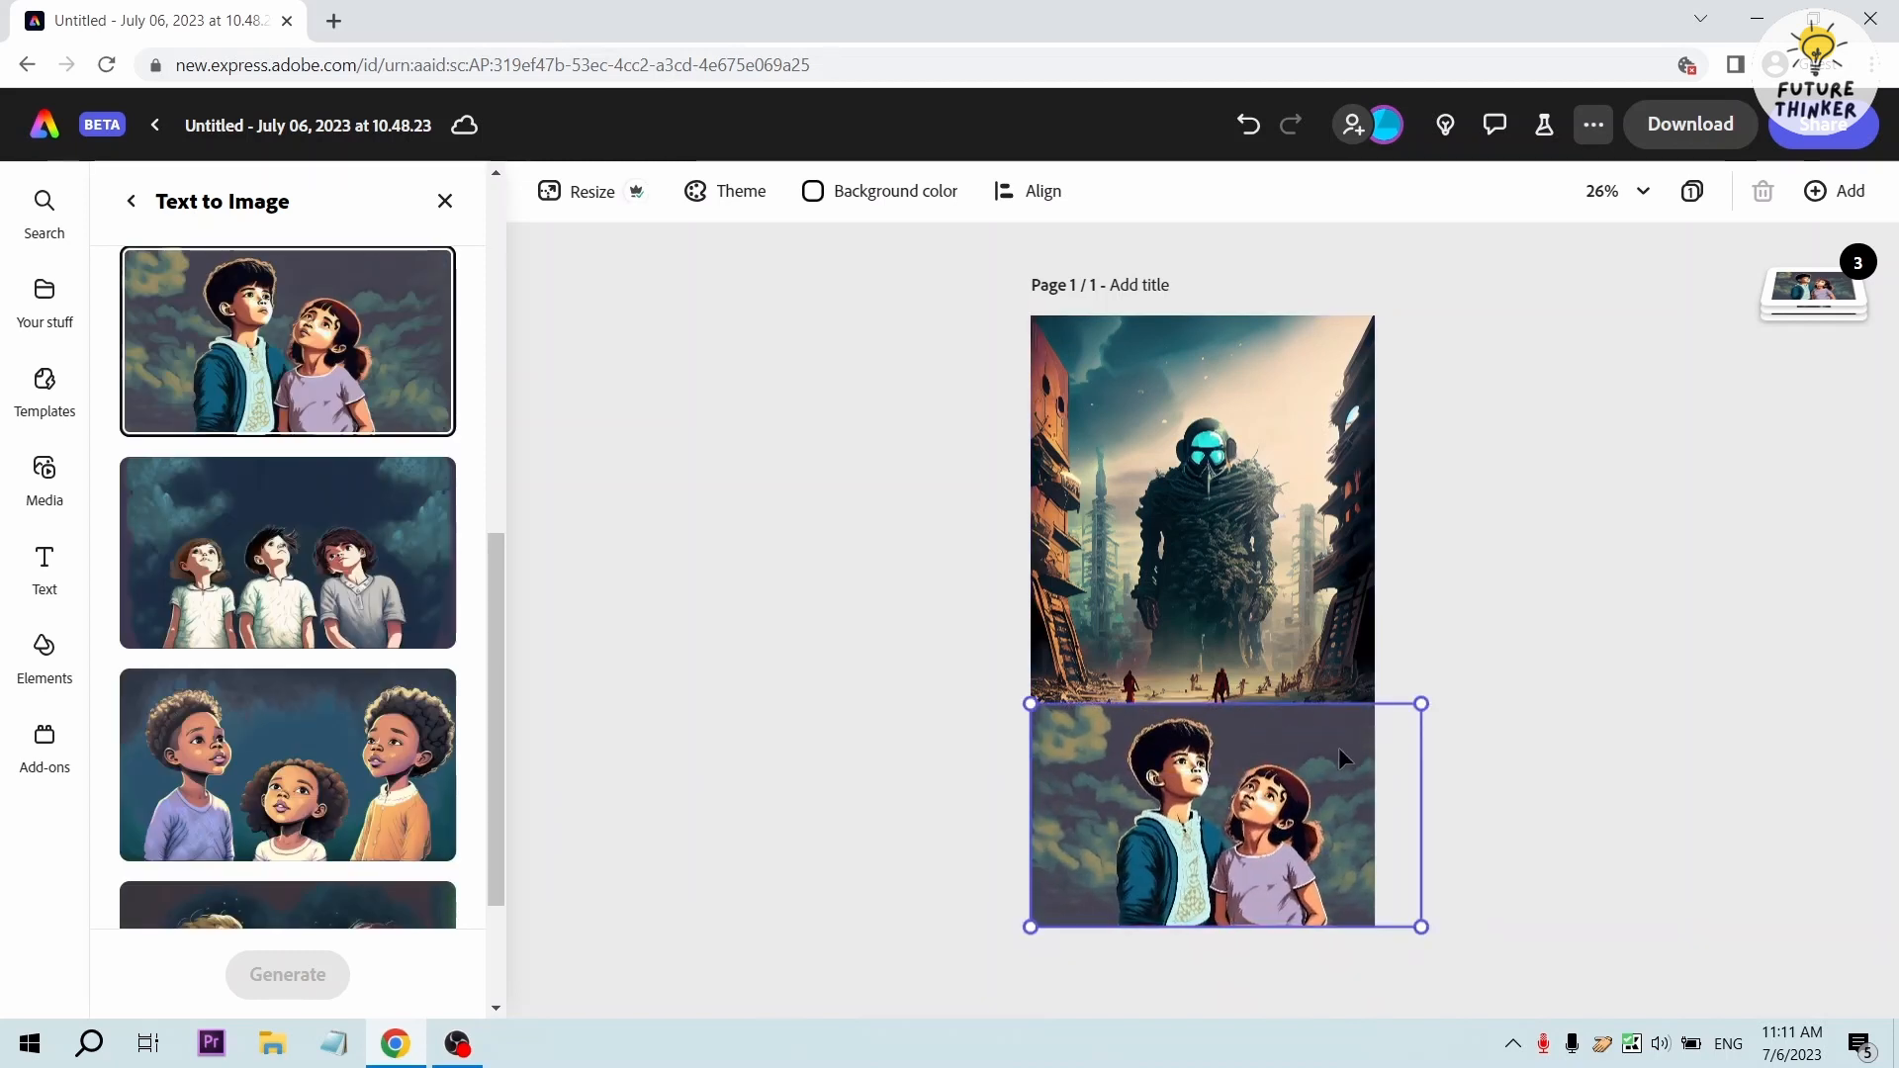
drag(1029, 703, 987, 680)
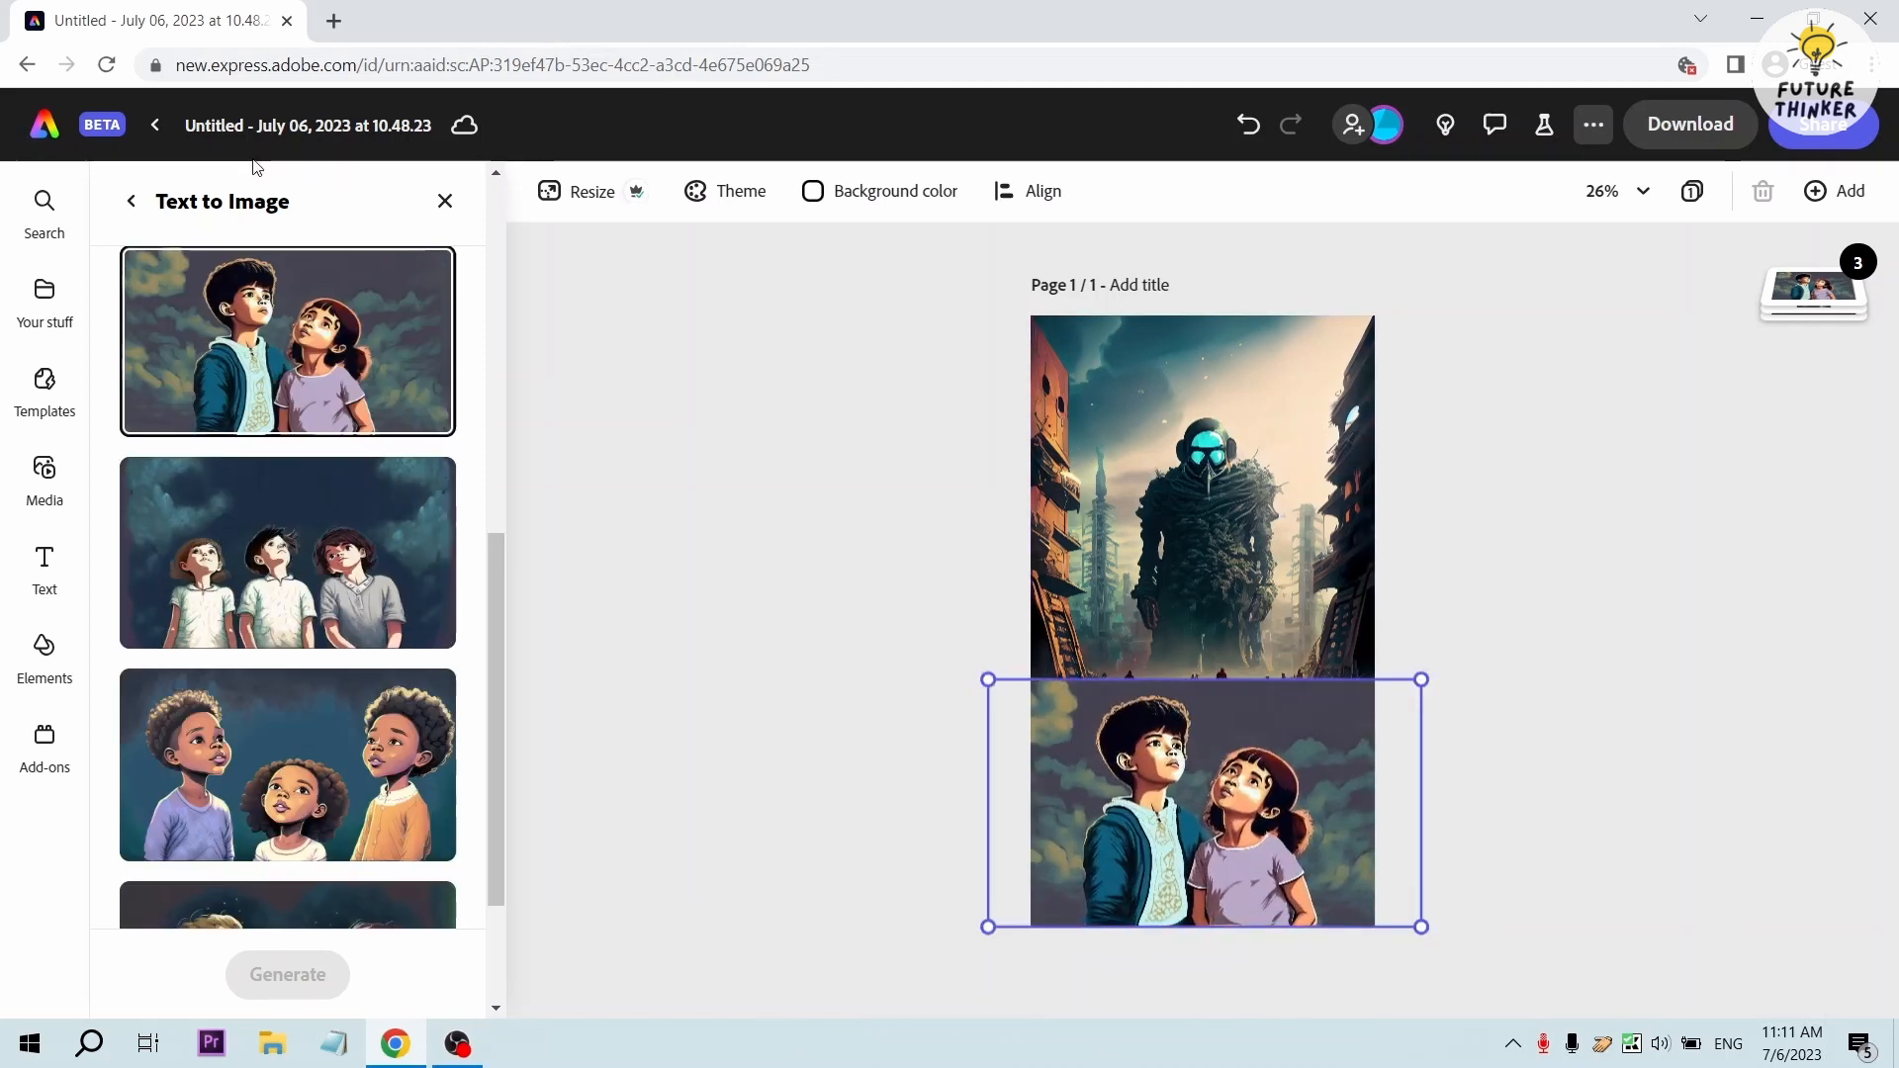
Remove the background from the children's picture and enlarge the cutout over the lower part of the page
click(130, 208)
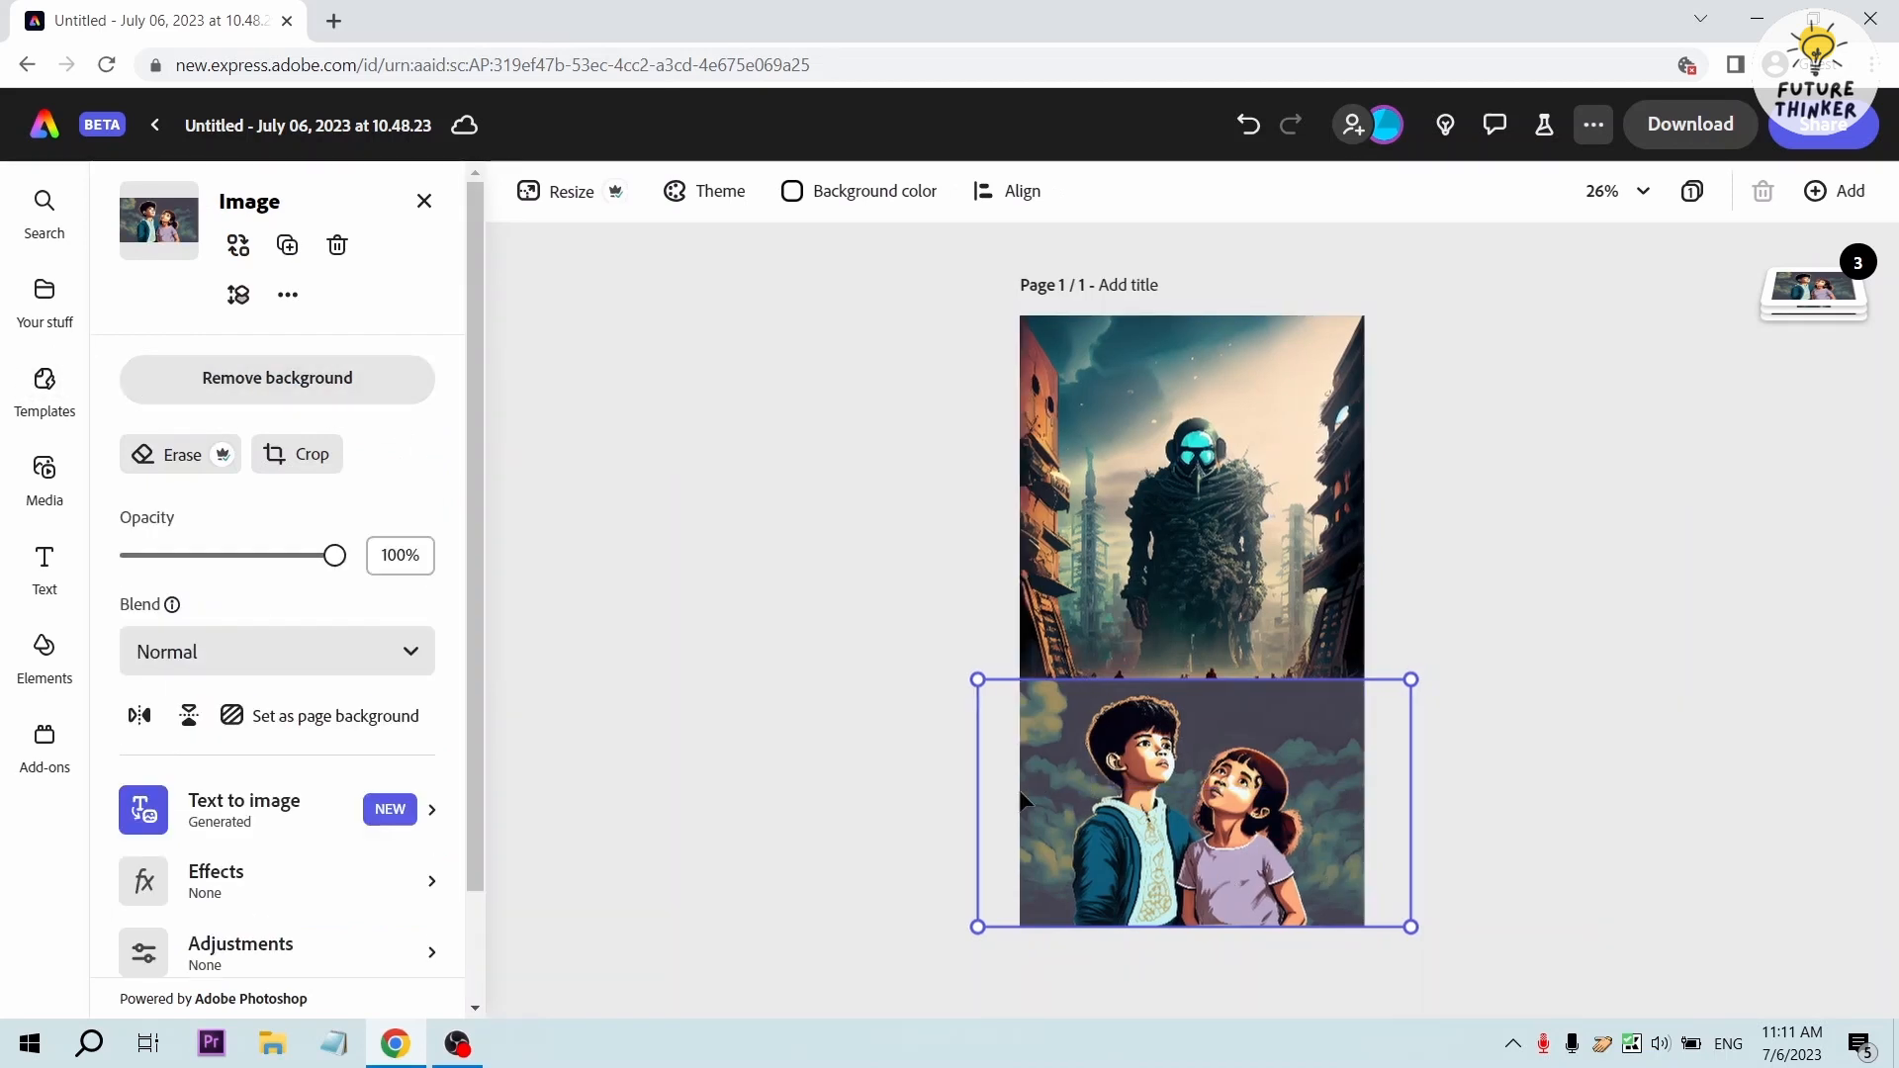
click(346, 379)
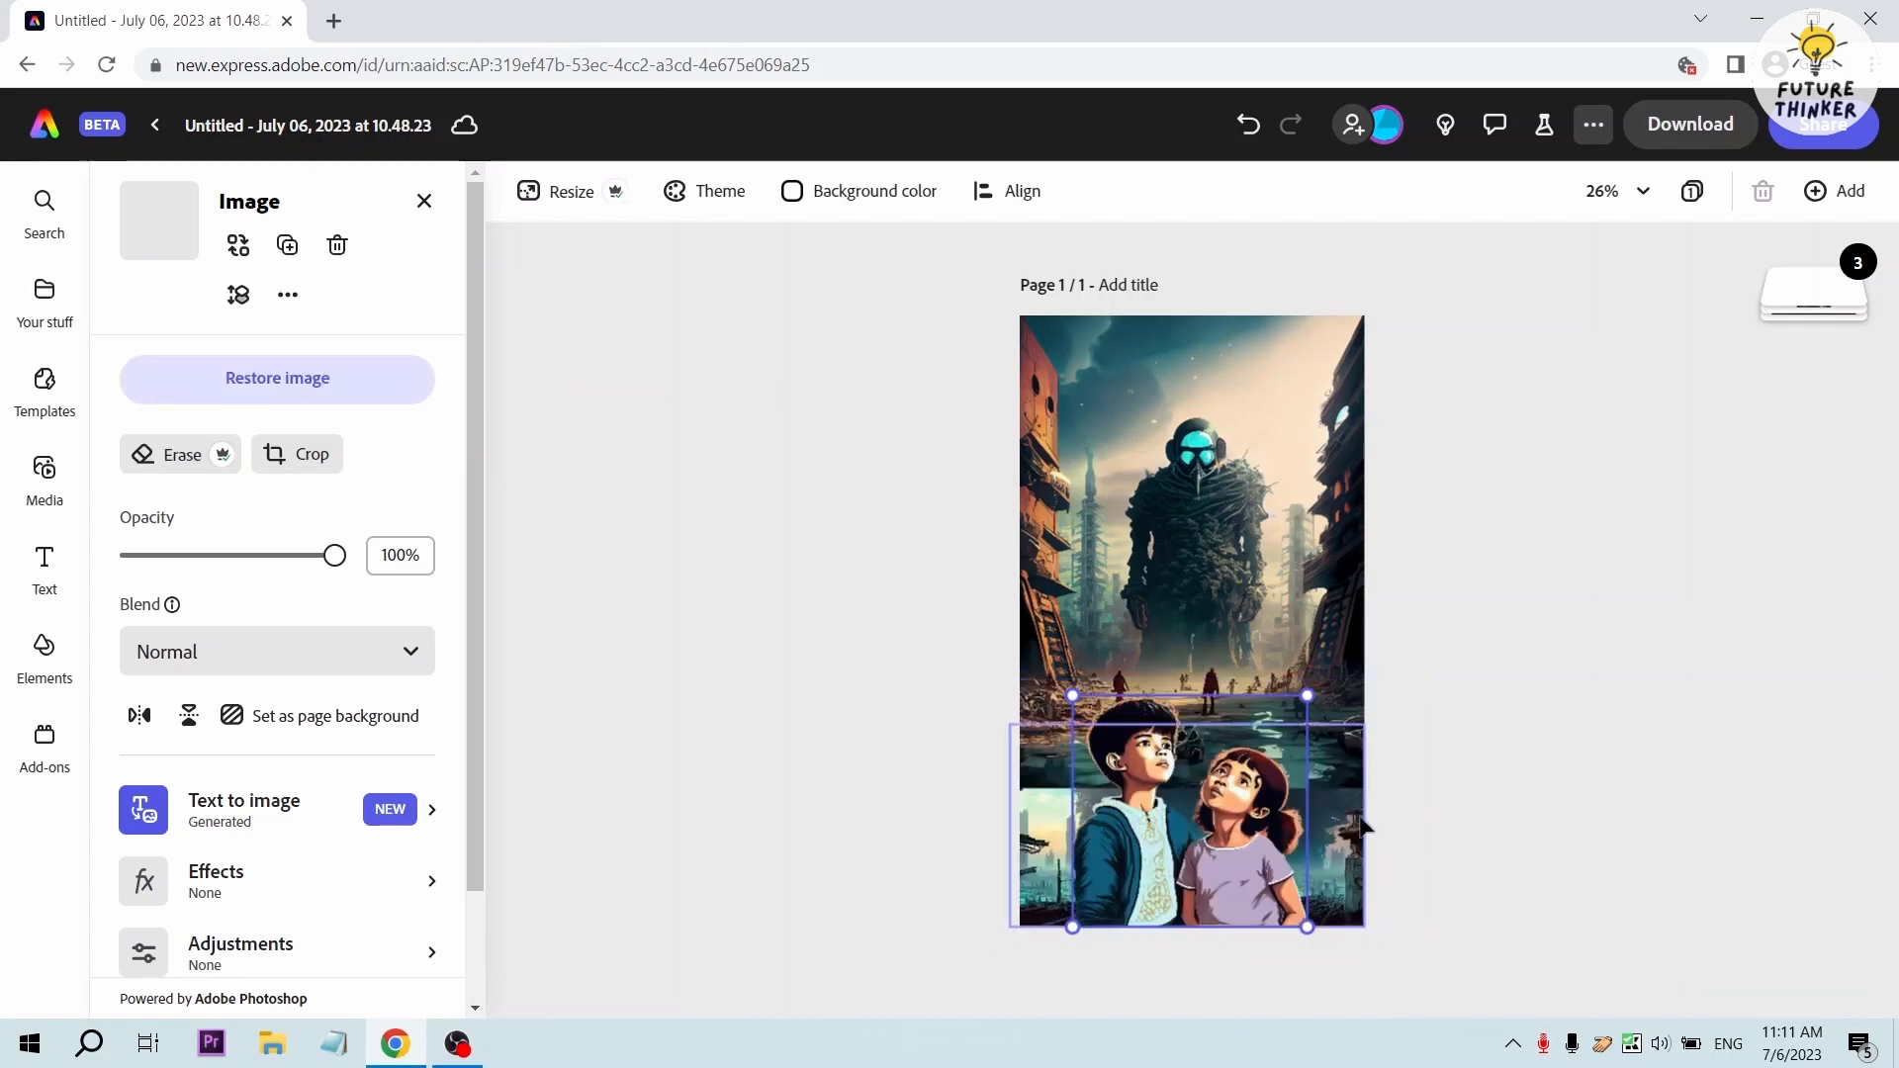
drag(1307, 695, 1342, 660)
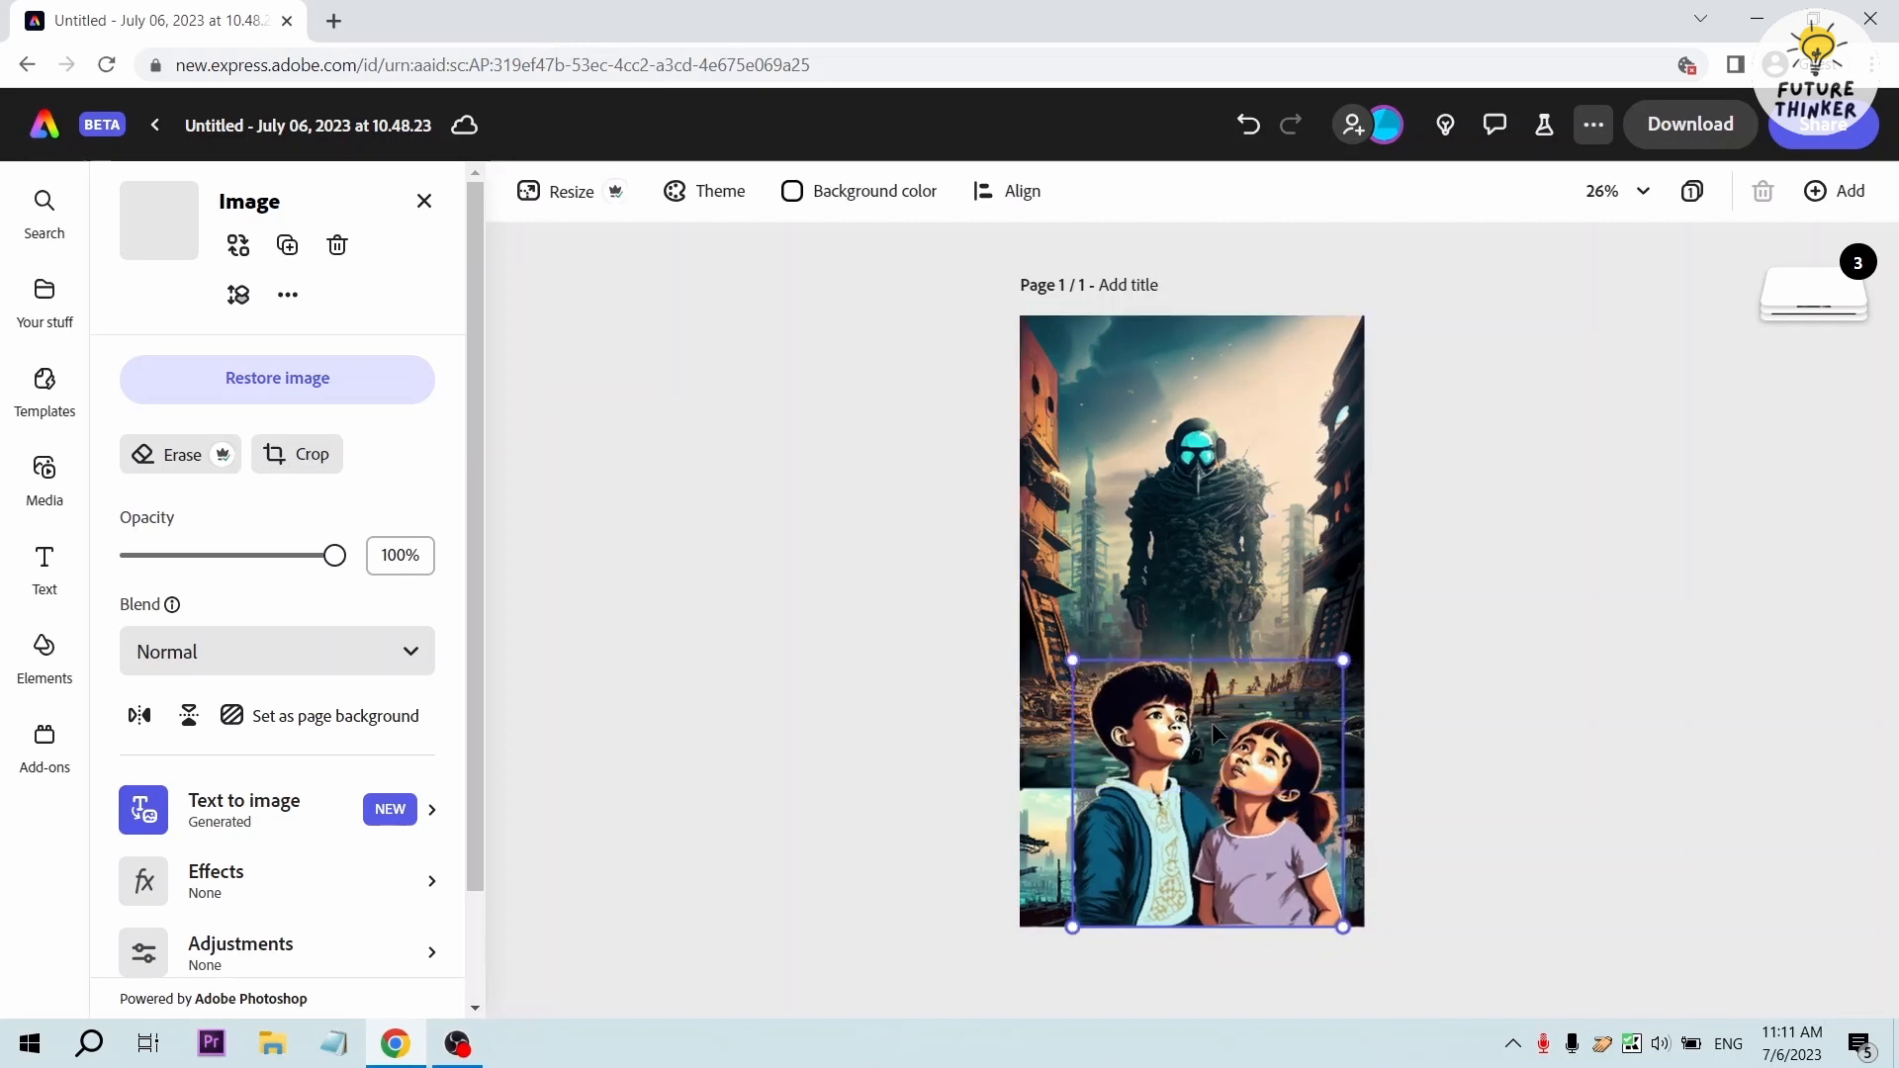
click(952, 677)
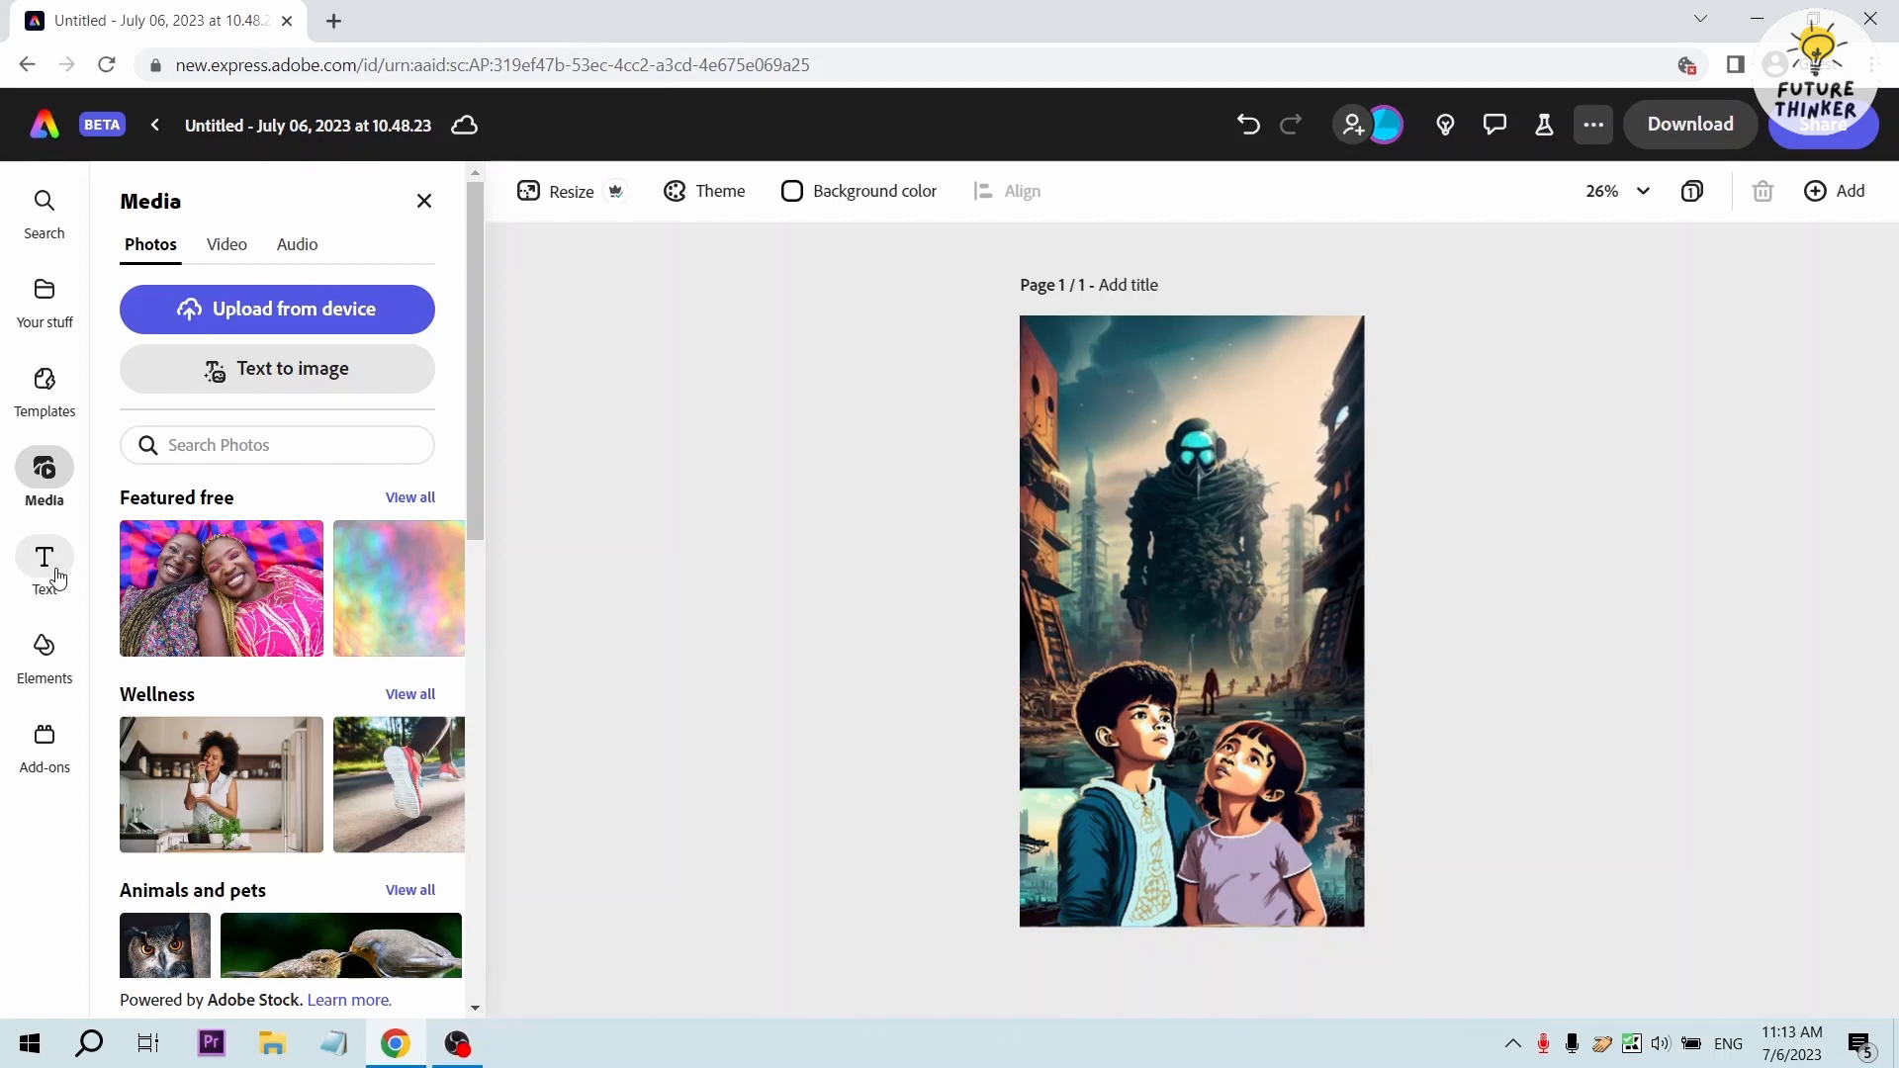
Add a new text box and place it above the masked figure near the page's upper edge
click(58, 577)
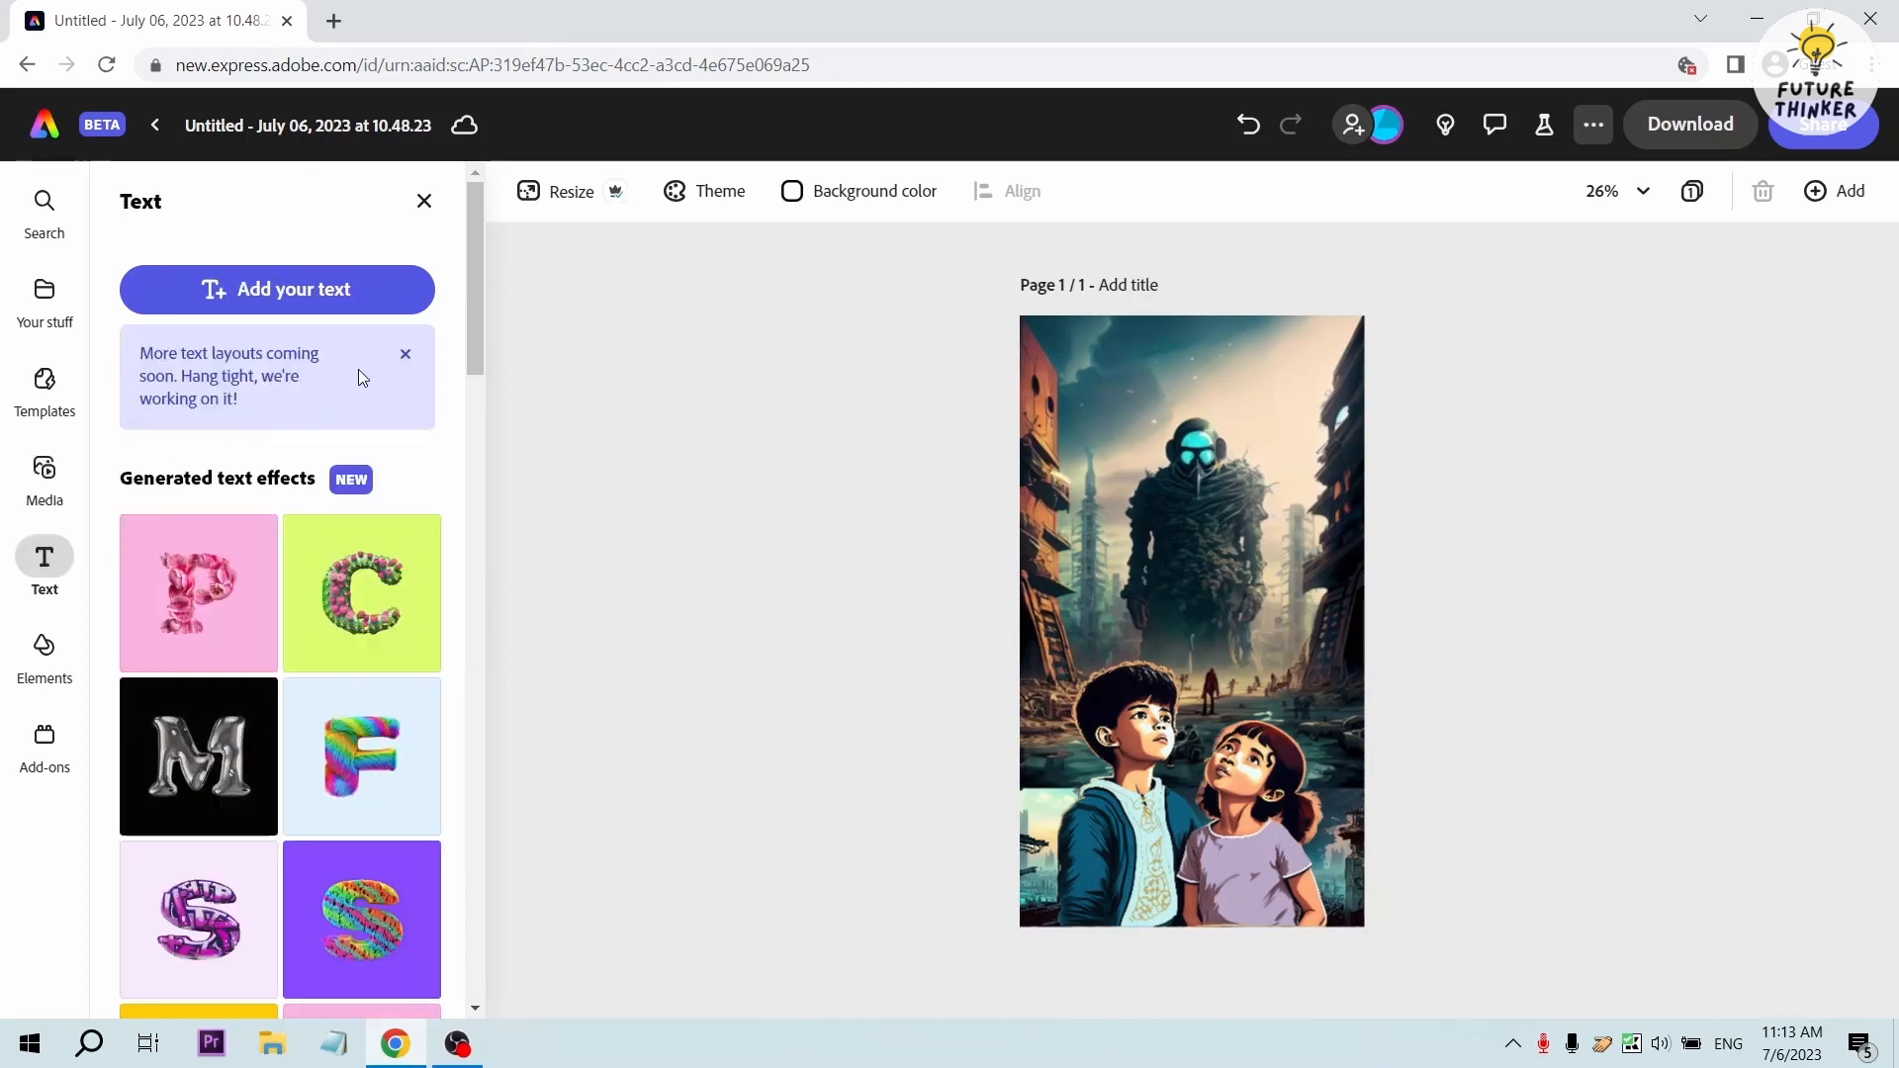
click(343, 299)
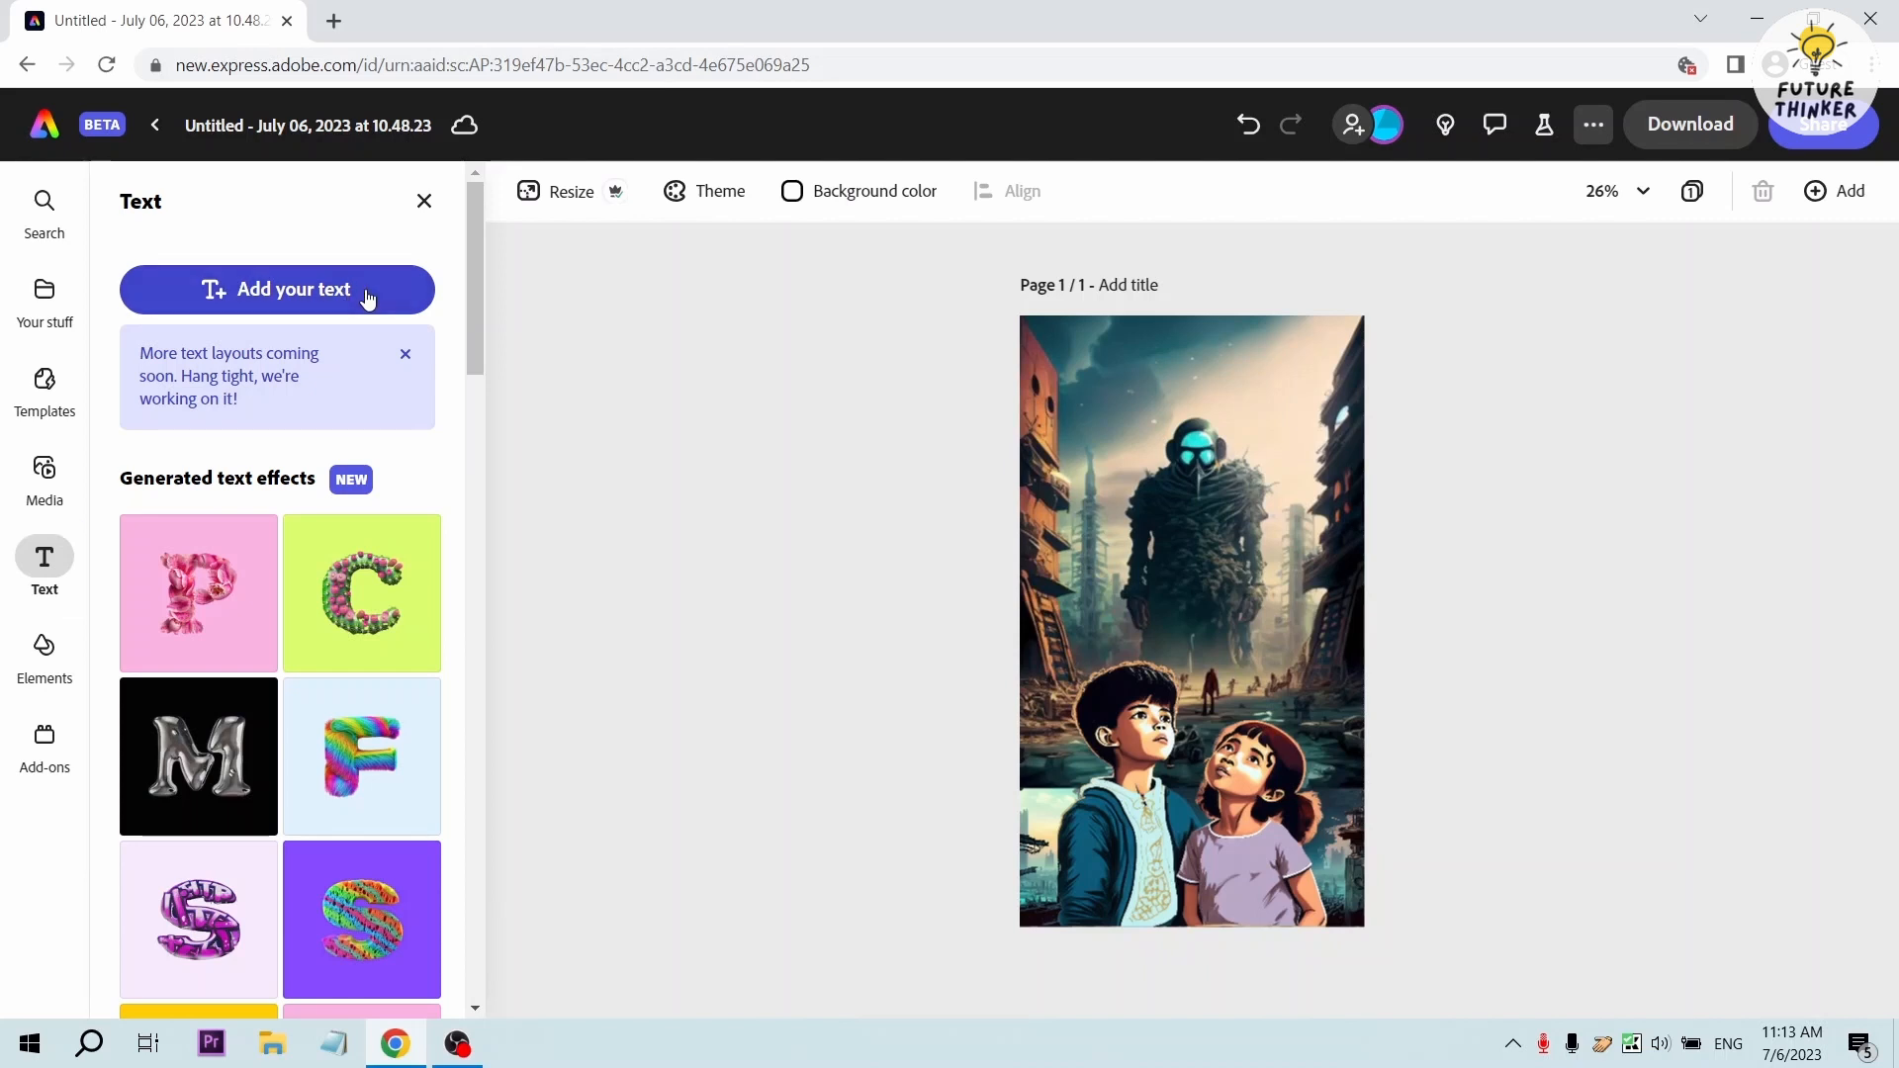
click(340, 297)
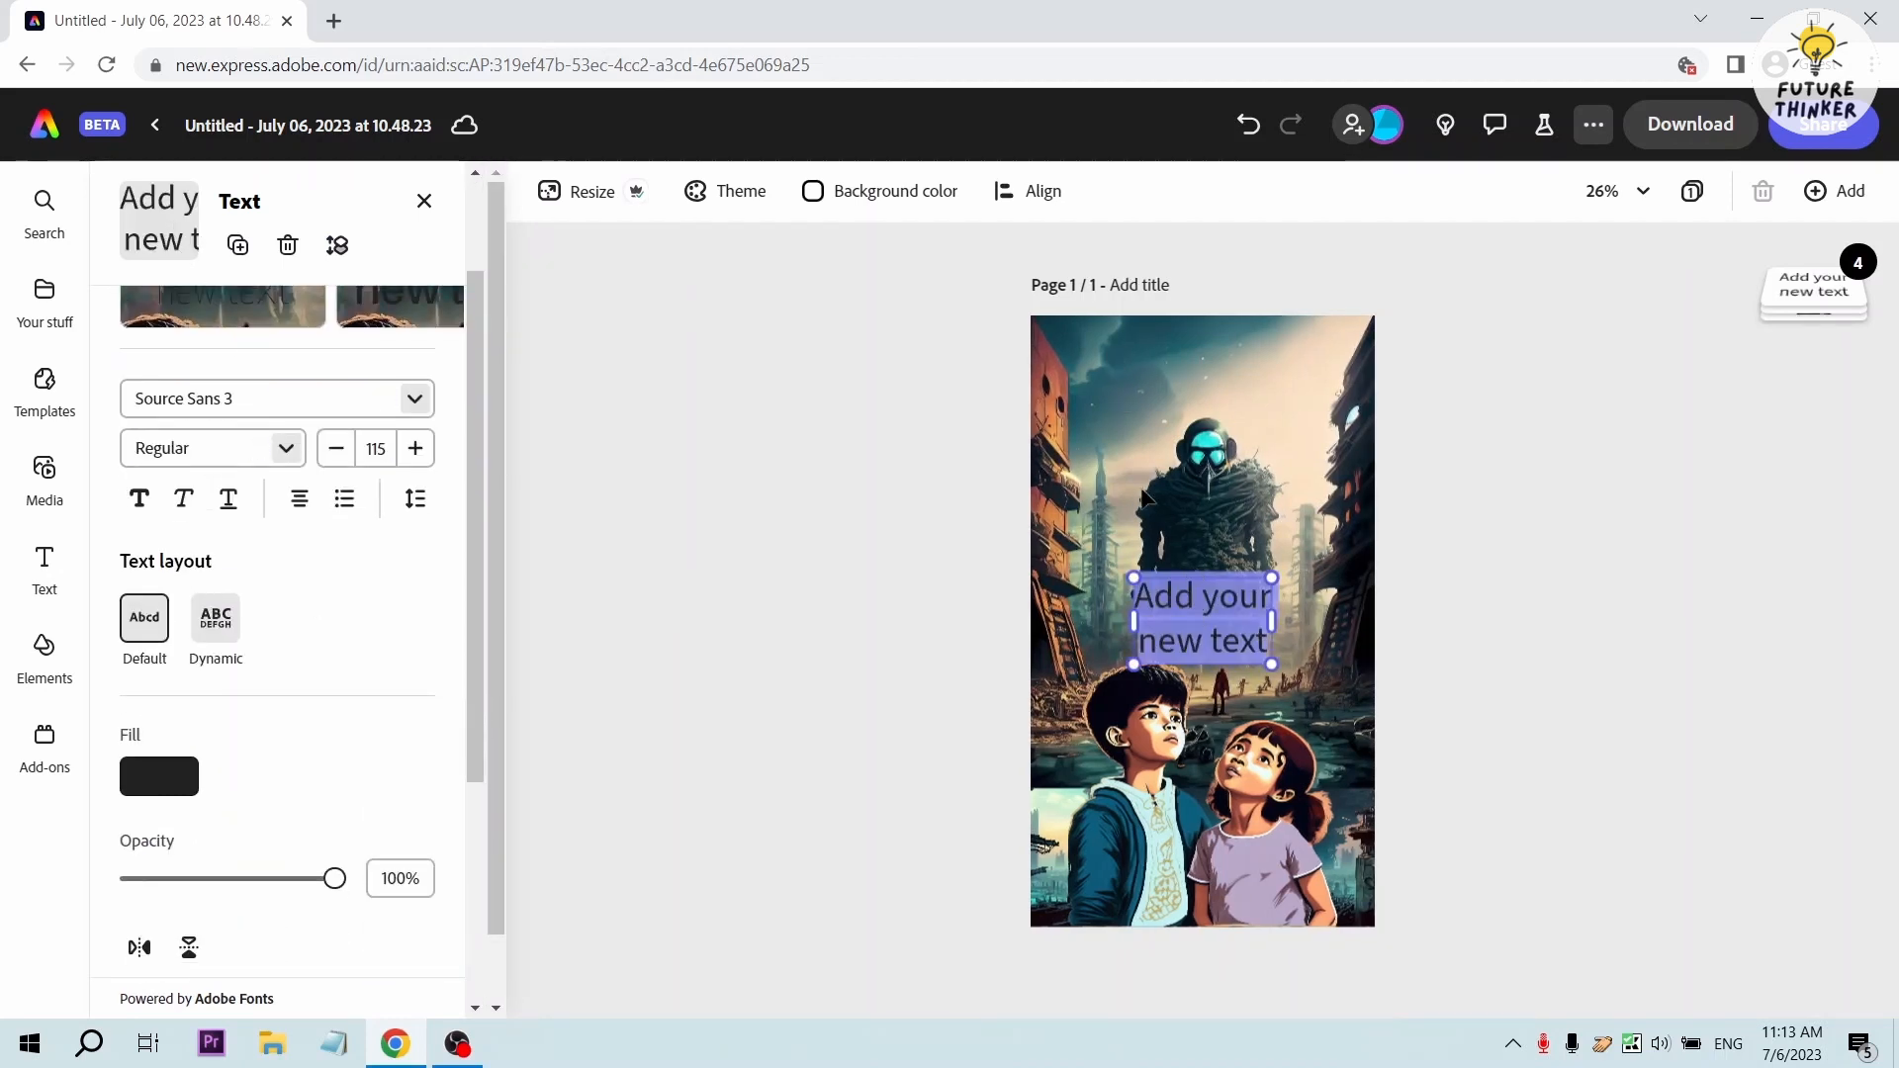
drag(1207, 603, 1238, 339)
Replace the placeholder text with "ALL THAT IS LEFT IS CHAOS" in capital letters
triple_click(1204, 371)
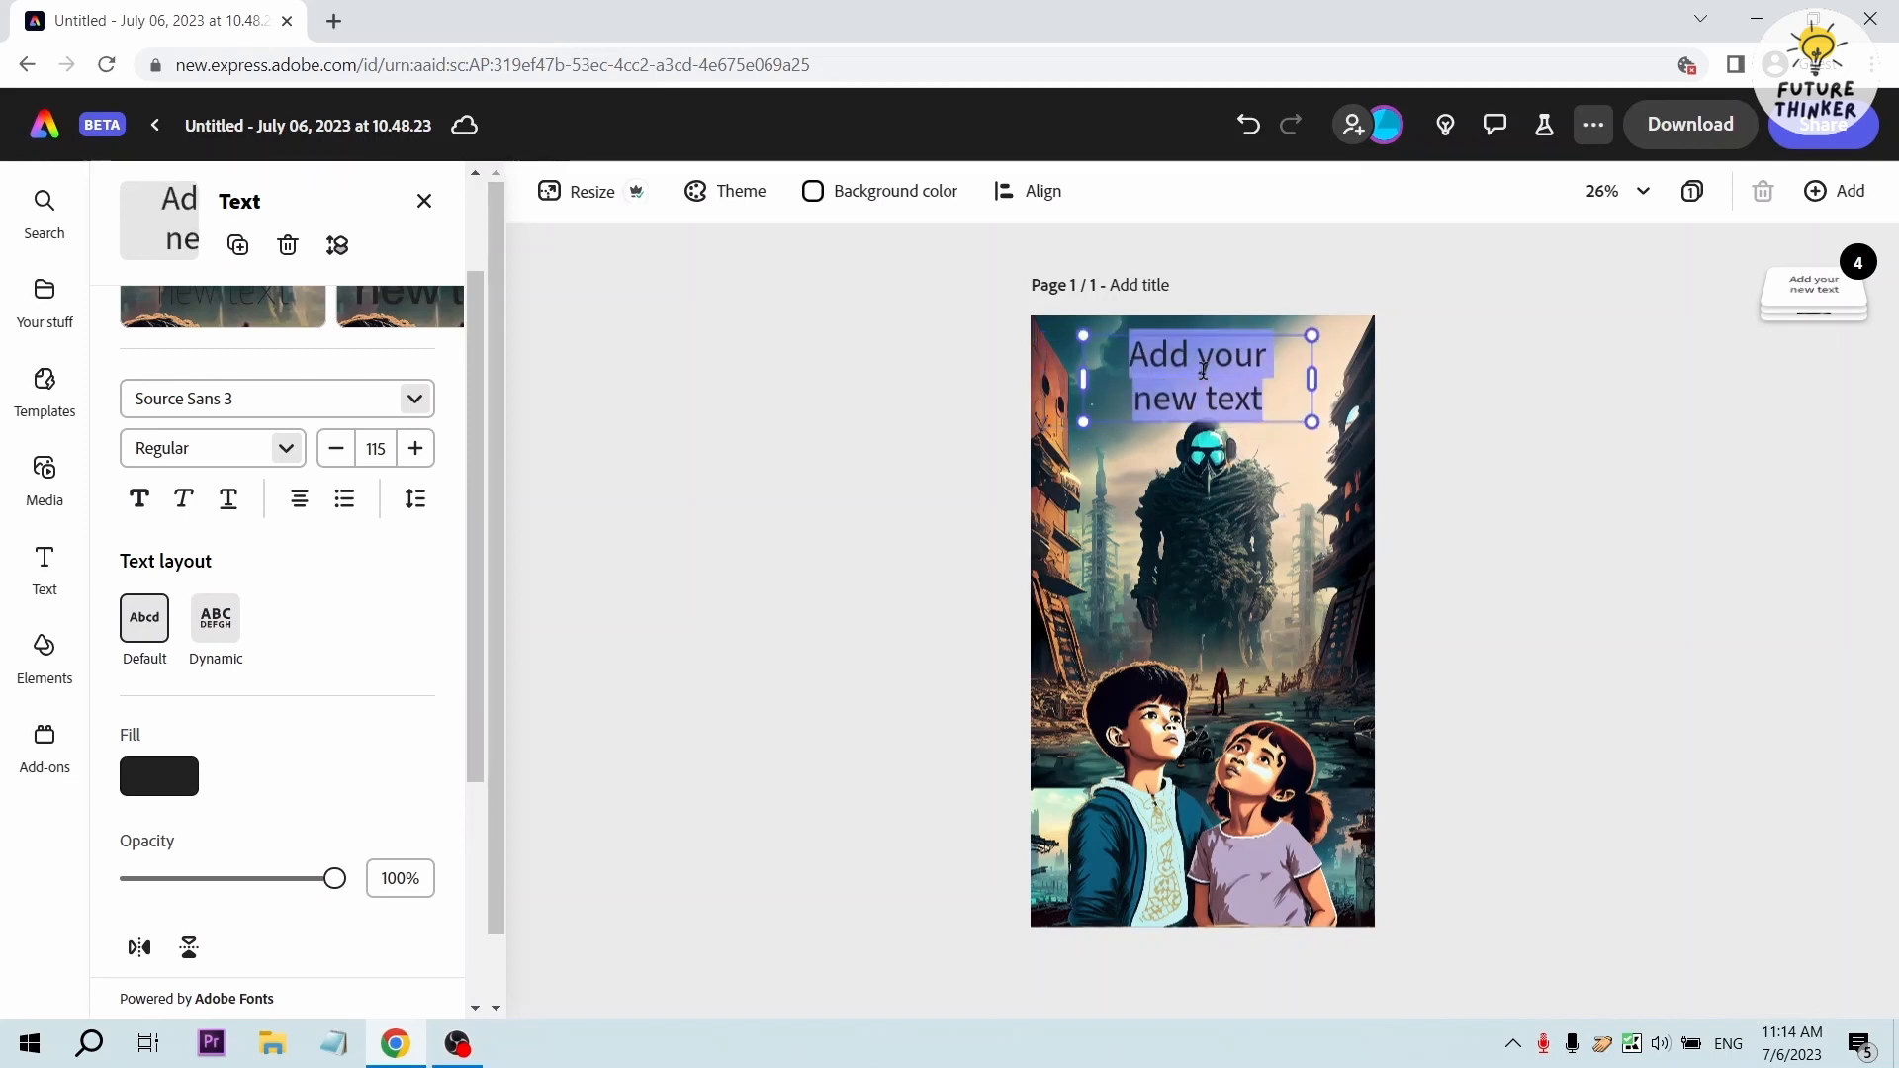
key(ctrl+v)
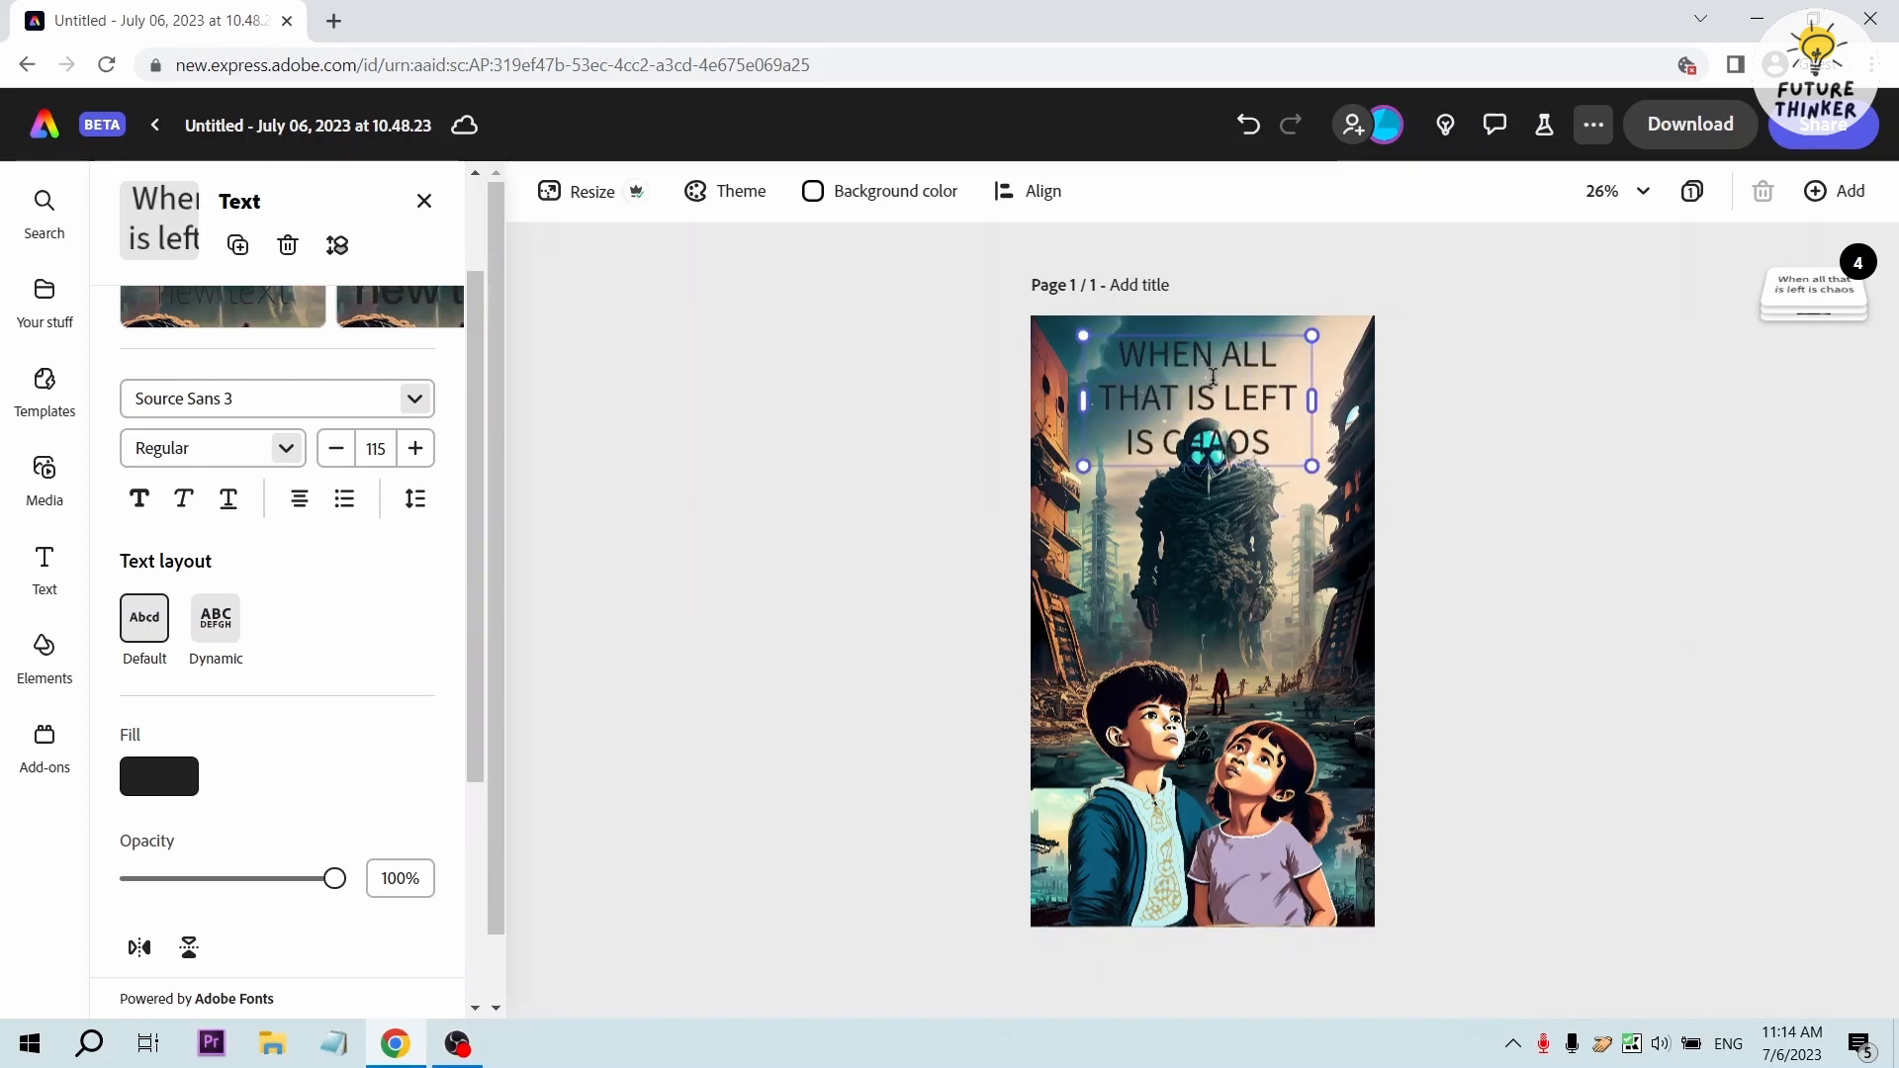
double_click(1222, 357)
key(BackSpace)
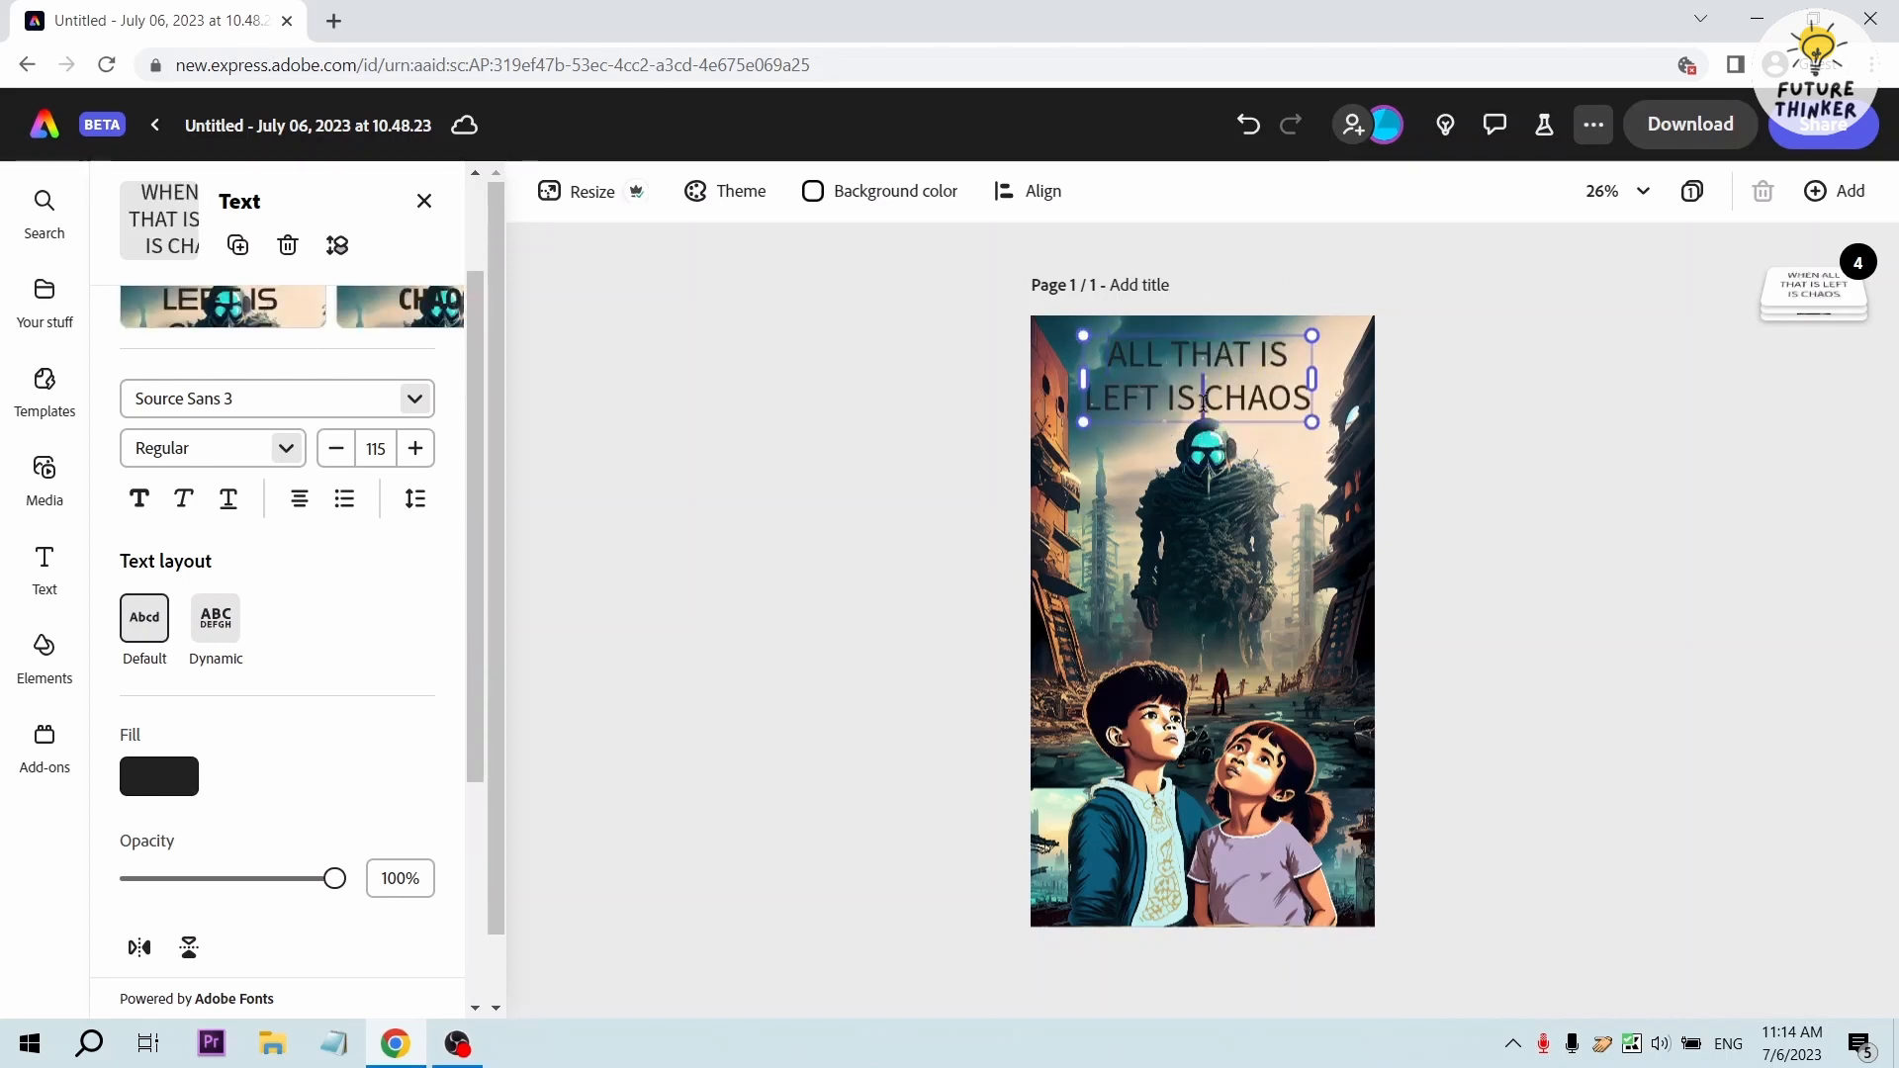
Apply the recommended distressed serif font Genkaimincho to the whole title text
key(ctrl+a)
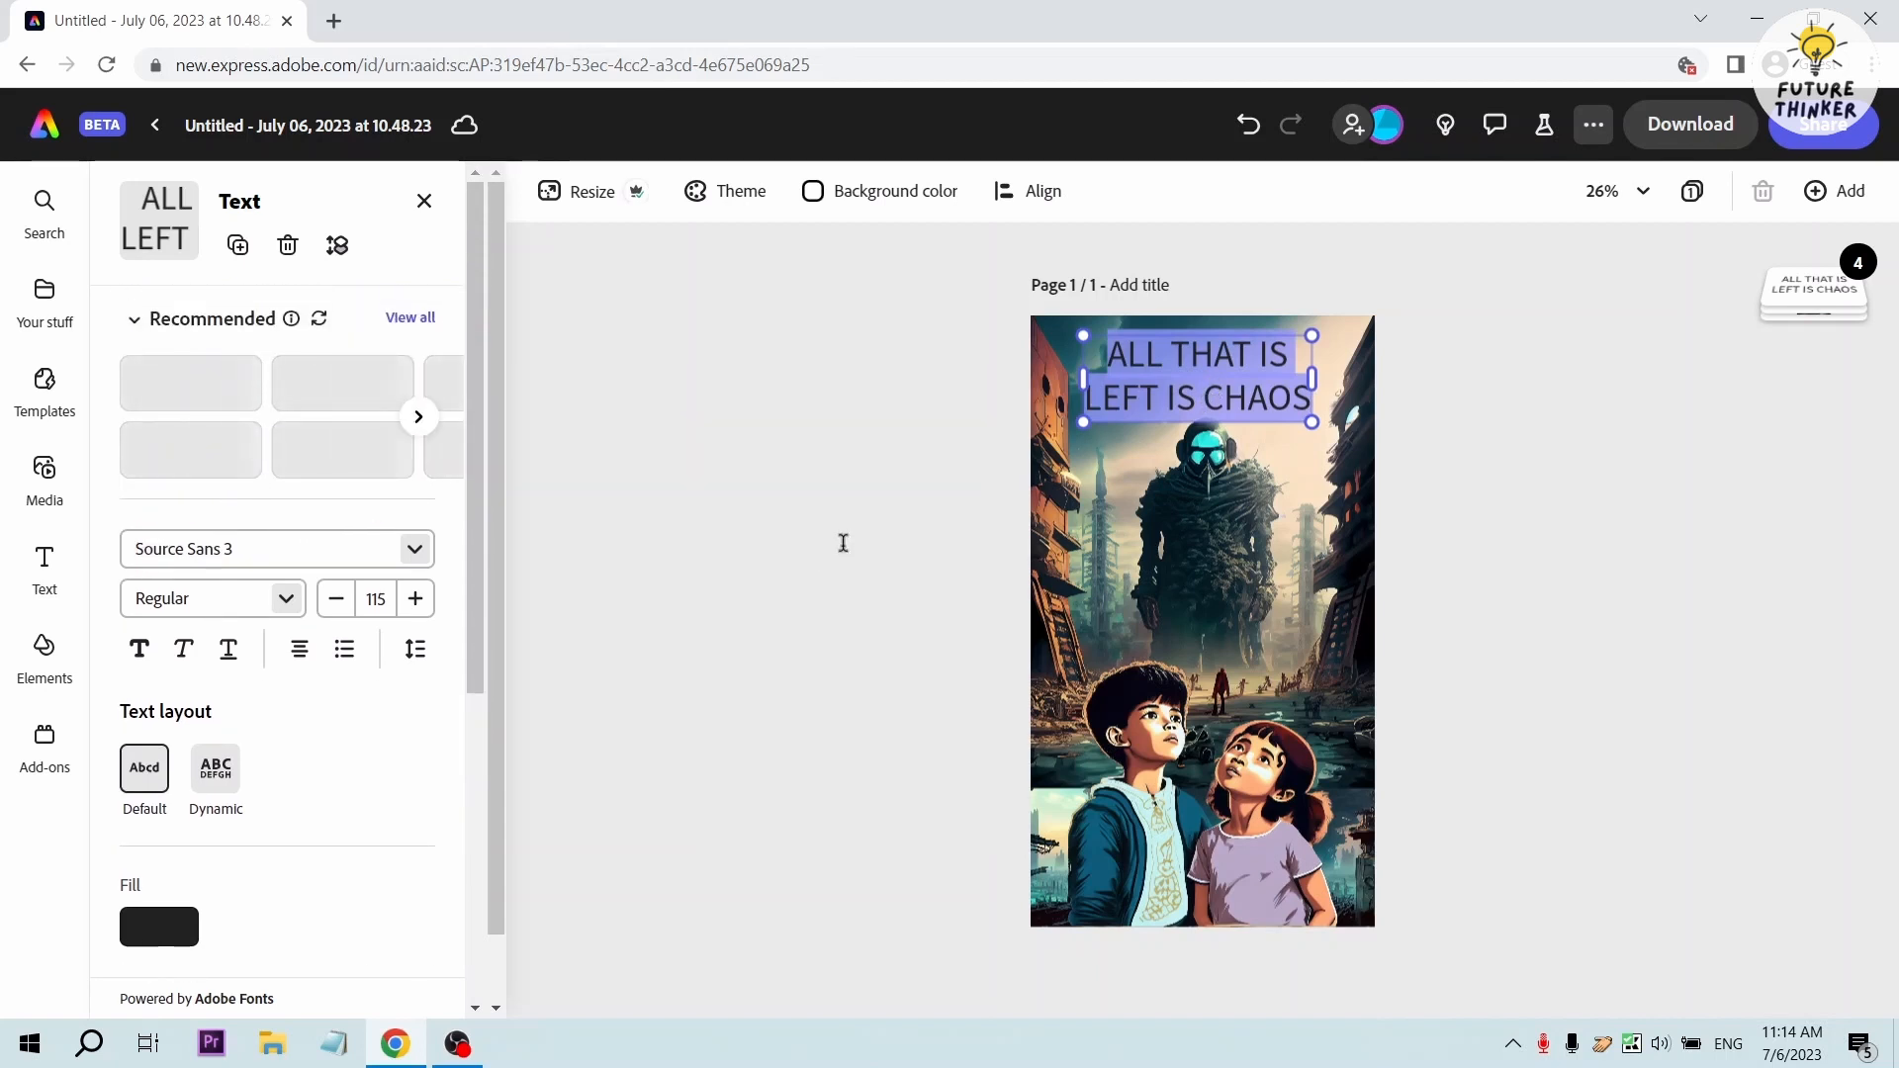
click(414, 550)
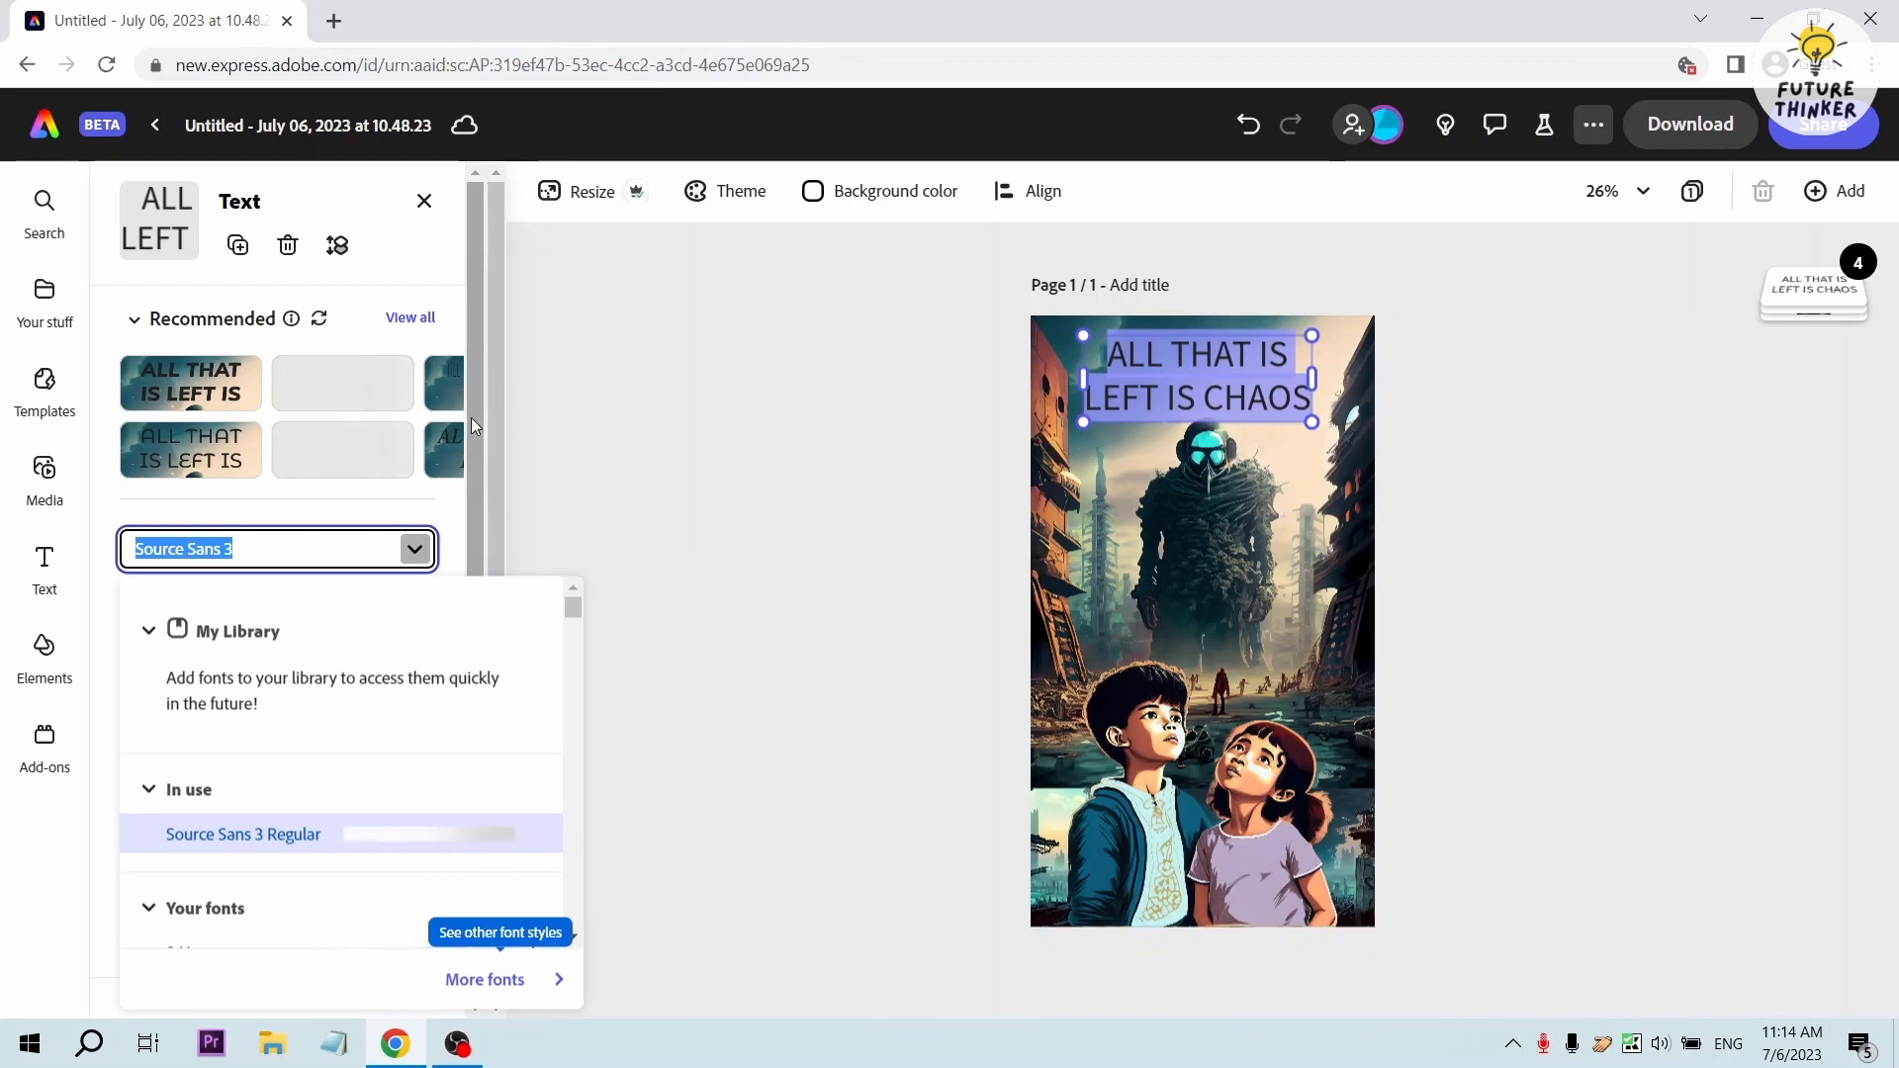
click(410, 318)
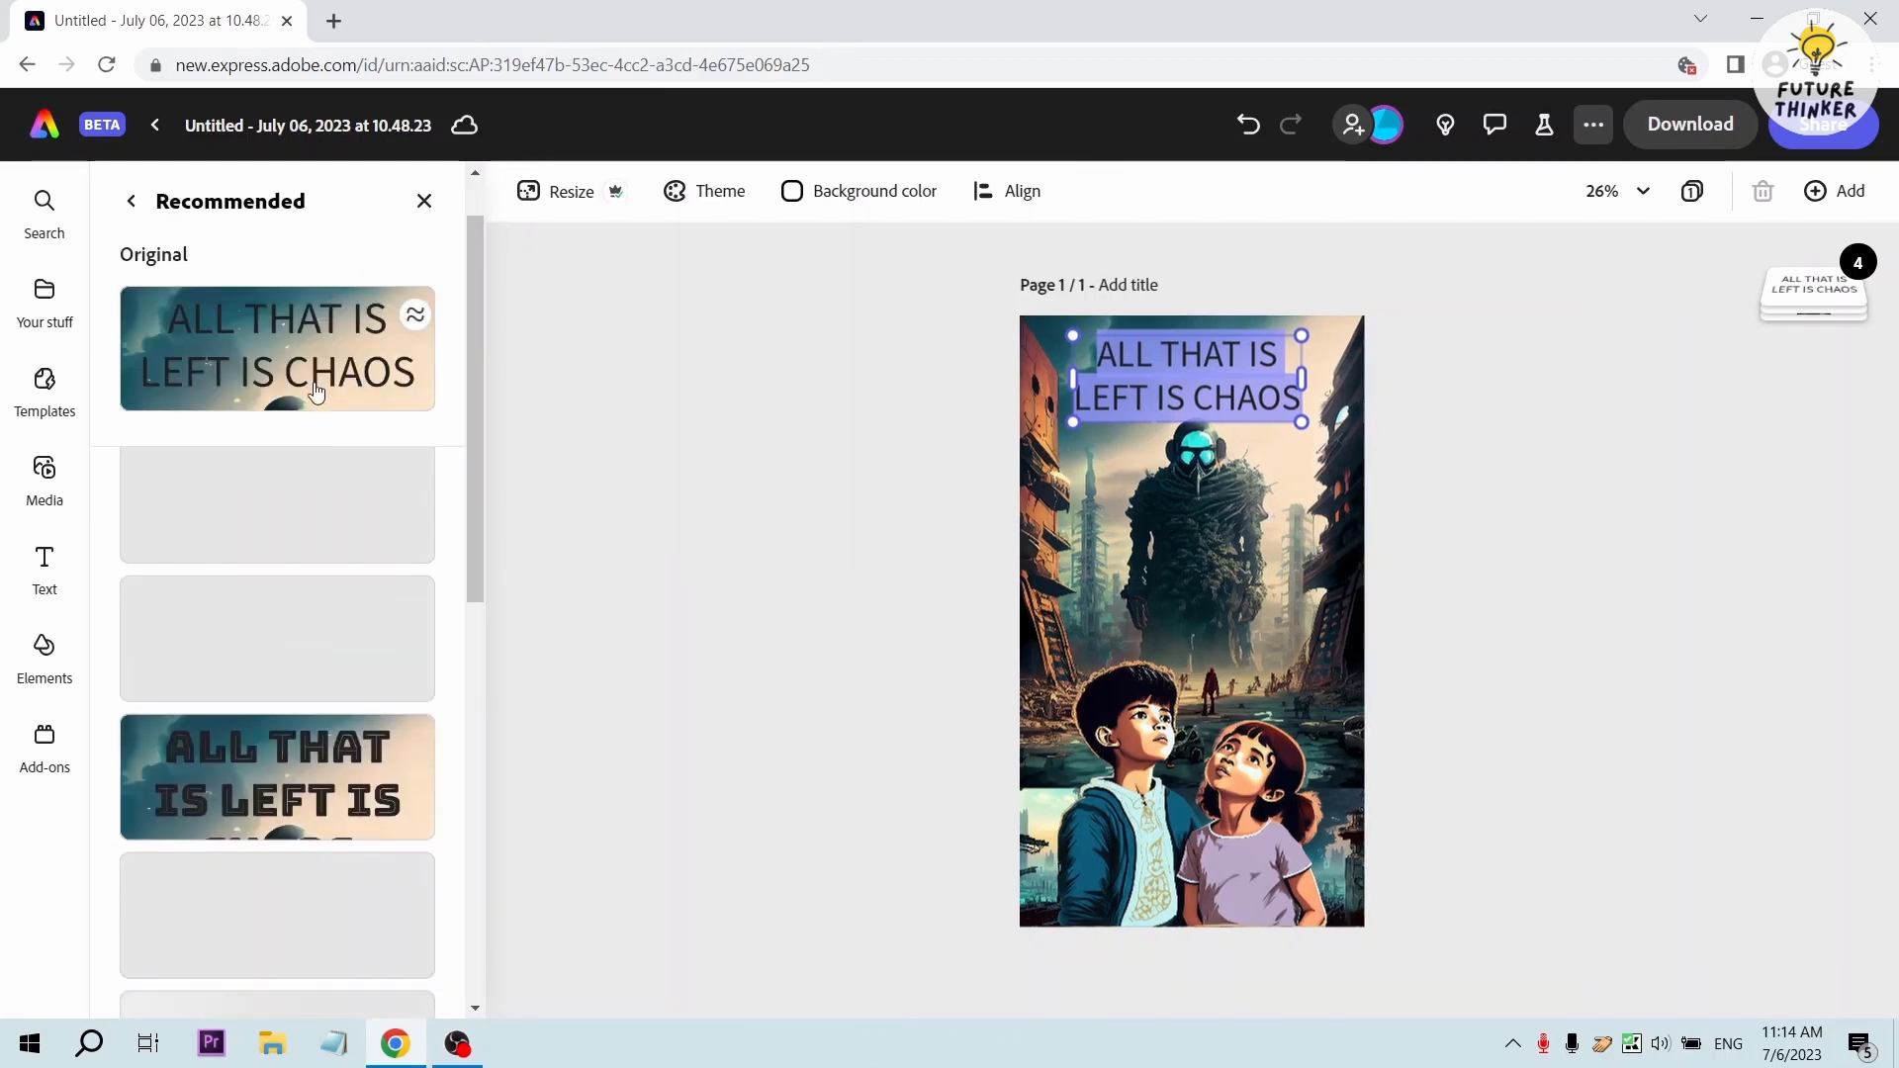
scroll(341, 593, down, 2)
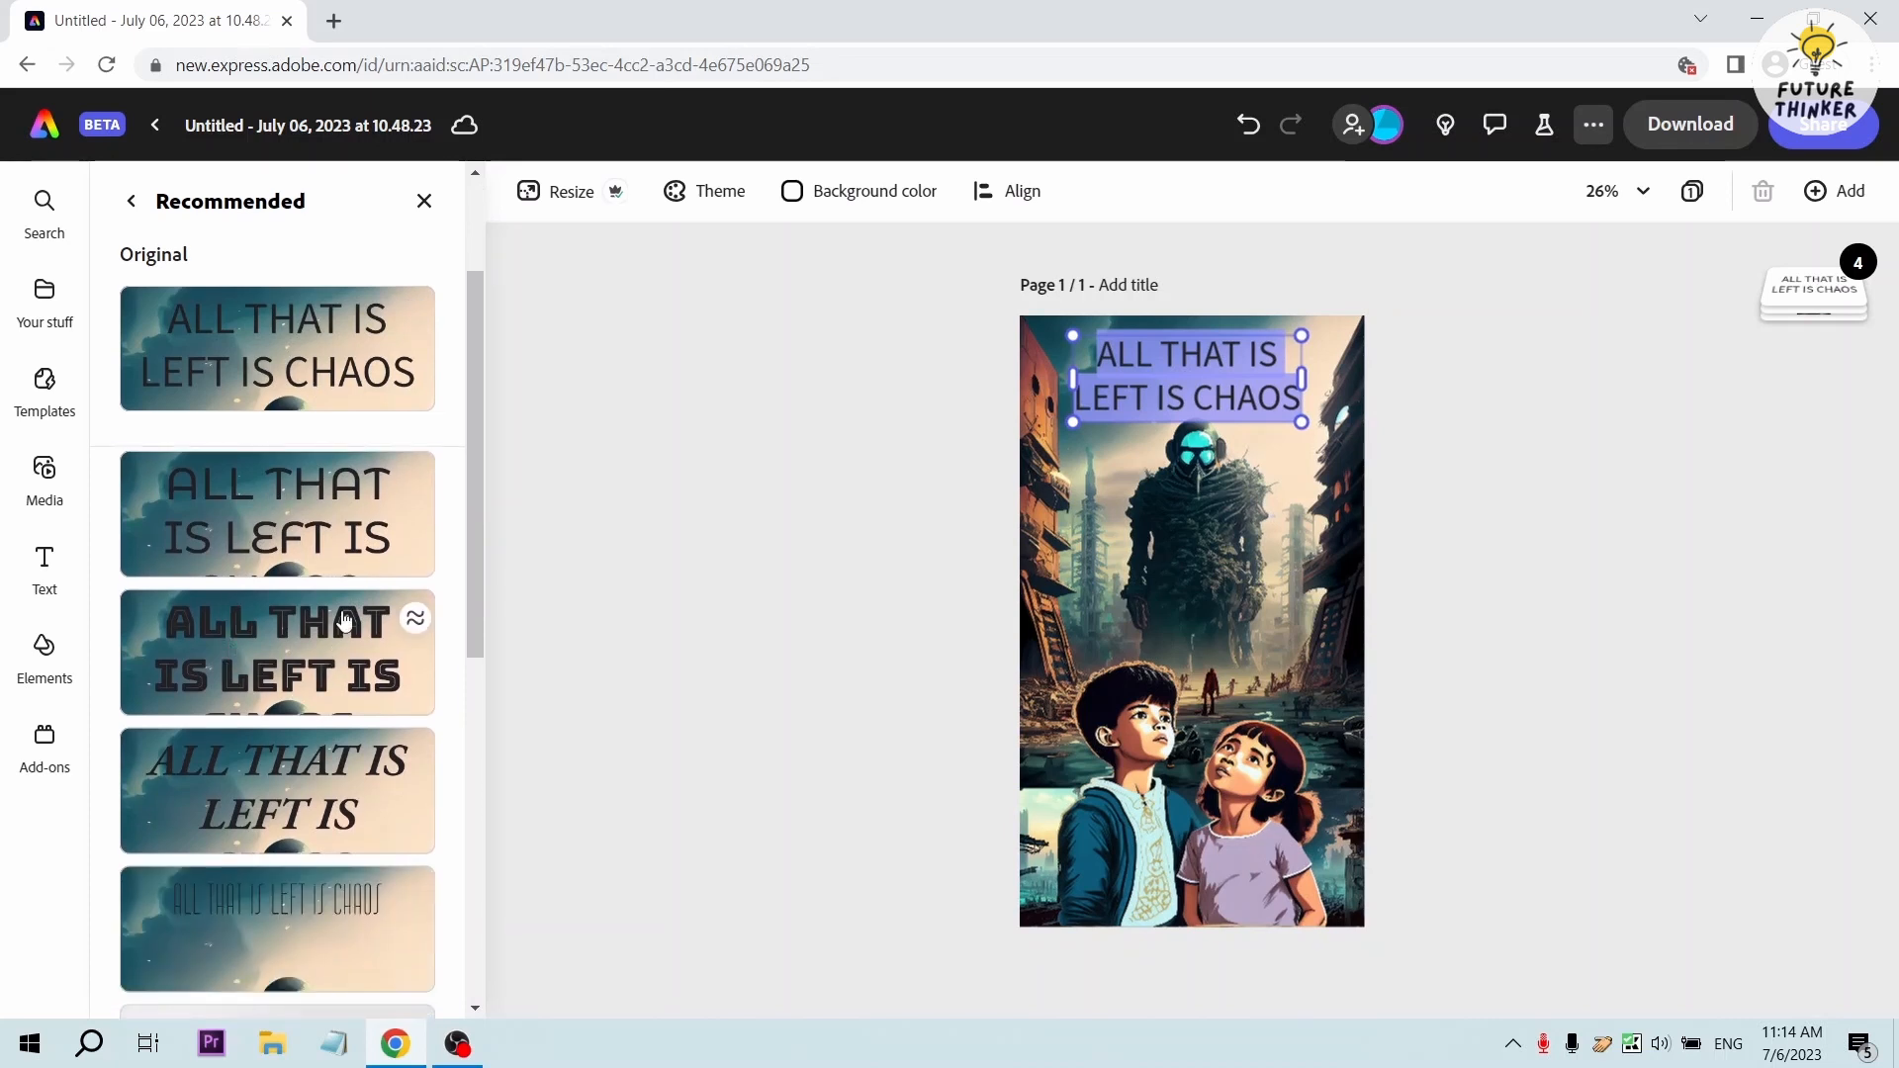
scroll(286, 760, down, 5)
click(286, 760)
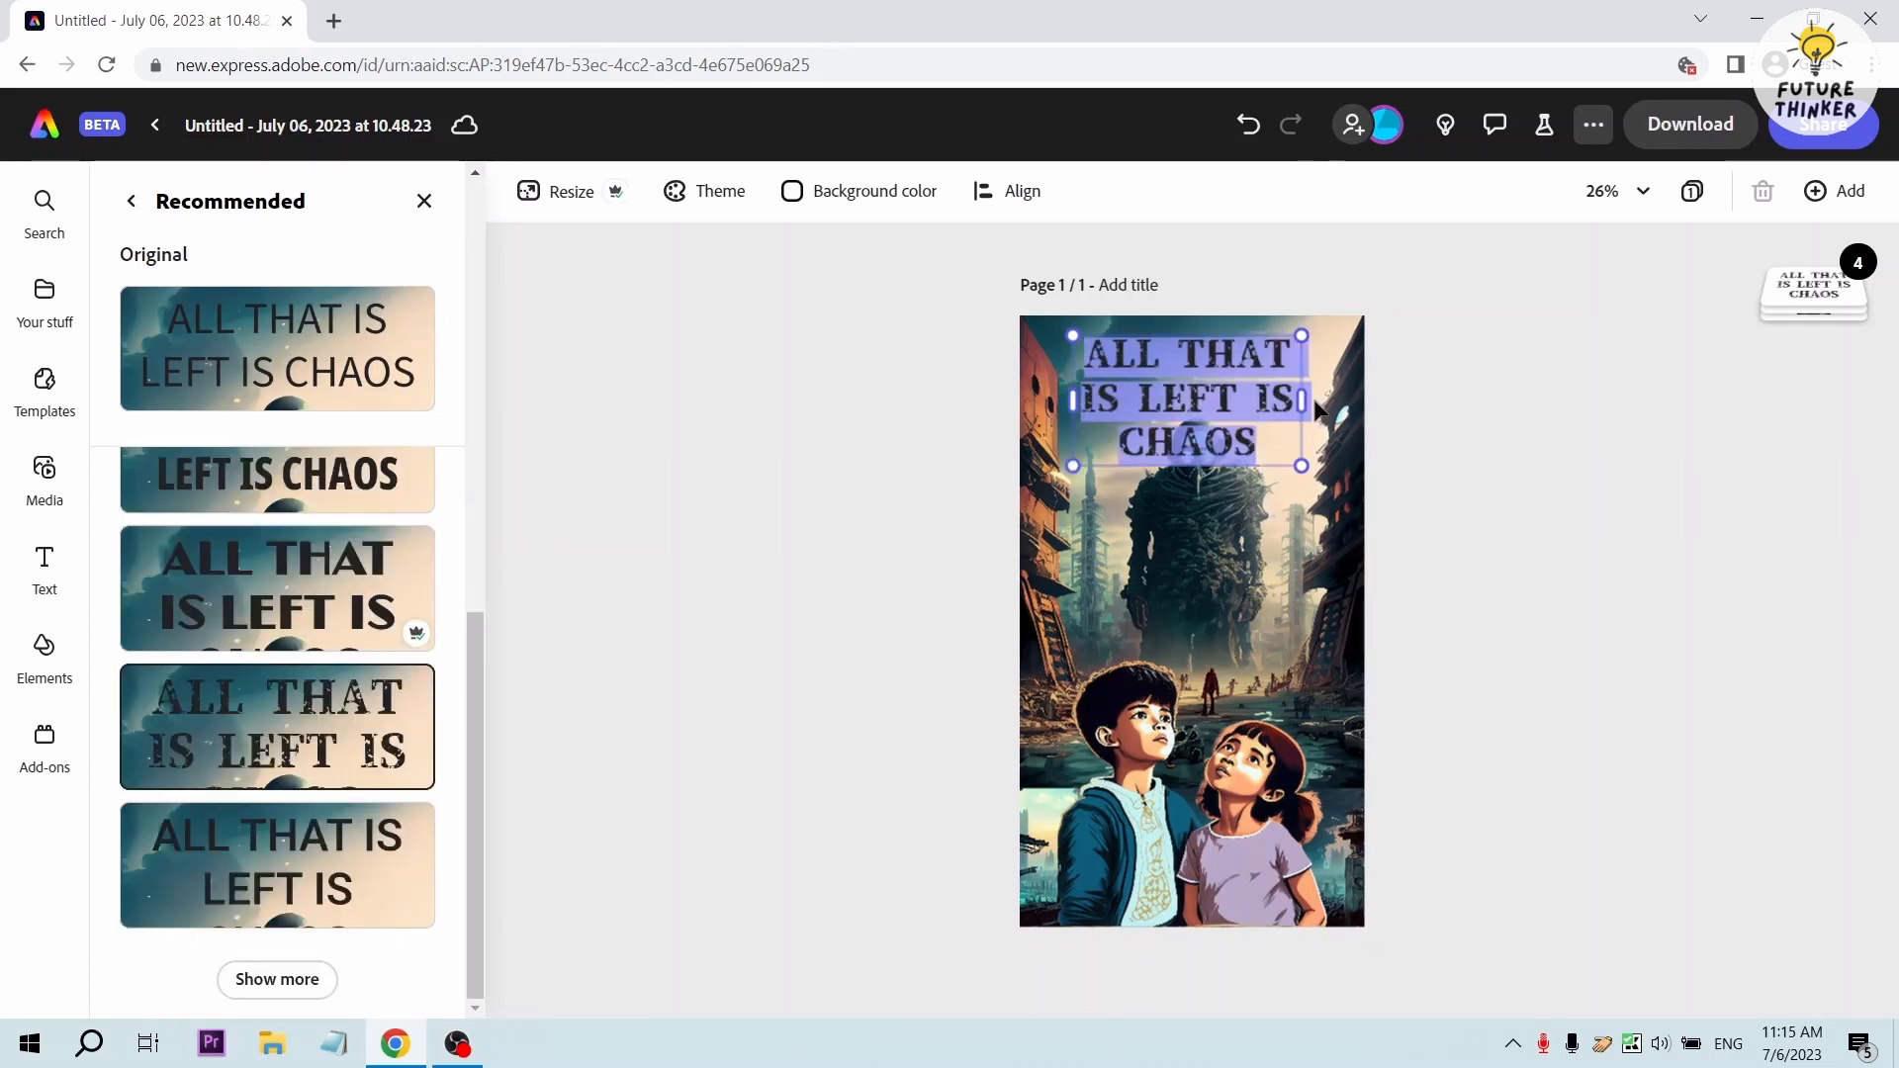
Widen the title's text box on both sides so that "ALL THAT IS" fits on the first line
click(1259, 403)
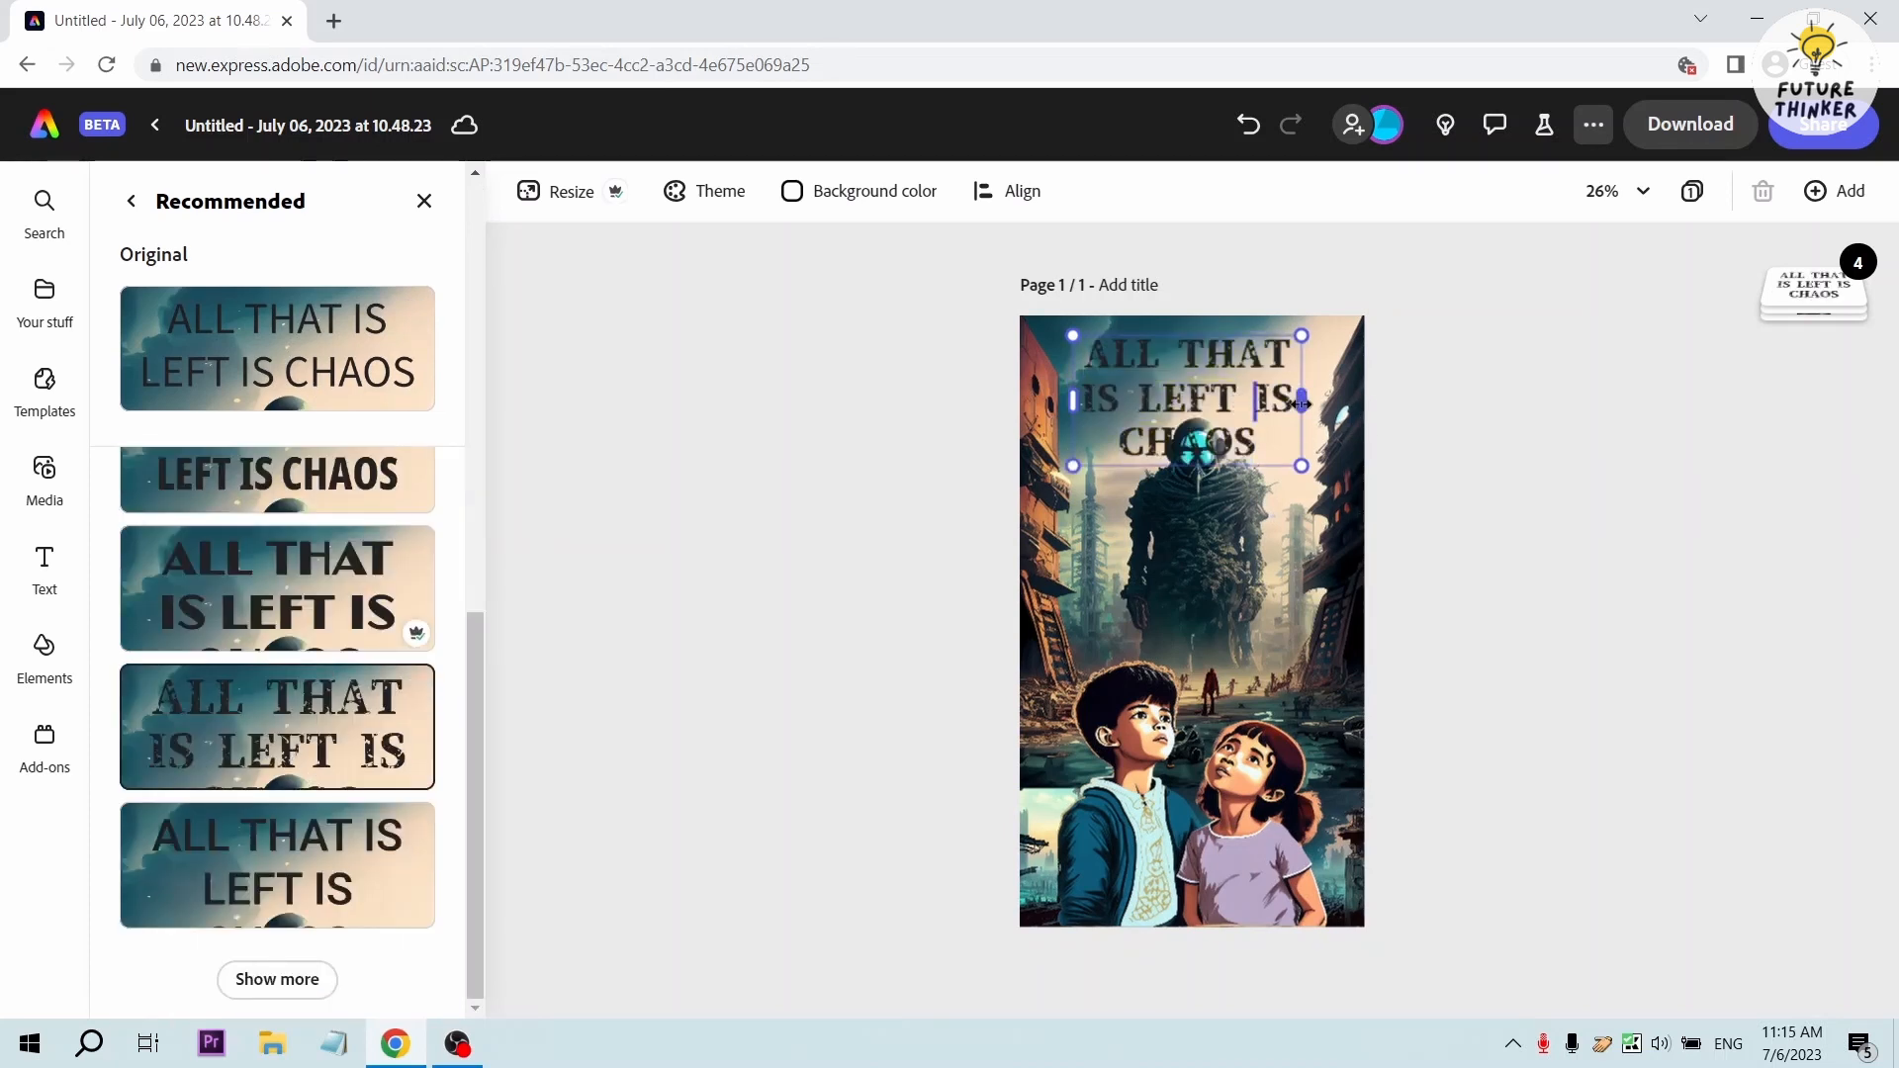
drag(1301, 404, 1327, 403)
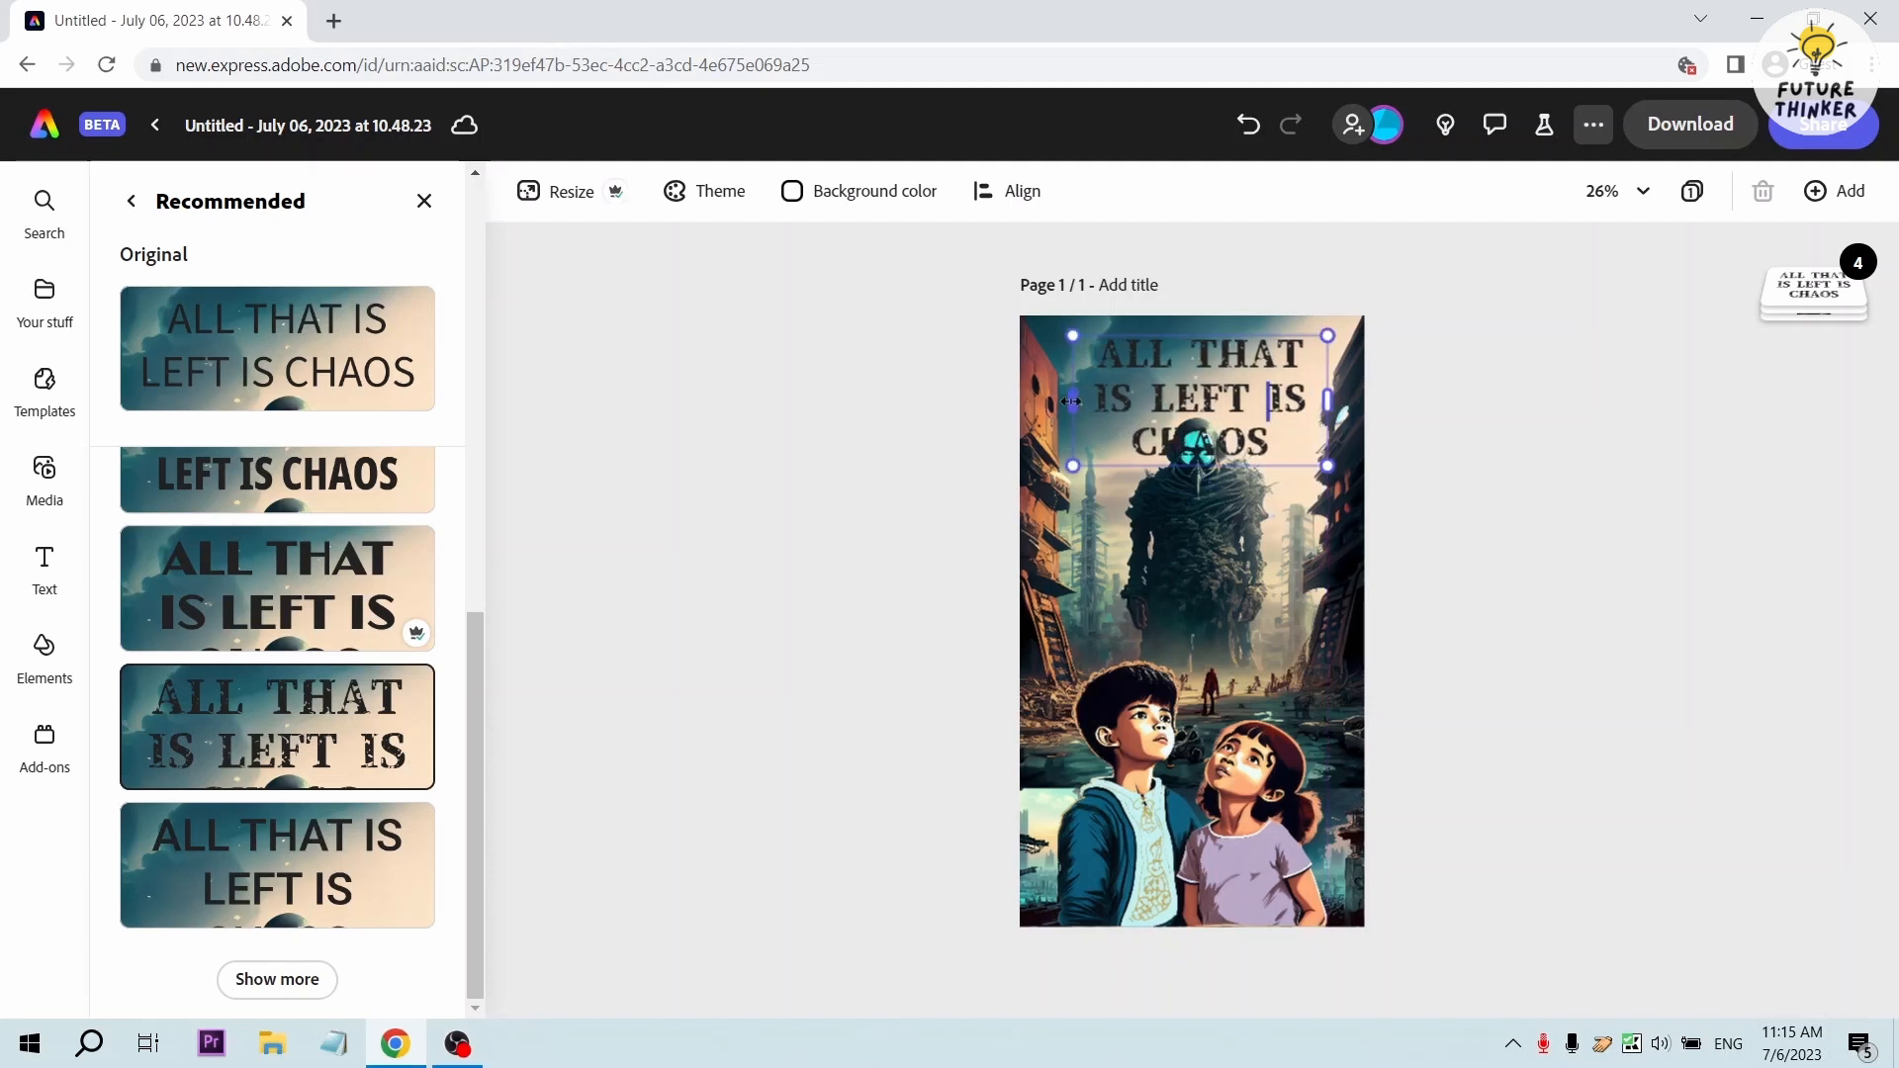
drag(1072, 401, 1057, 400)
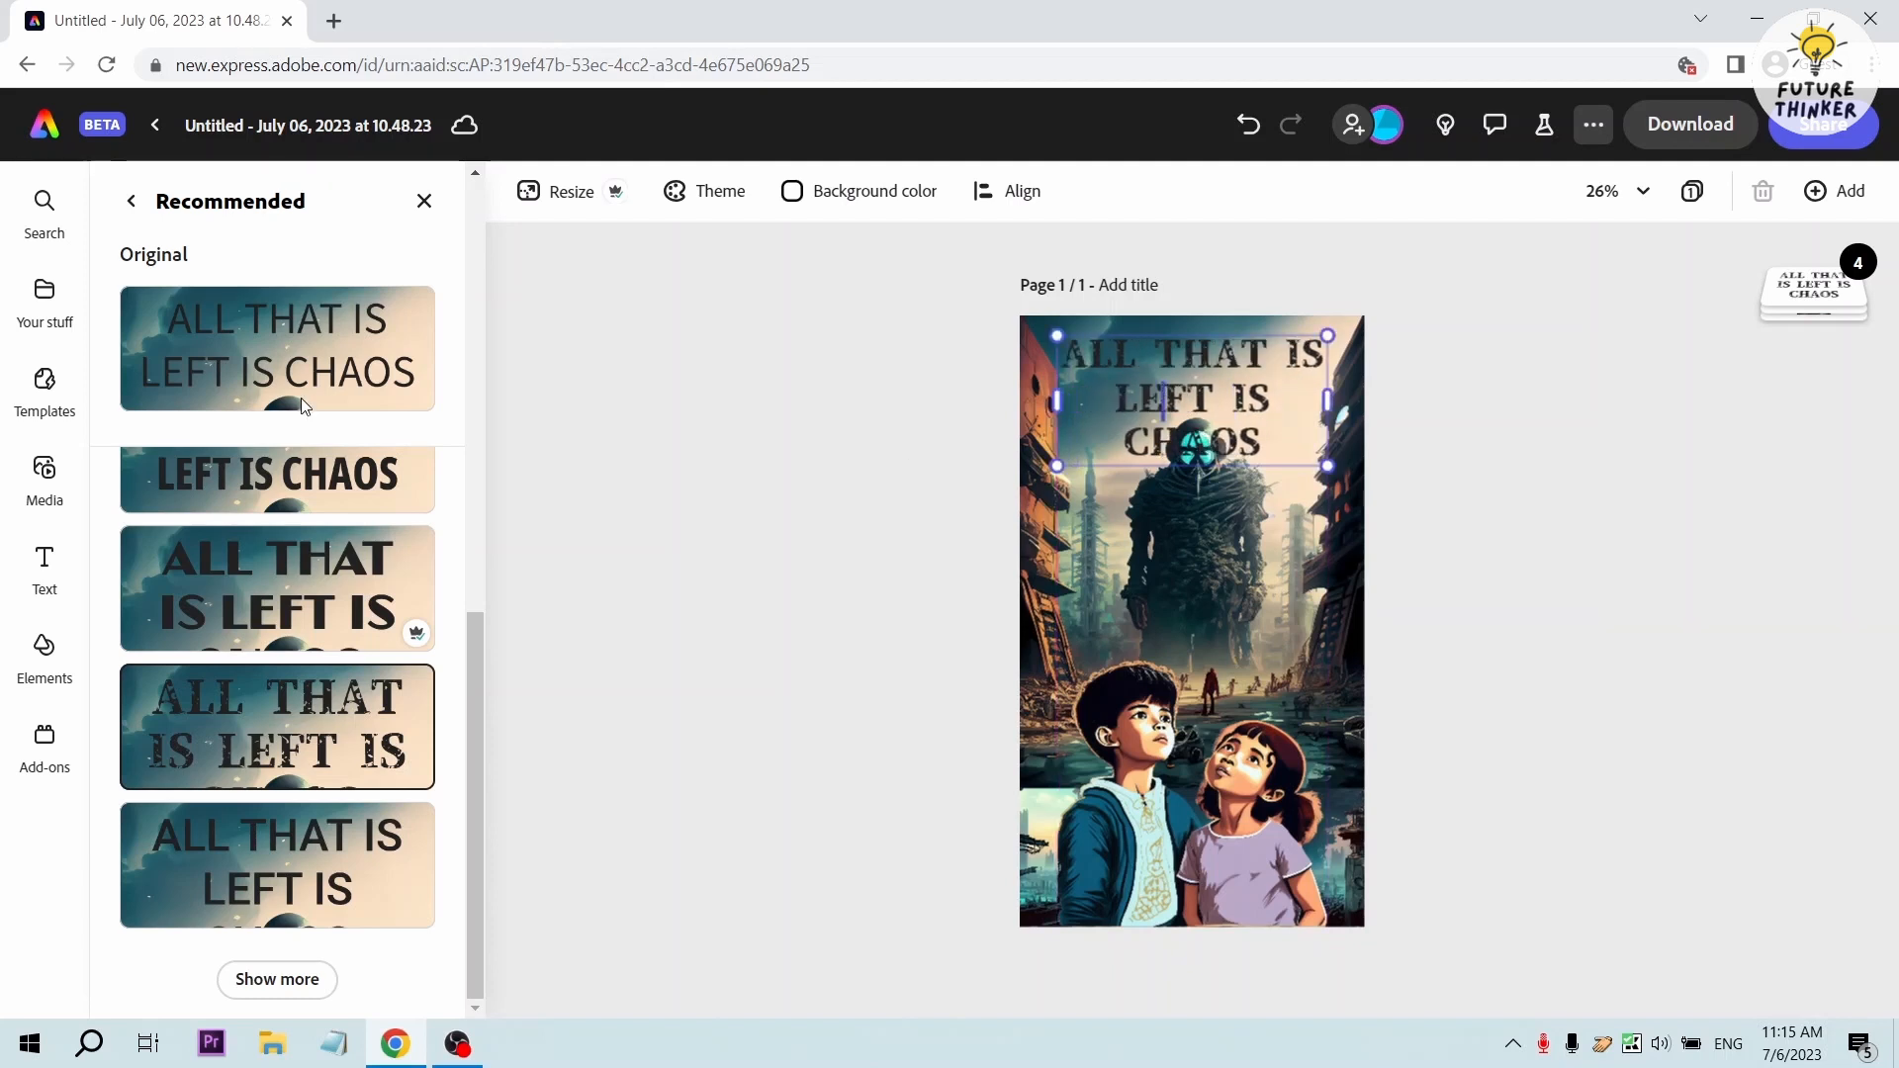
Change the title text's fill colour to white
click(131, 200)
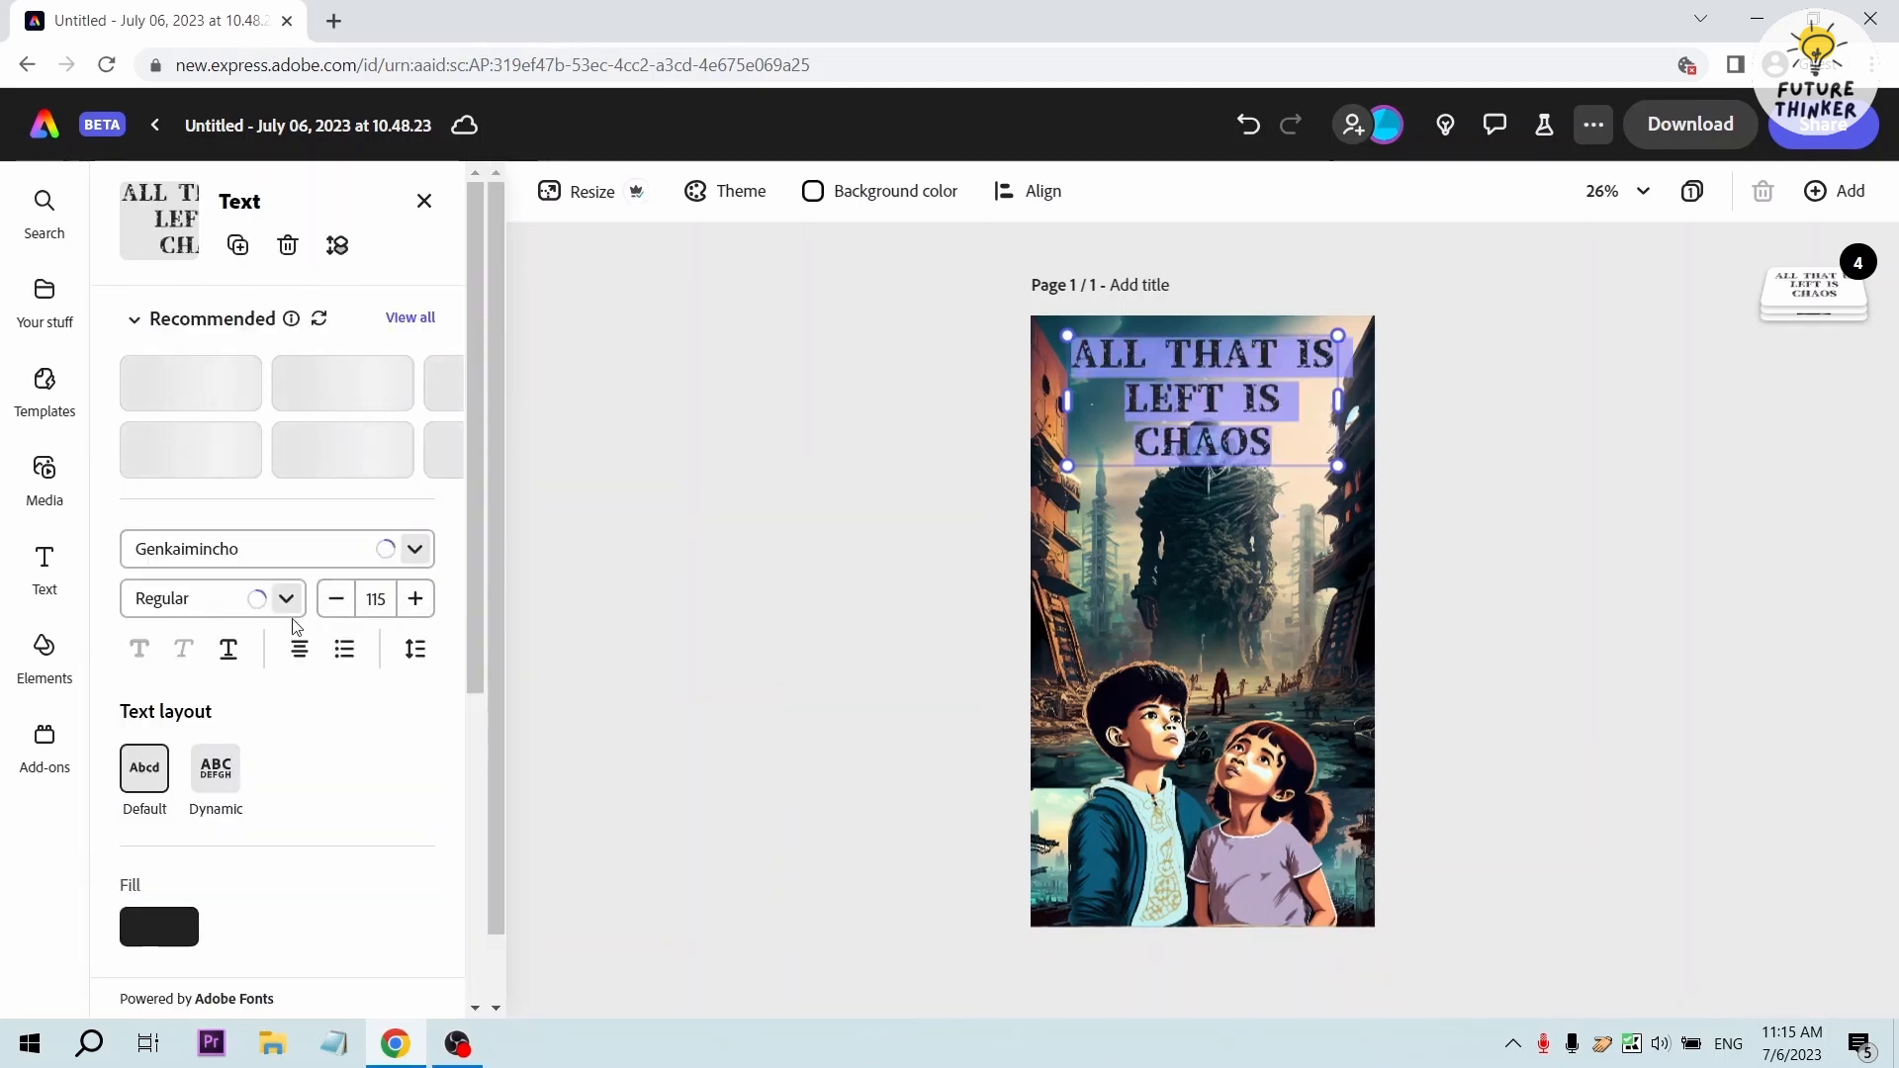
click(286, 599)
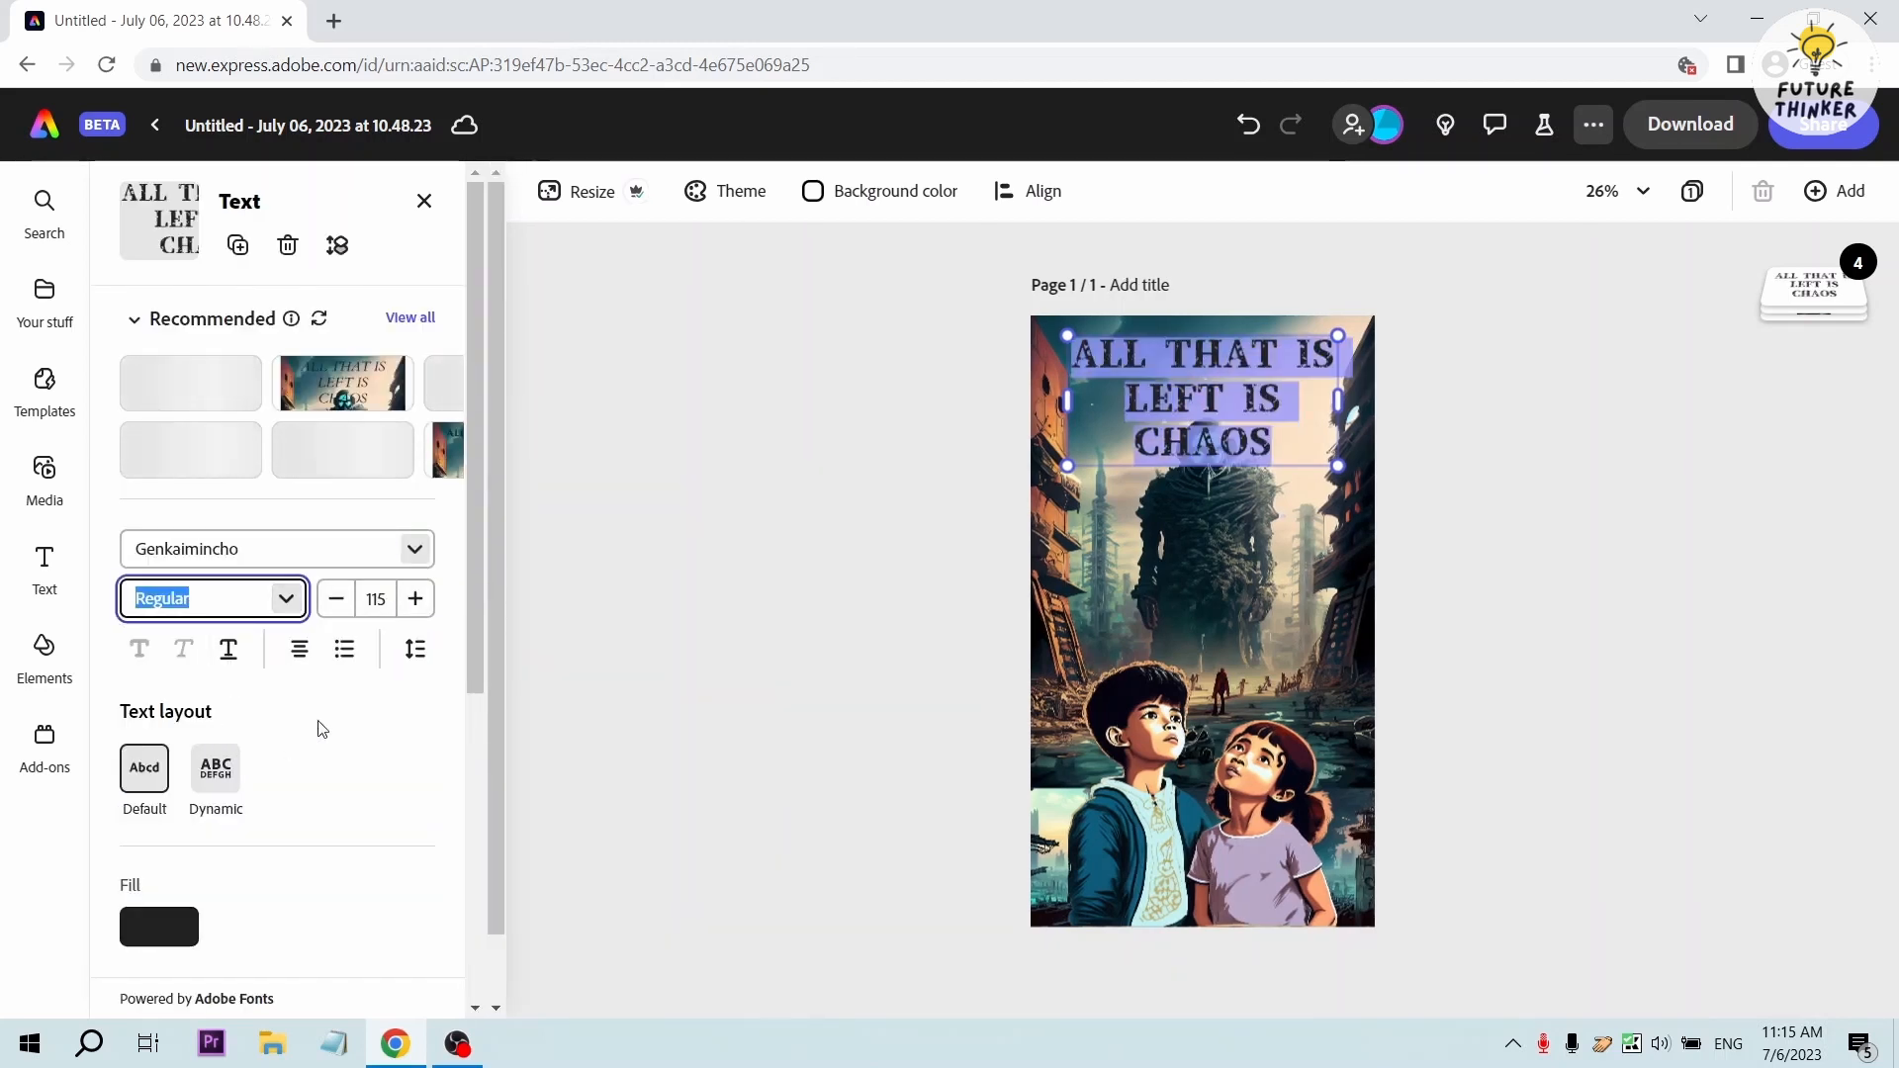
scroll(321, 729, down, 3)
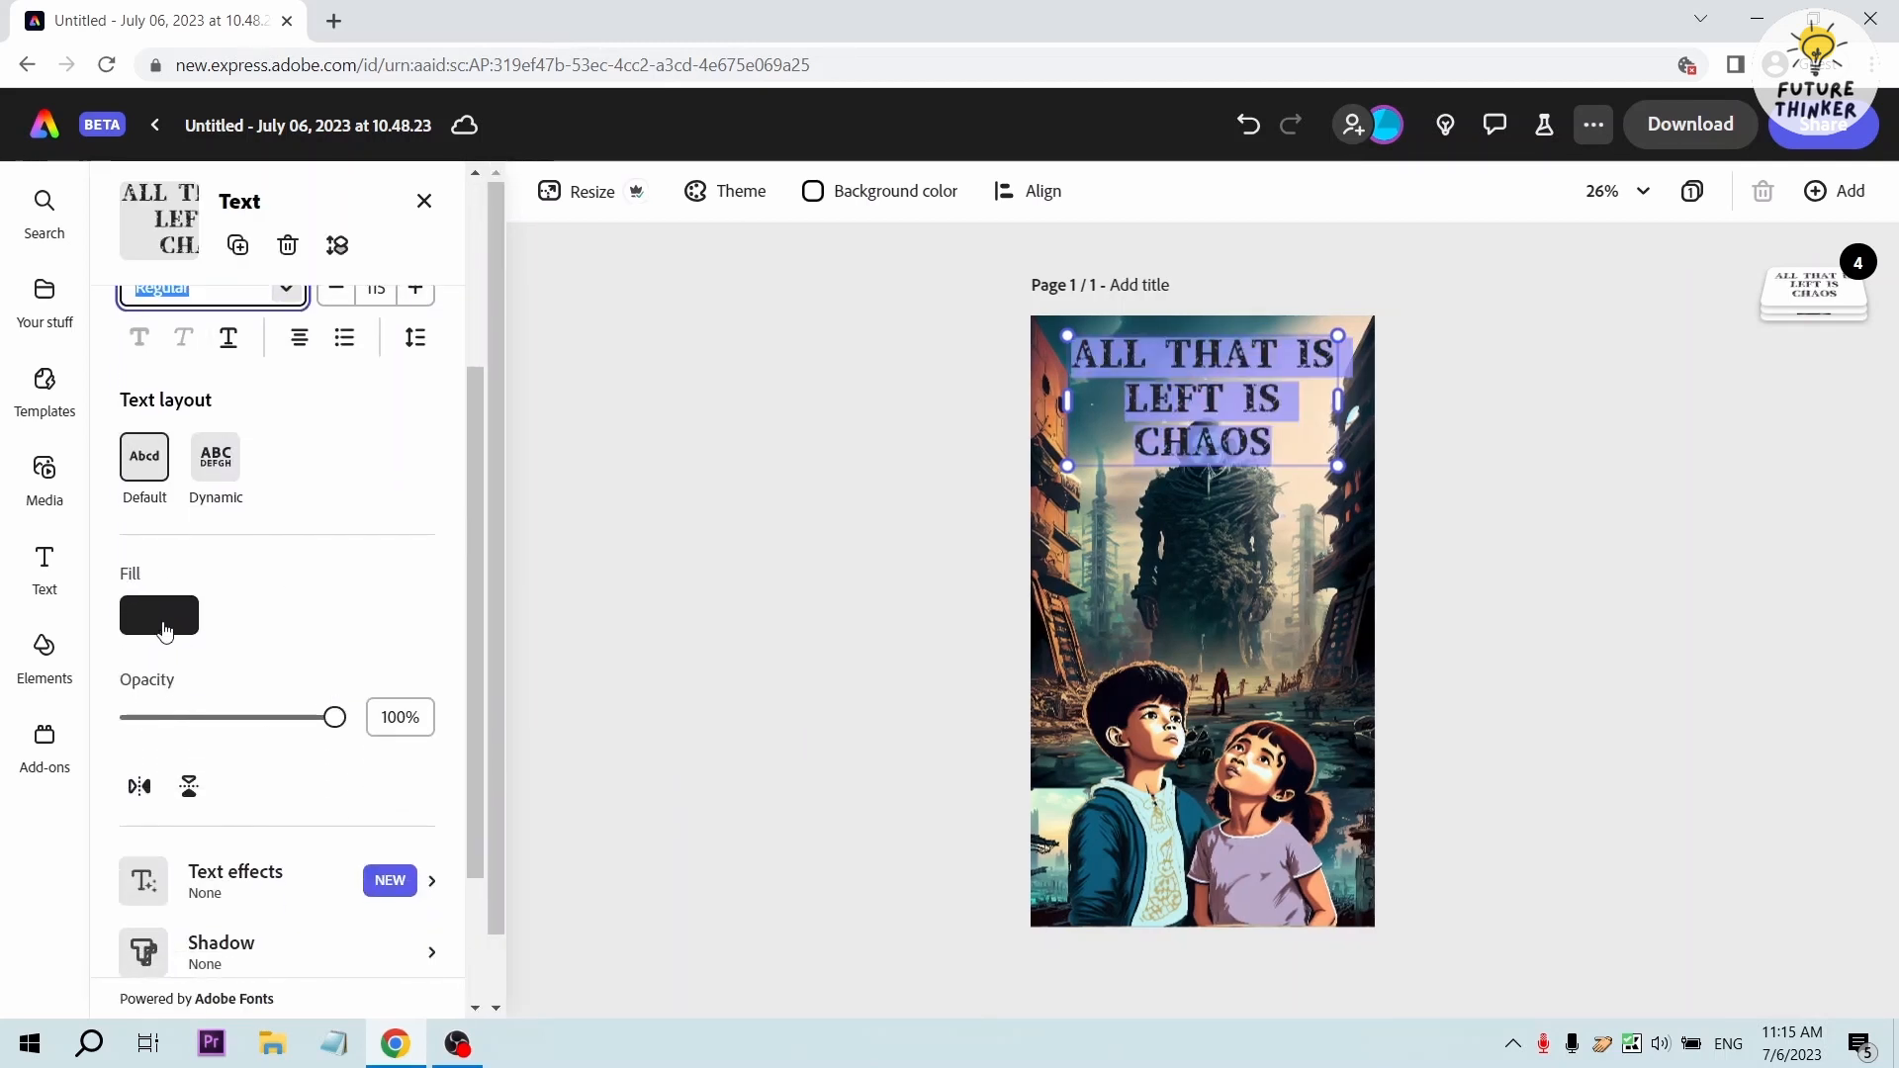
click(166, 628)
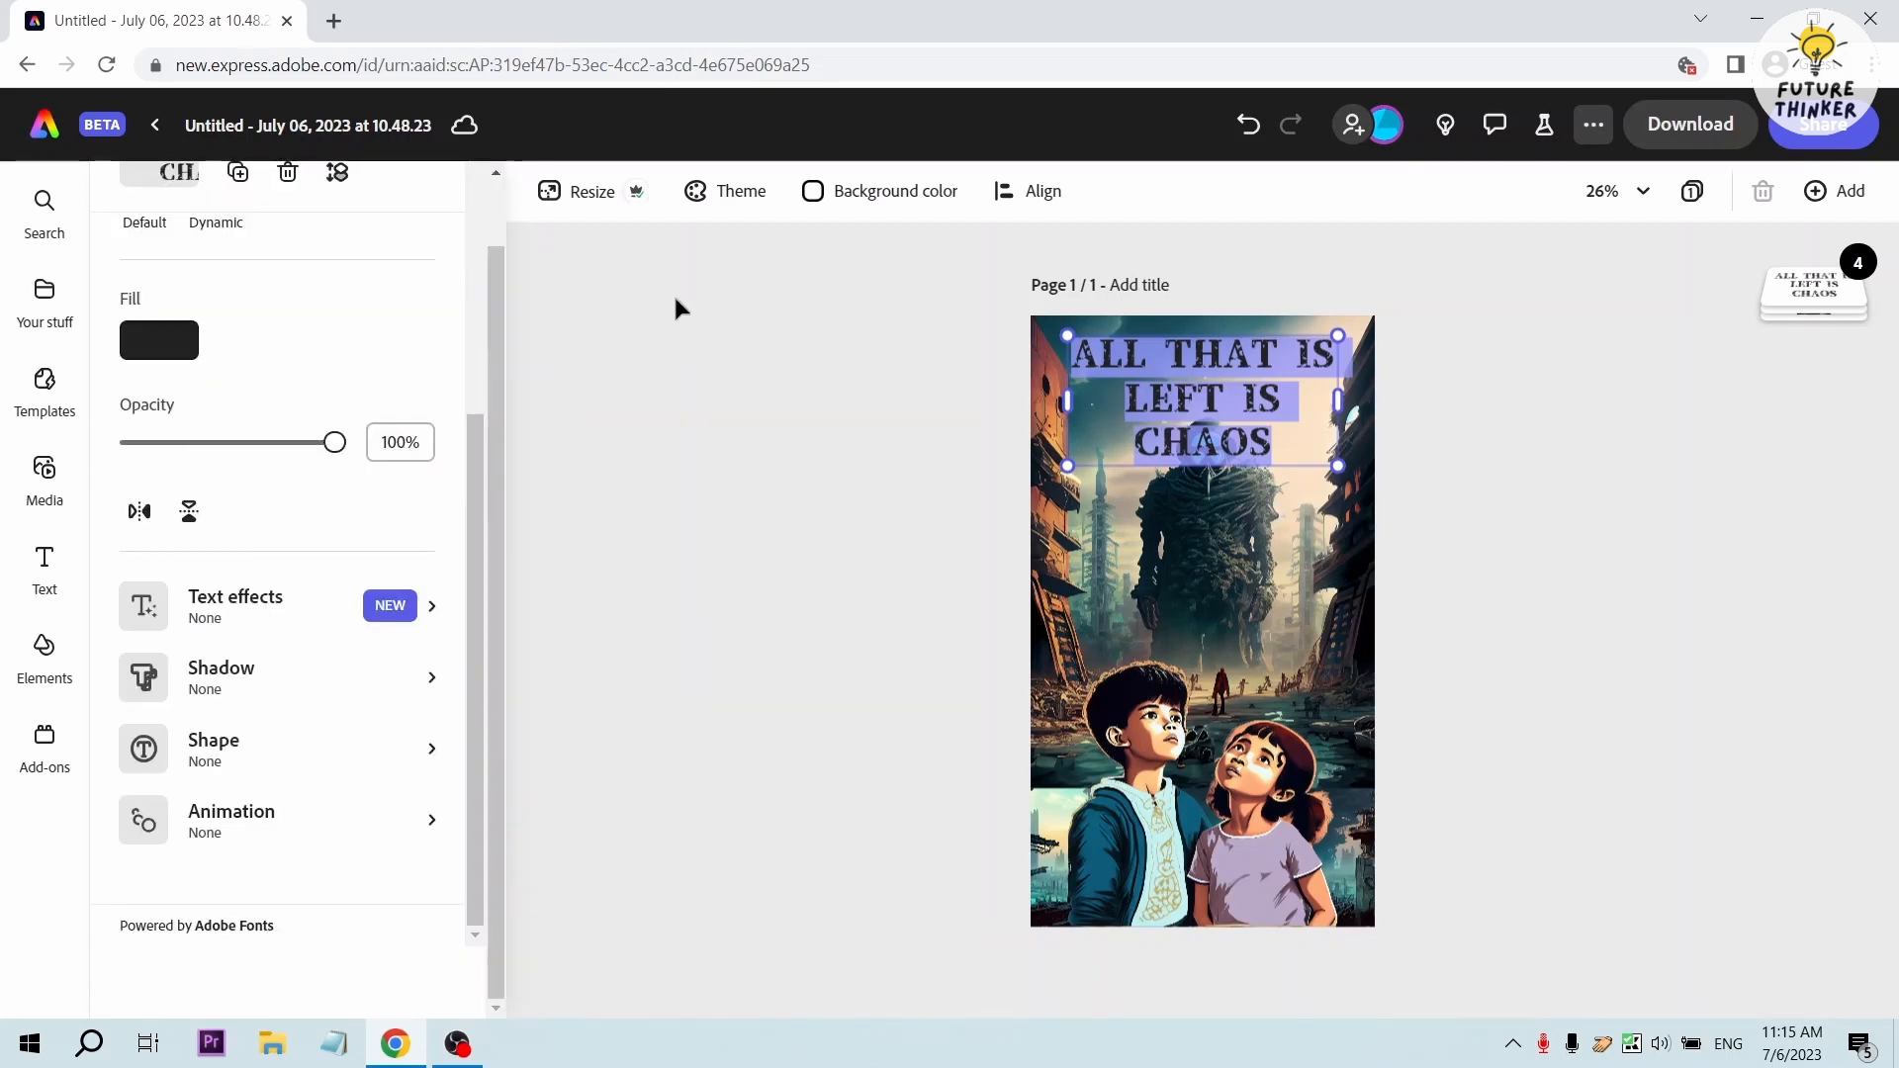
click(176, 338)
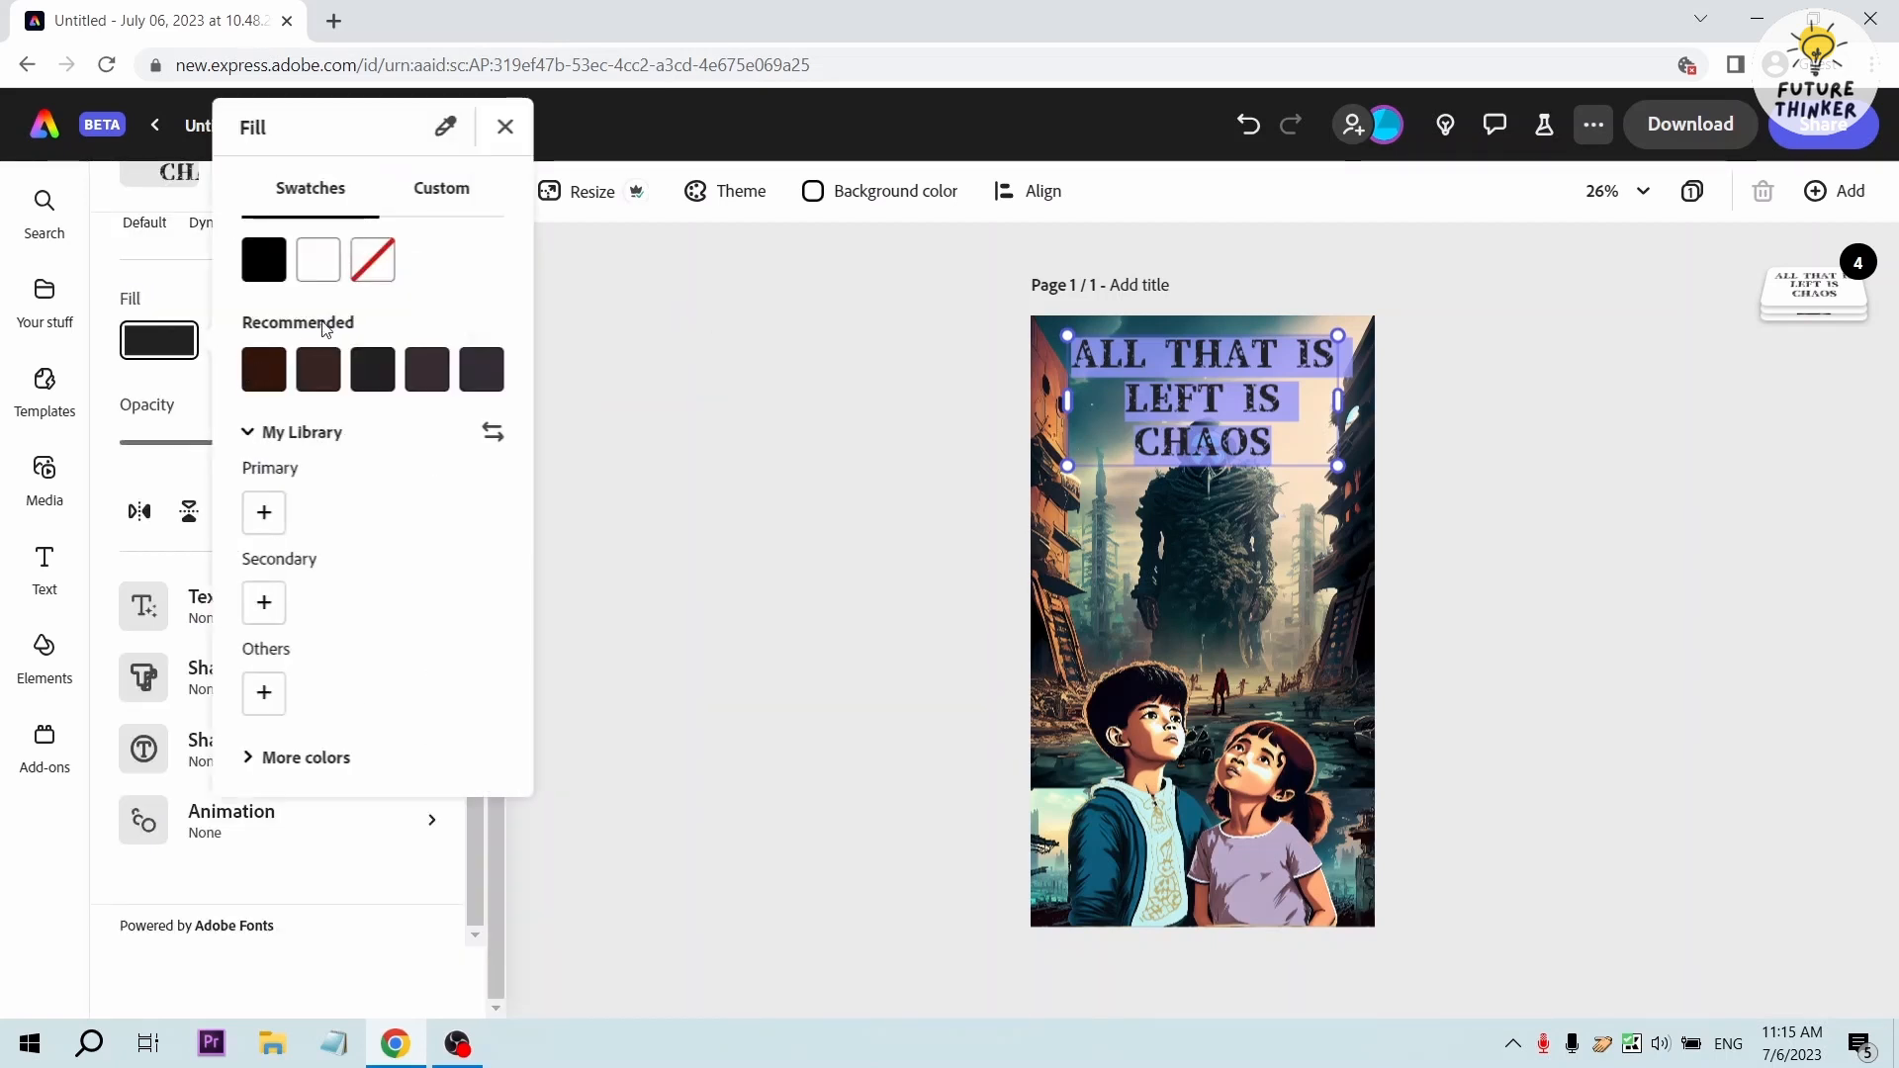
click(319, 263)
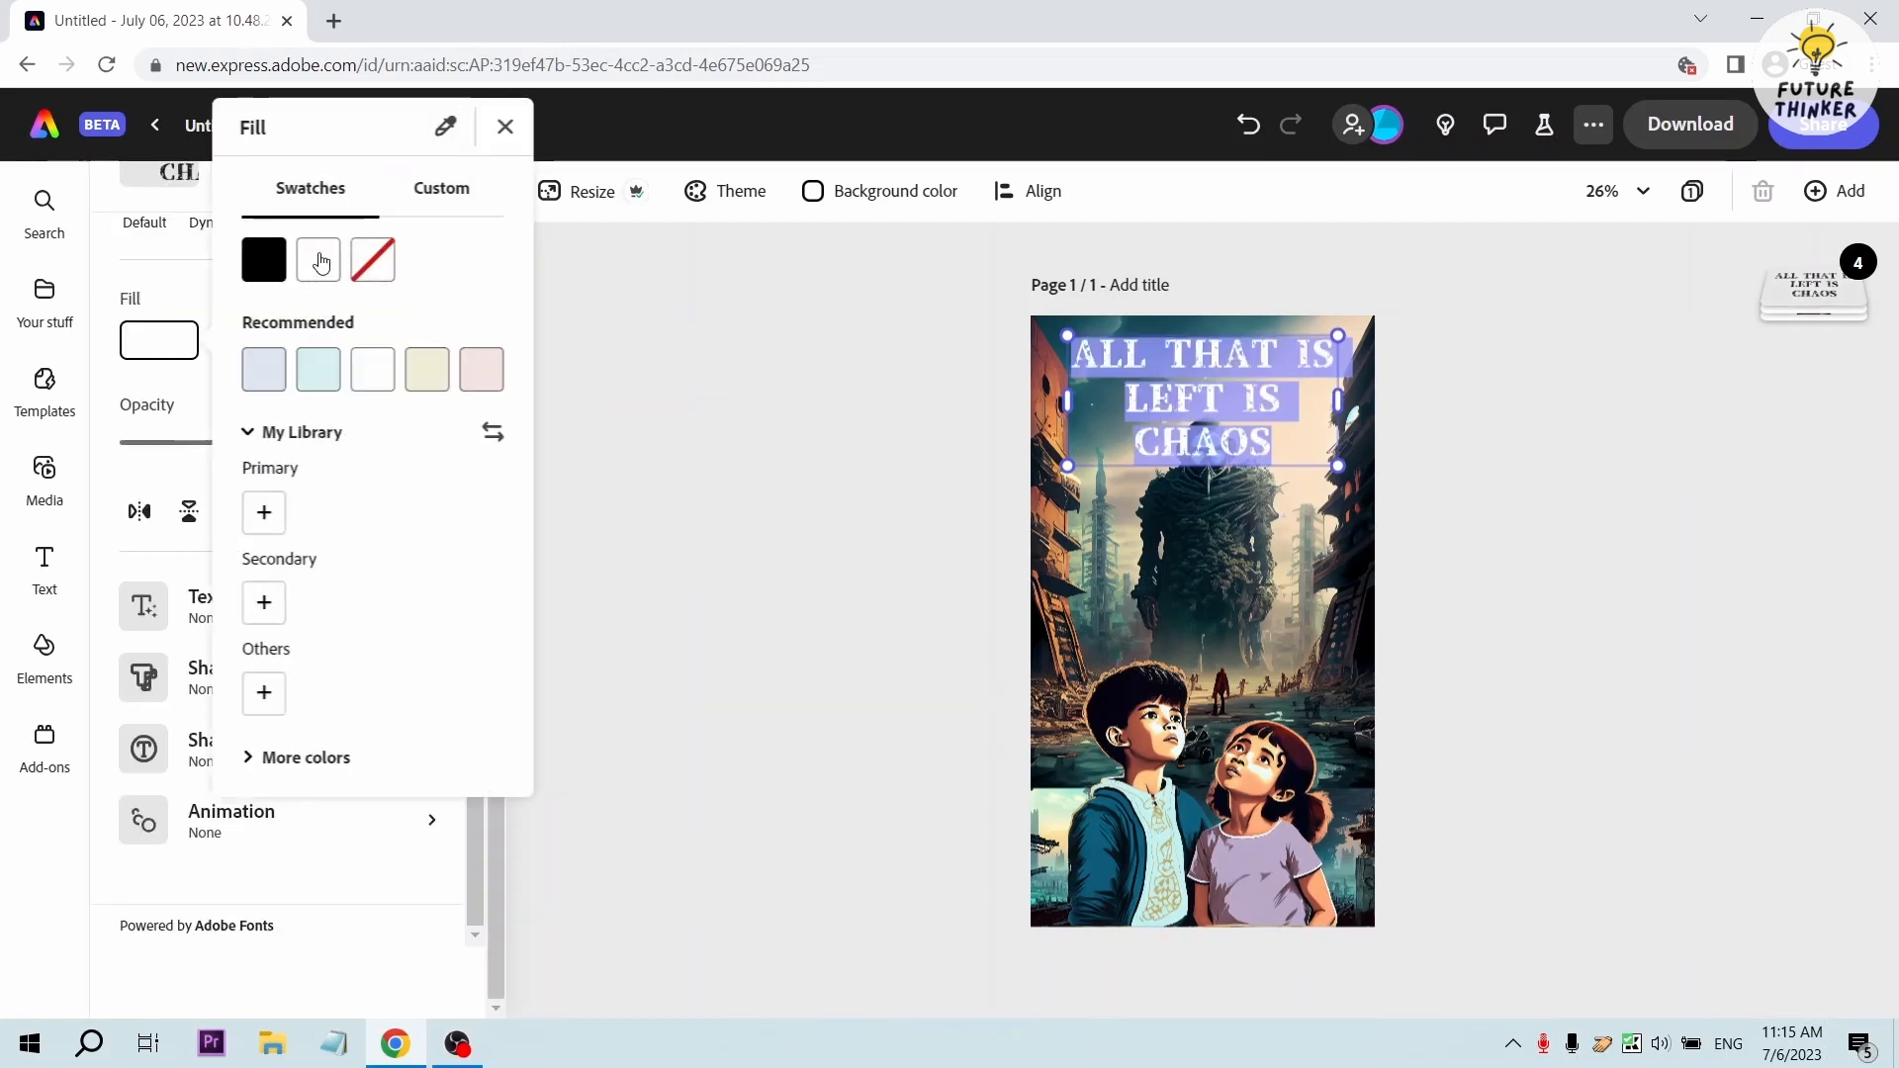
click(1174, 442)
Reduce the whole title's font size to 99 so that it fits on two lines
scroll(373, 551, up, 5)
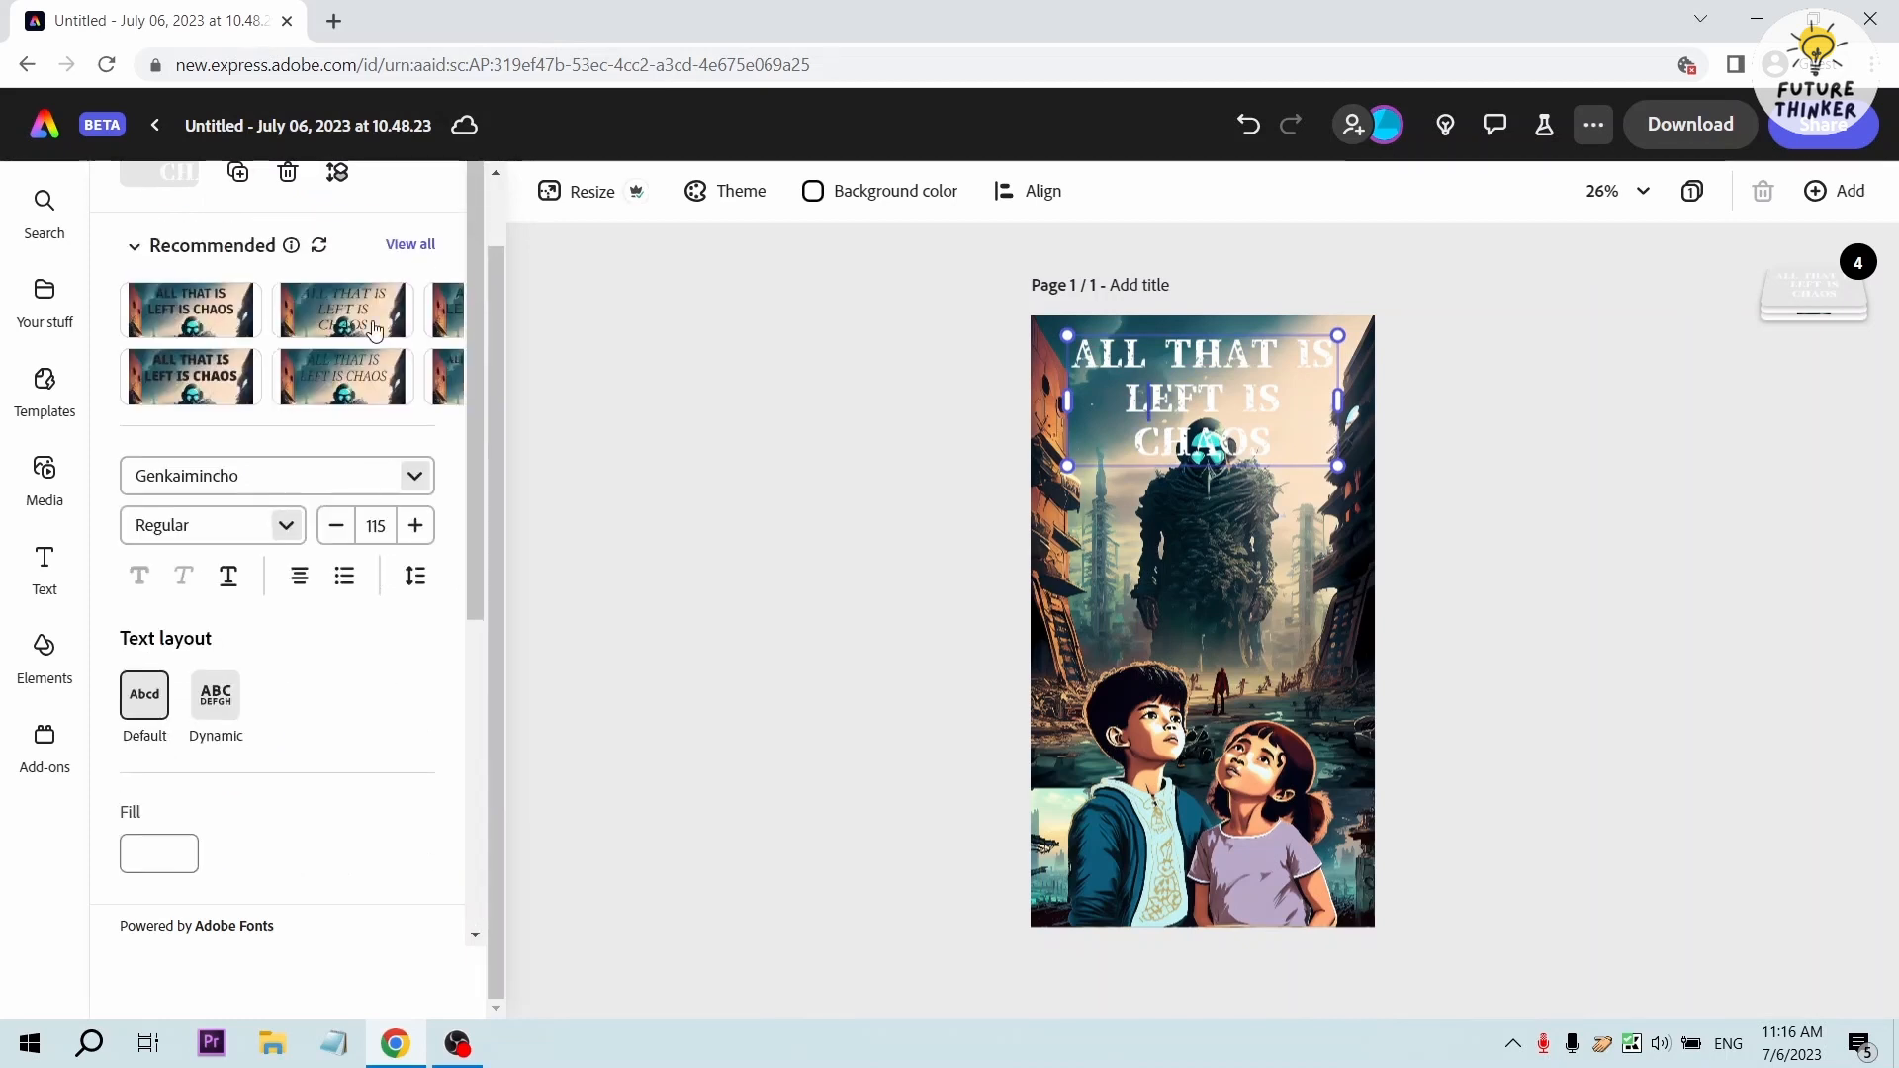
scroll(301, 473, up, 1)
click(376, 599)
text(100)
key(Return)
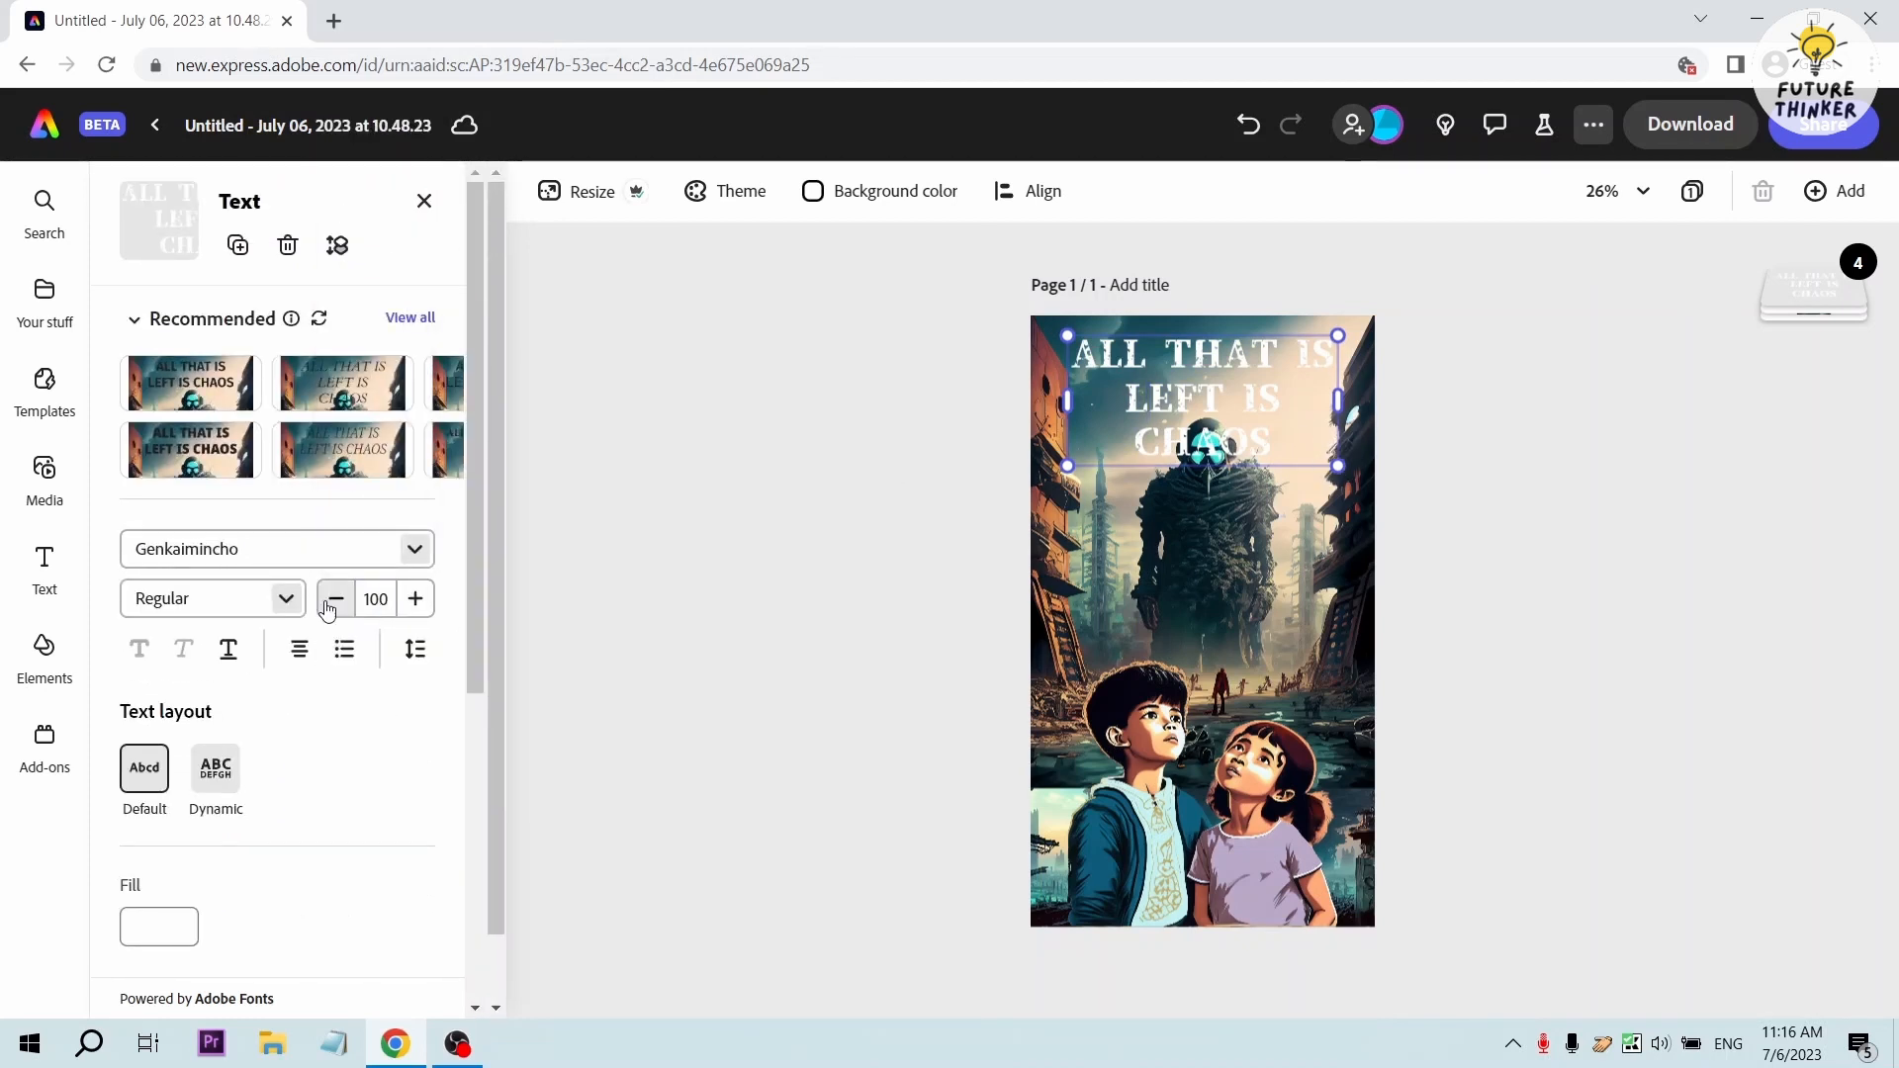
key(ctrl+a)
click(376, 600)
text(100)
key(Return)
click(337, 599)
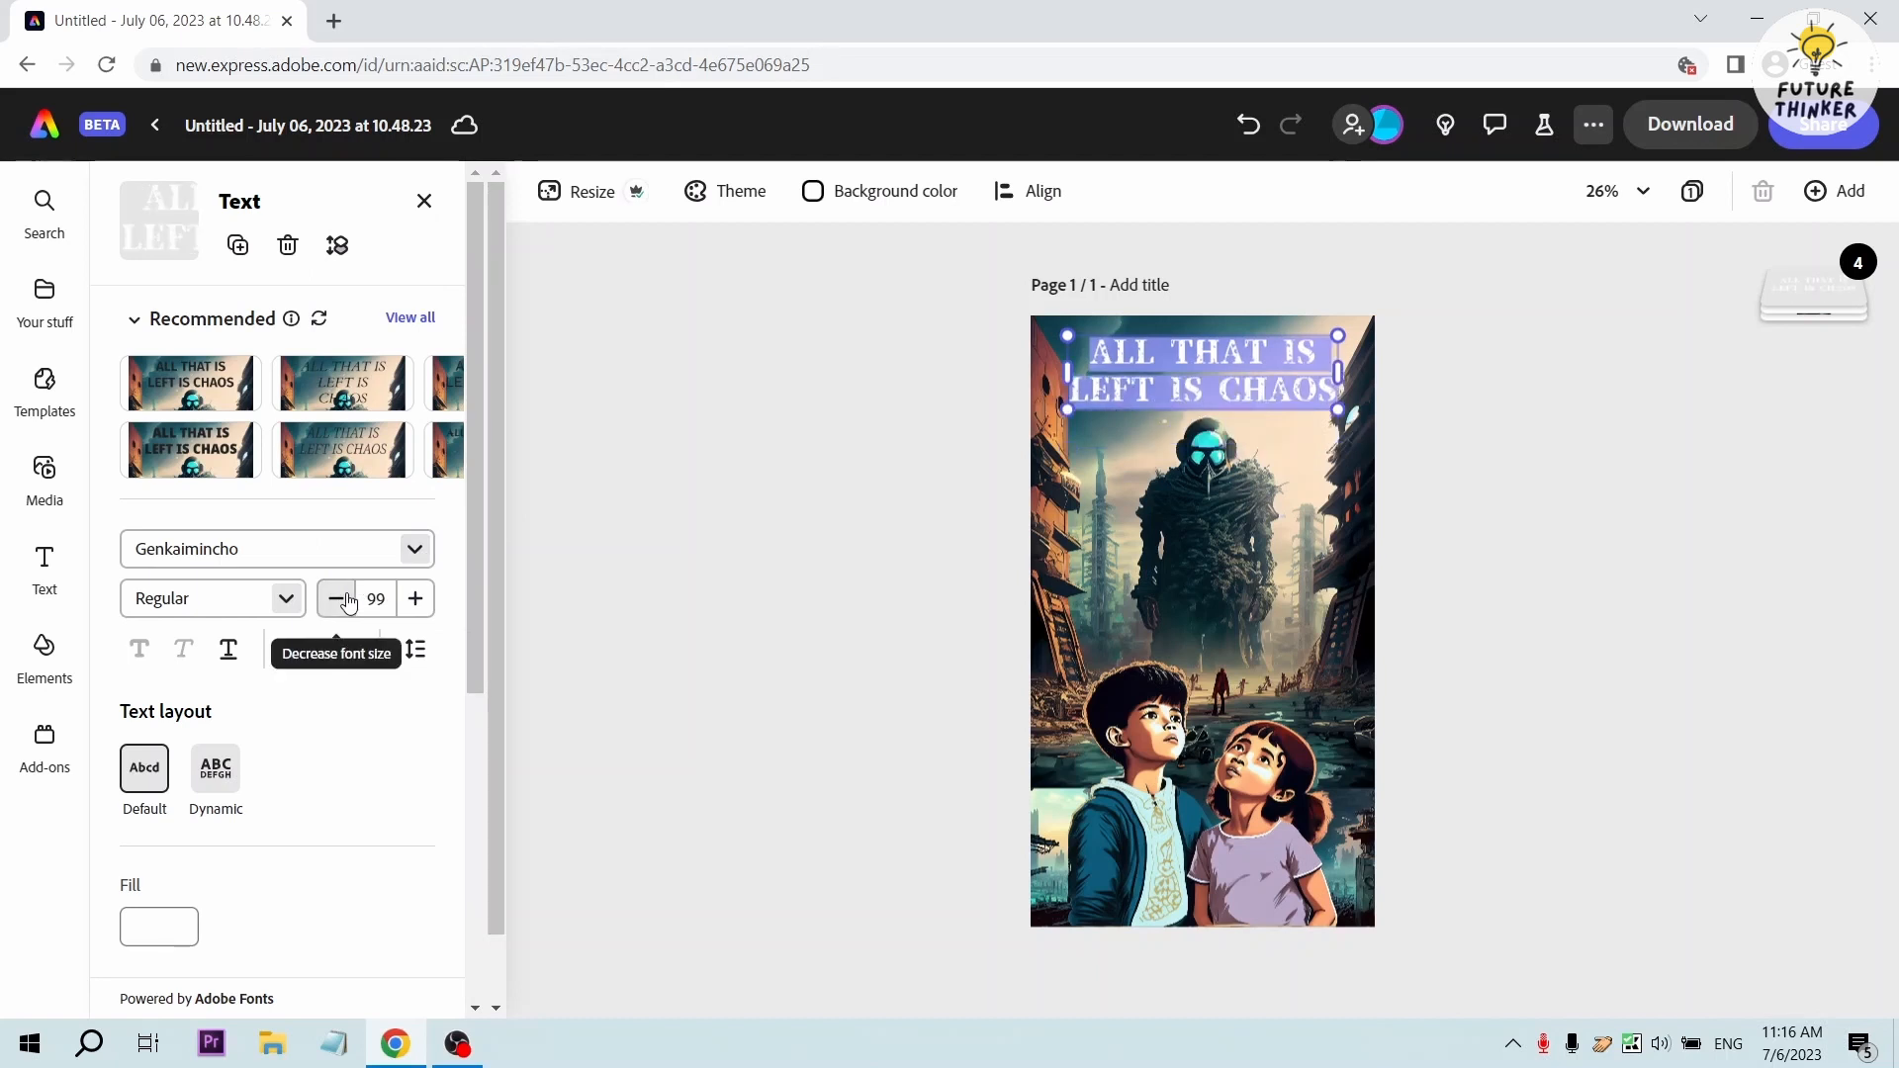
Give the title a custom shadow based on the Strong preset
scroll(370, 615, down, 5)
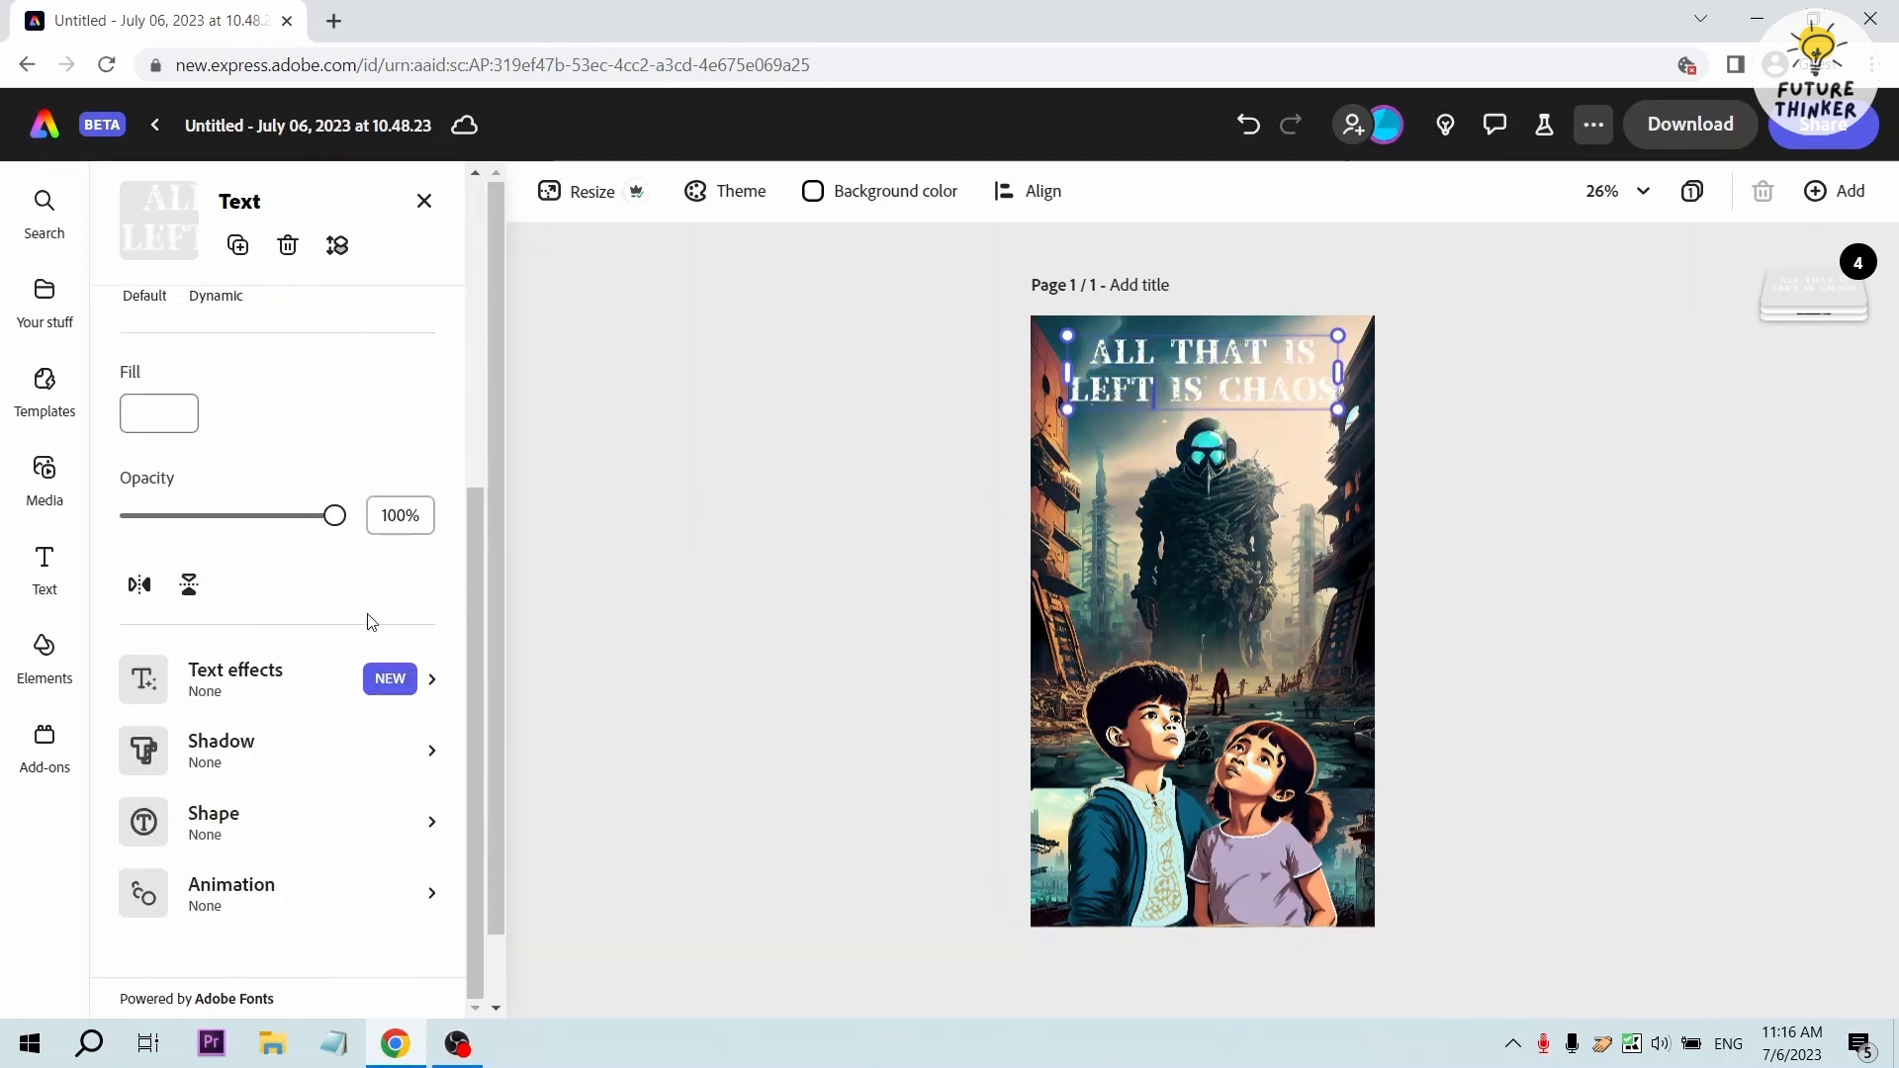
scroll(415, 606, down, 1)
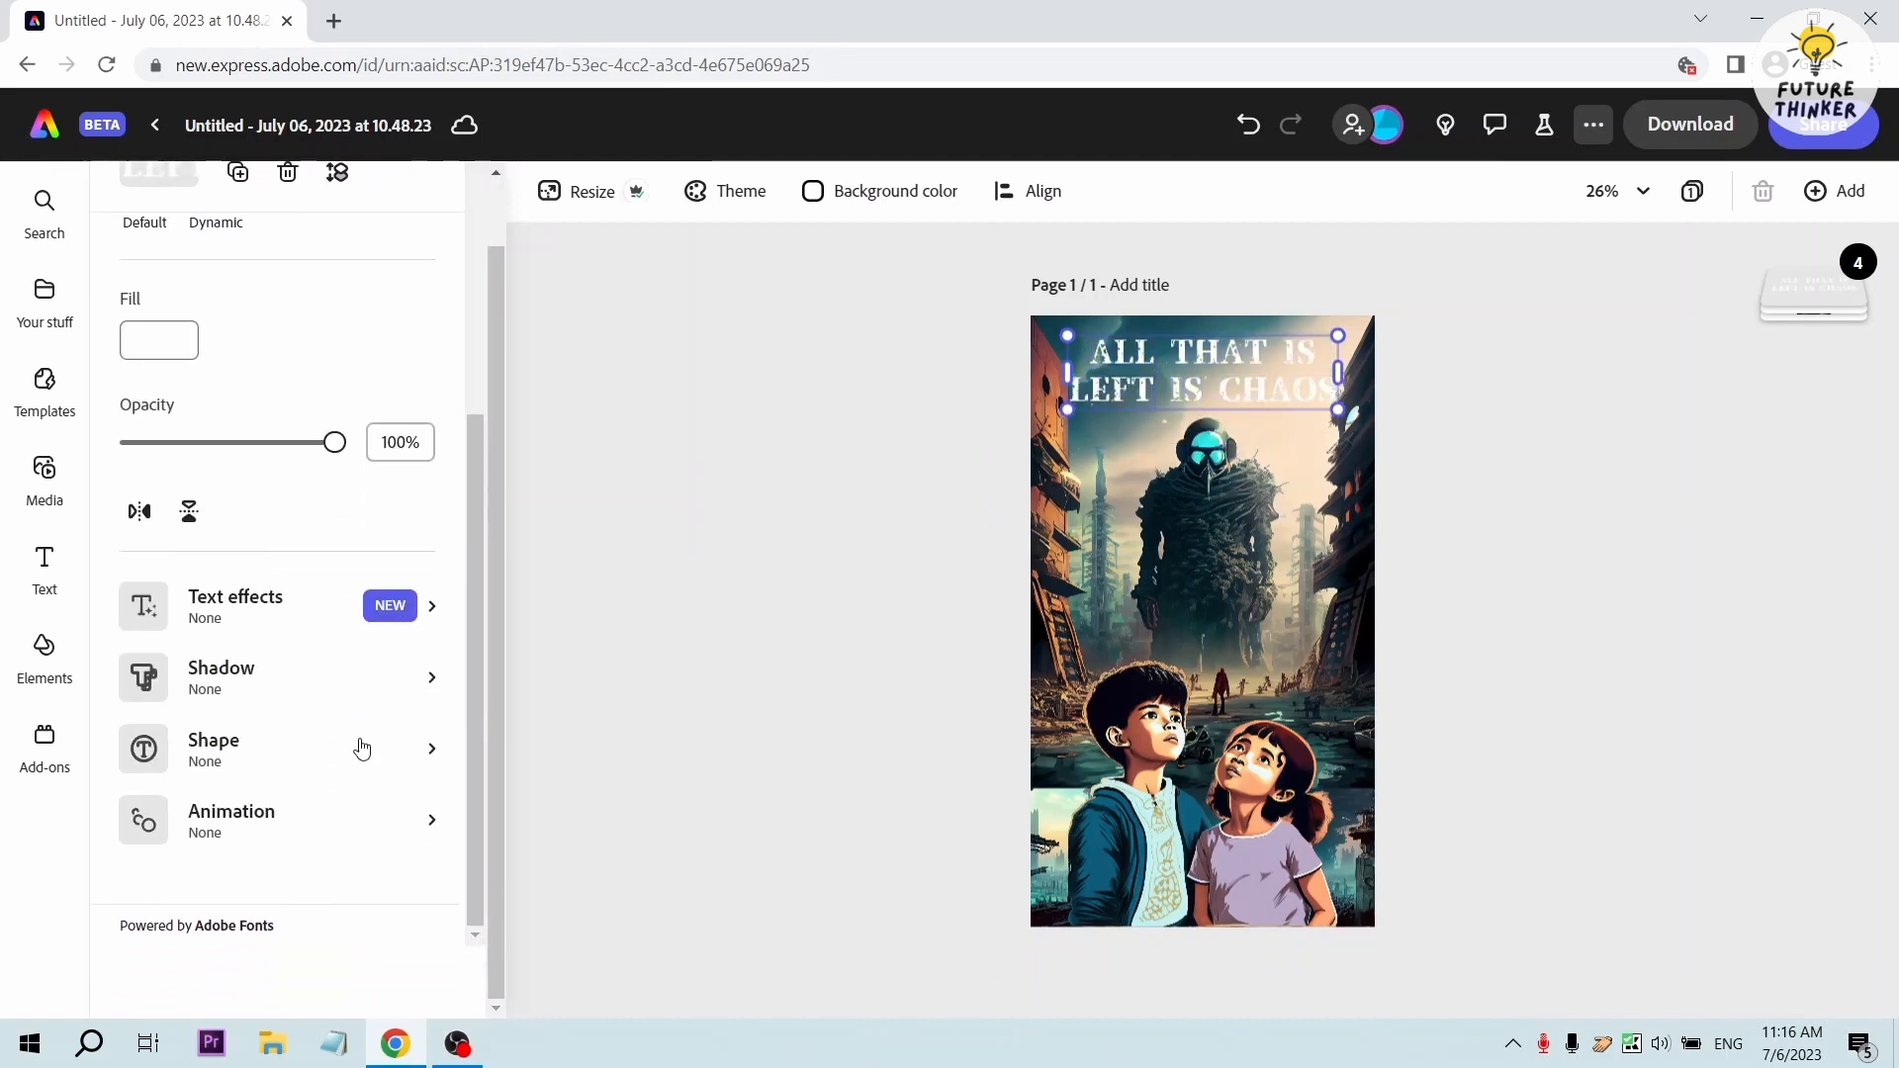
click(351, 678)
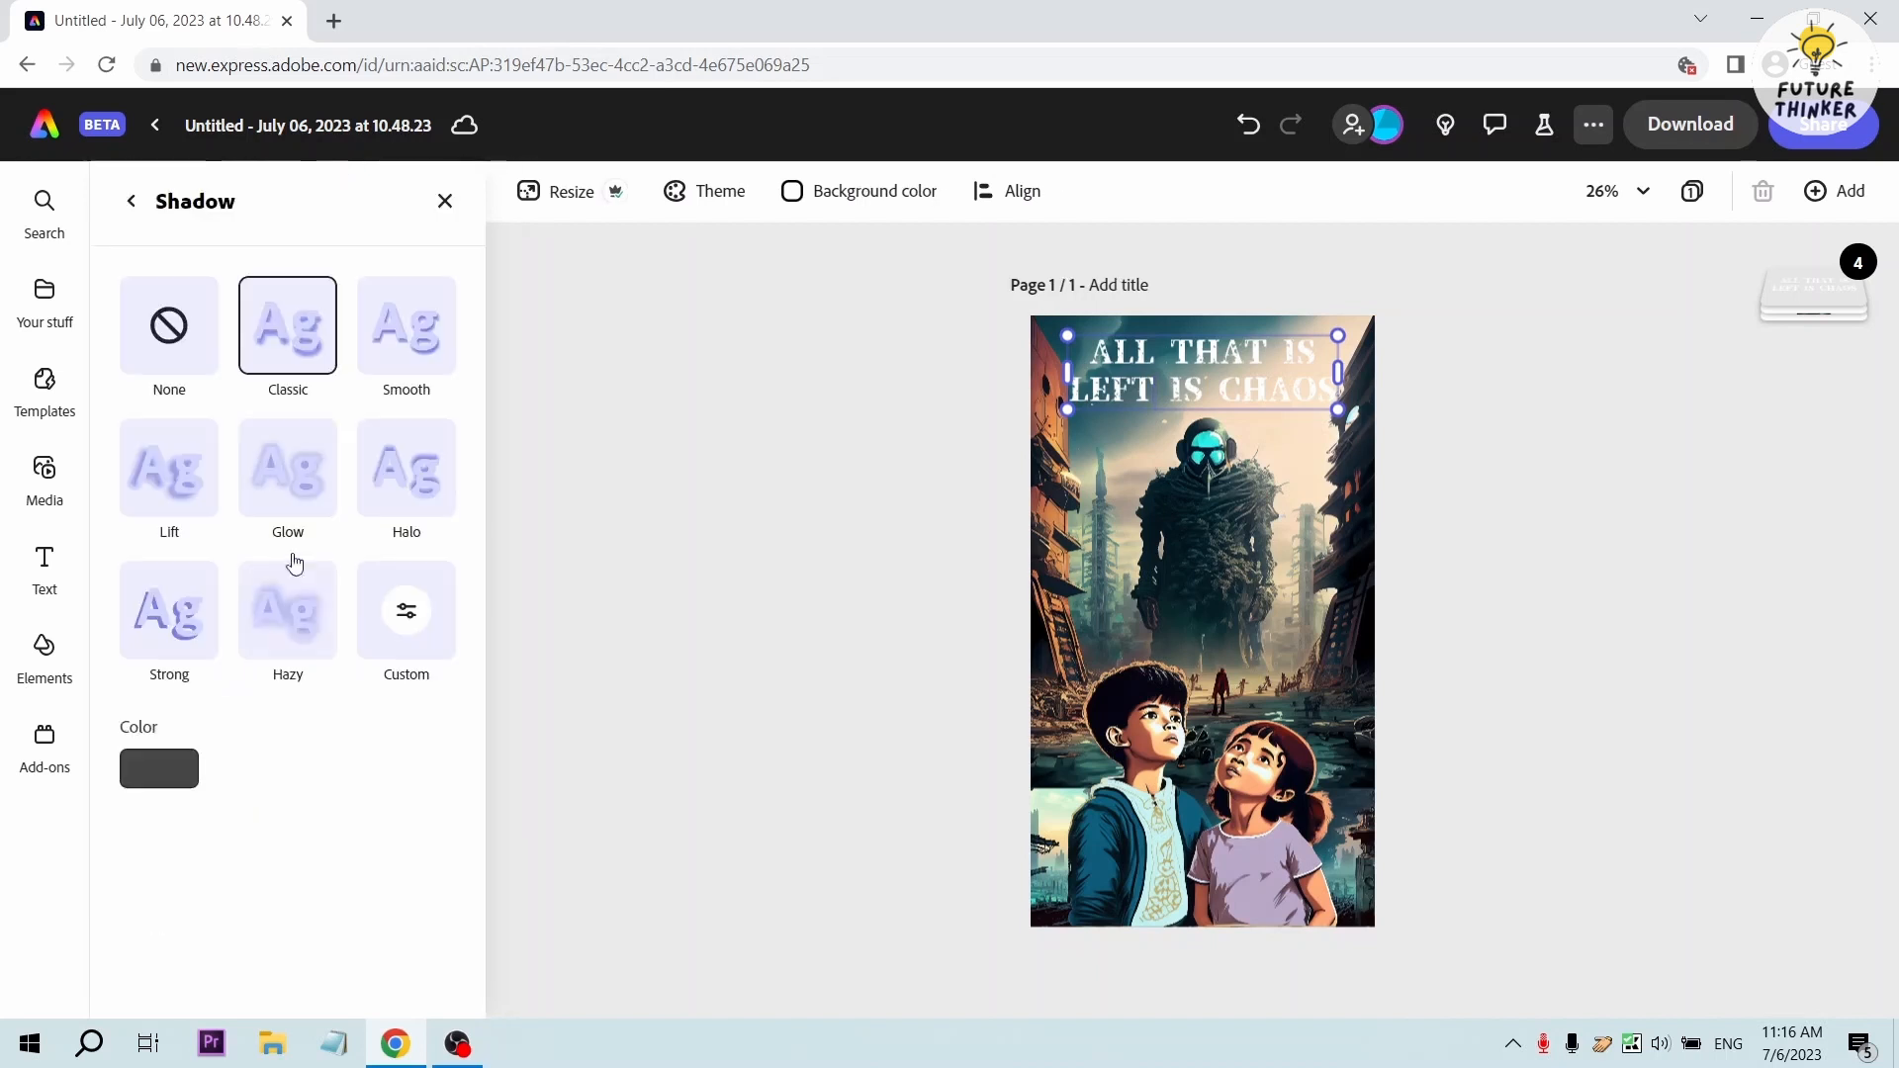
click(407, 611)
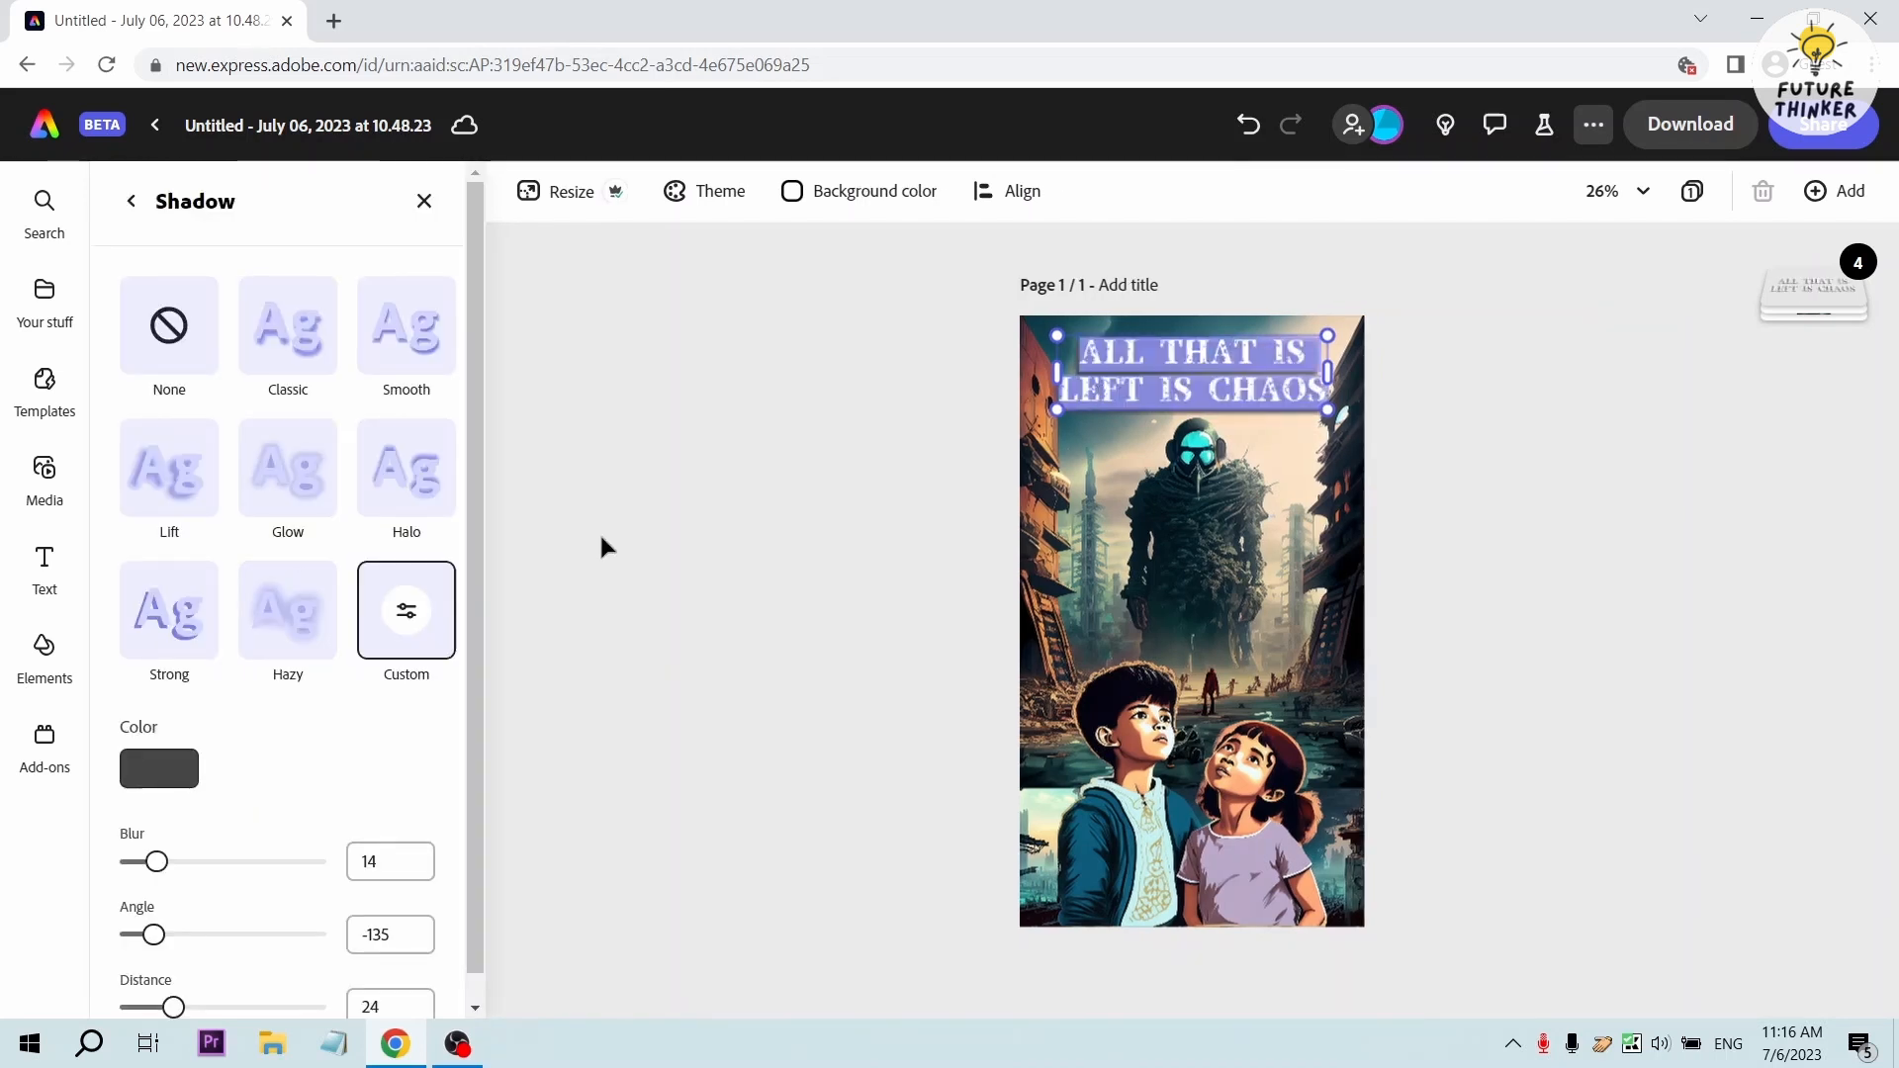
click(168, 626)
click(407, 611)
scroll(170, 709, down, 1)
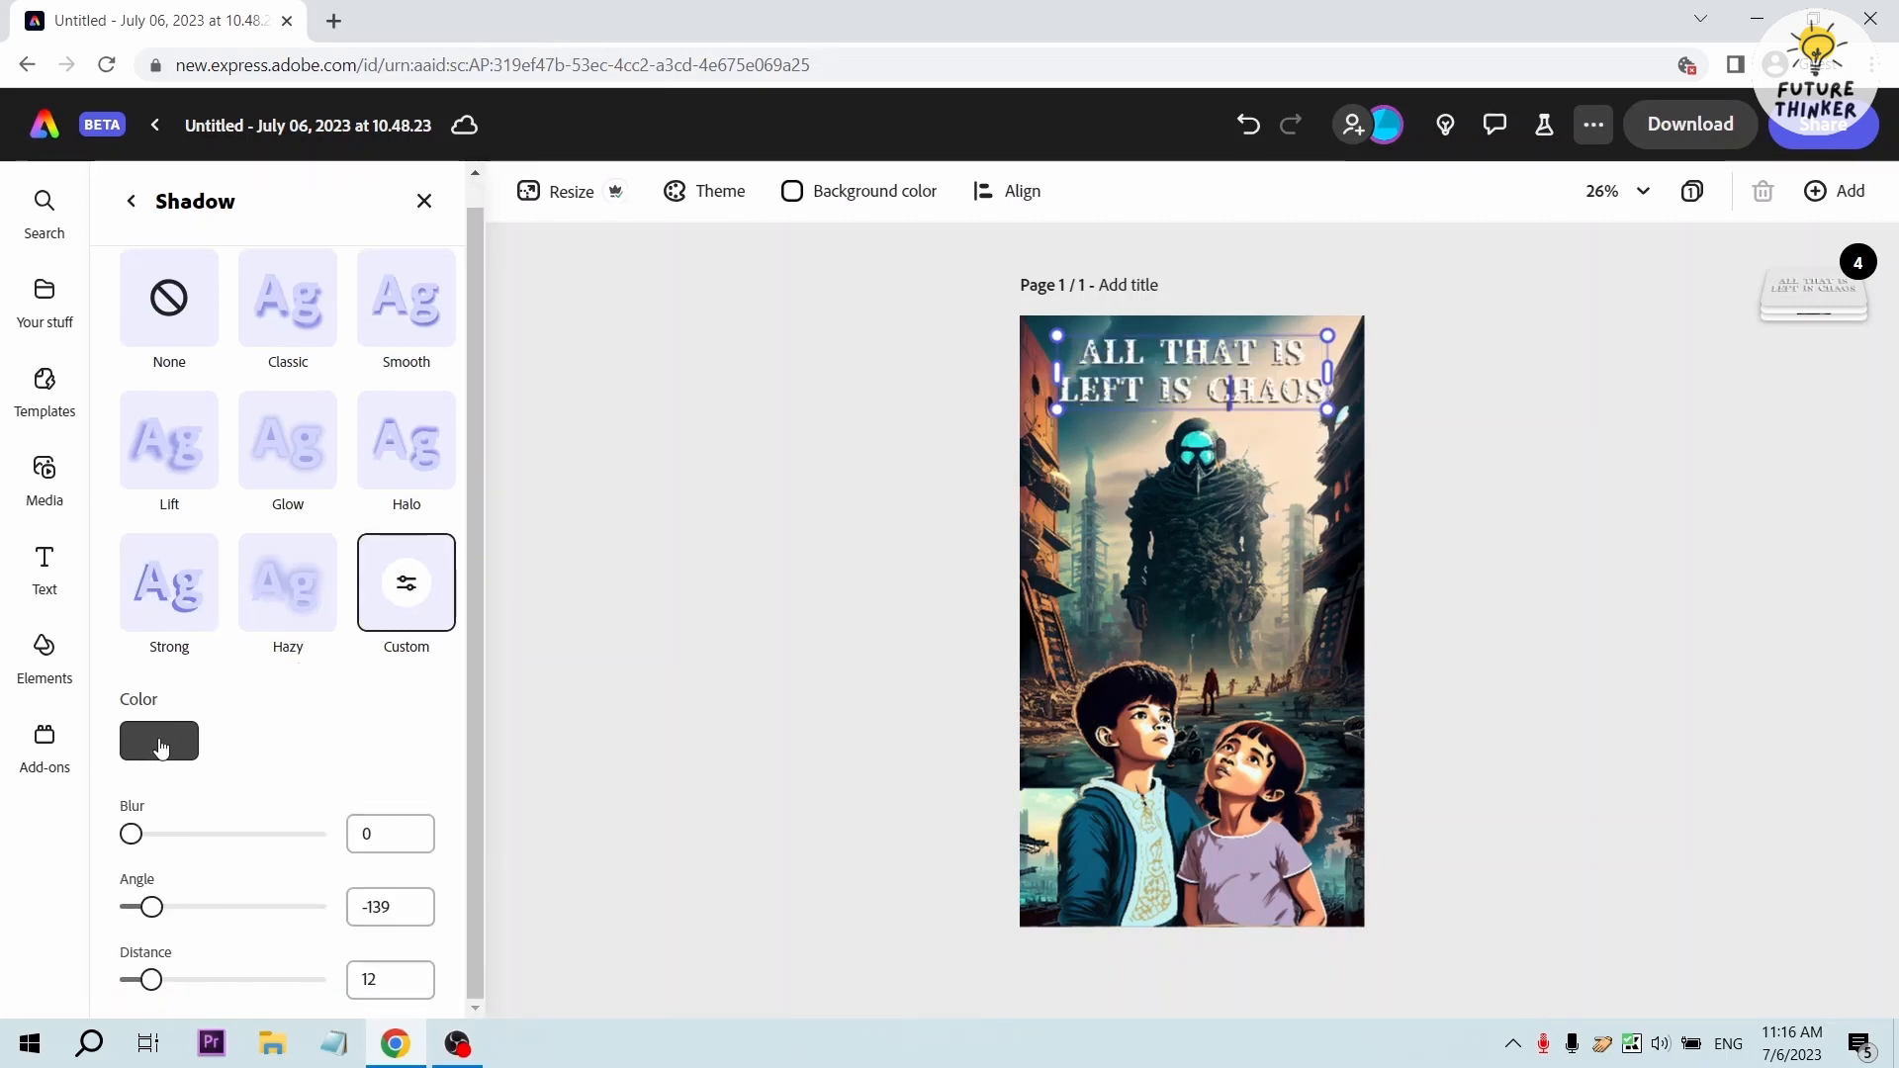
Set the title's shadow colour to black
click(159, 744)
click(273, 475)
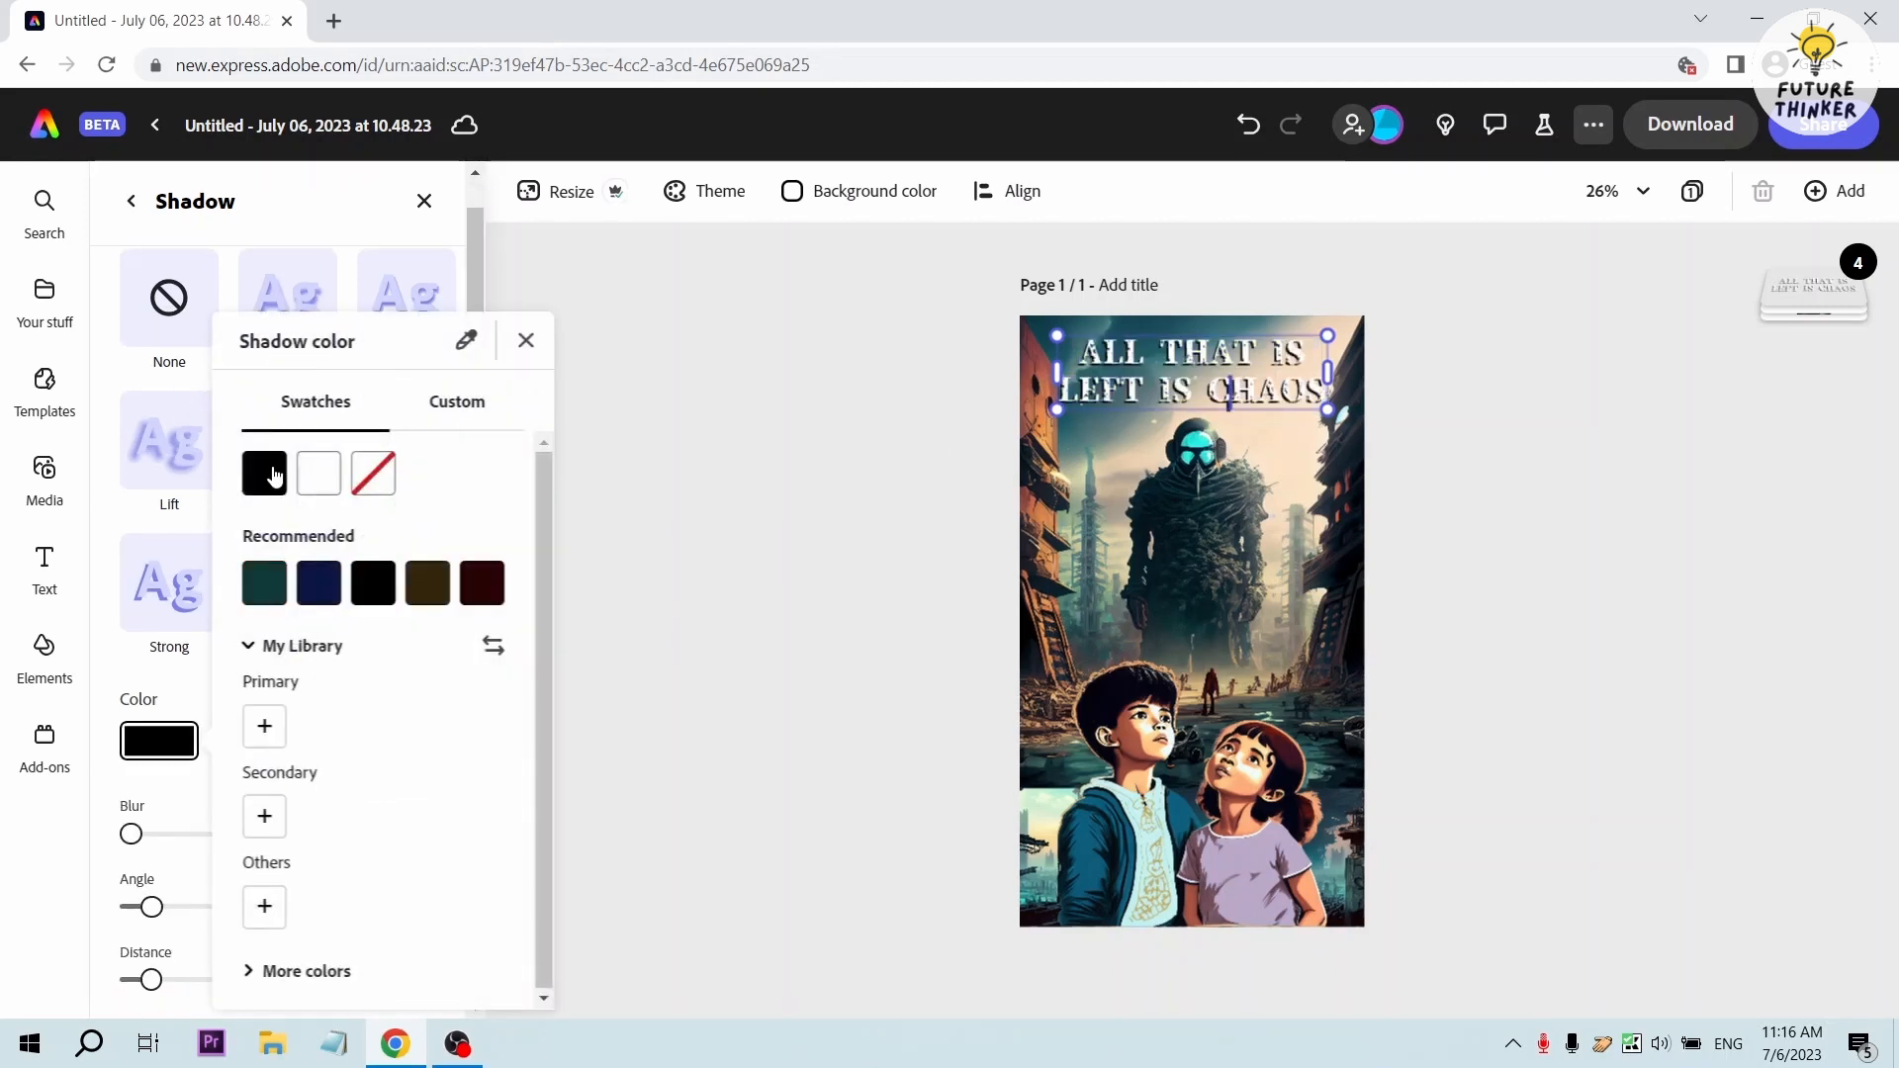
click(372, 239)
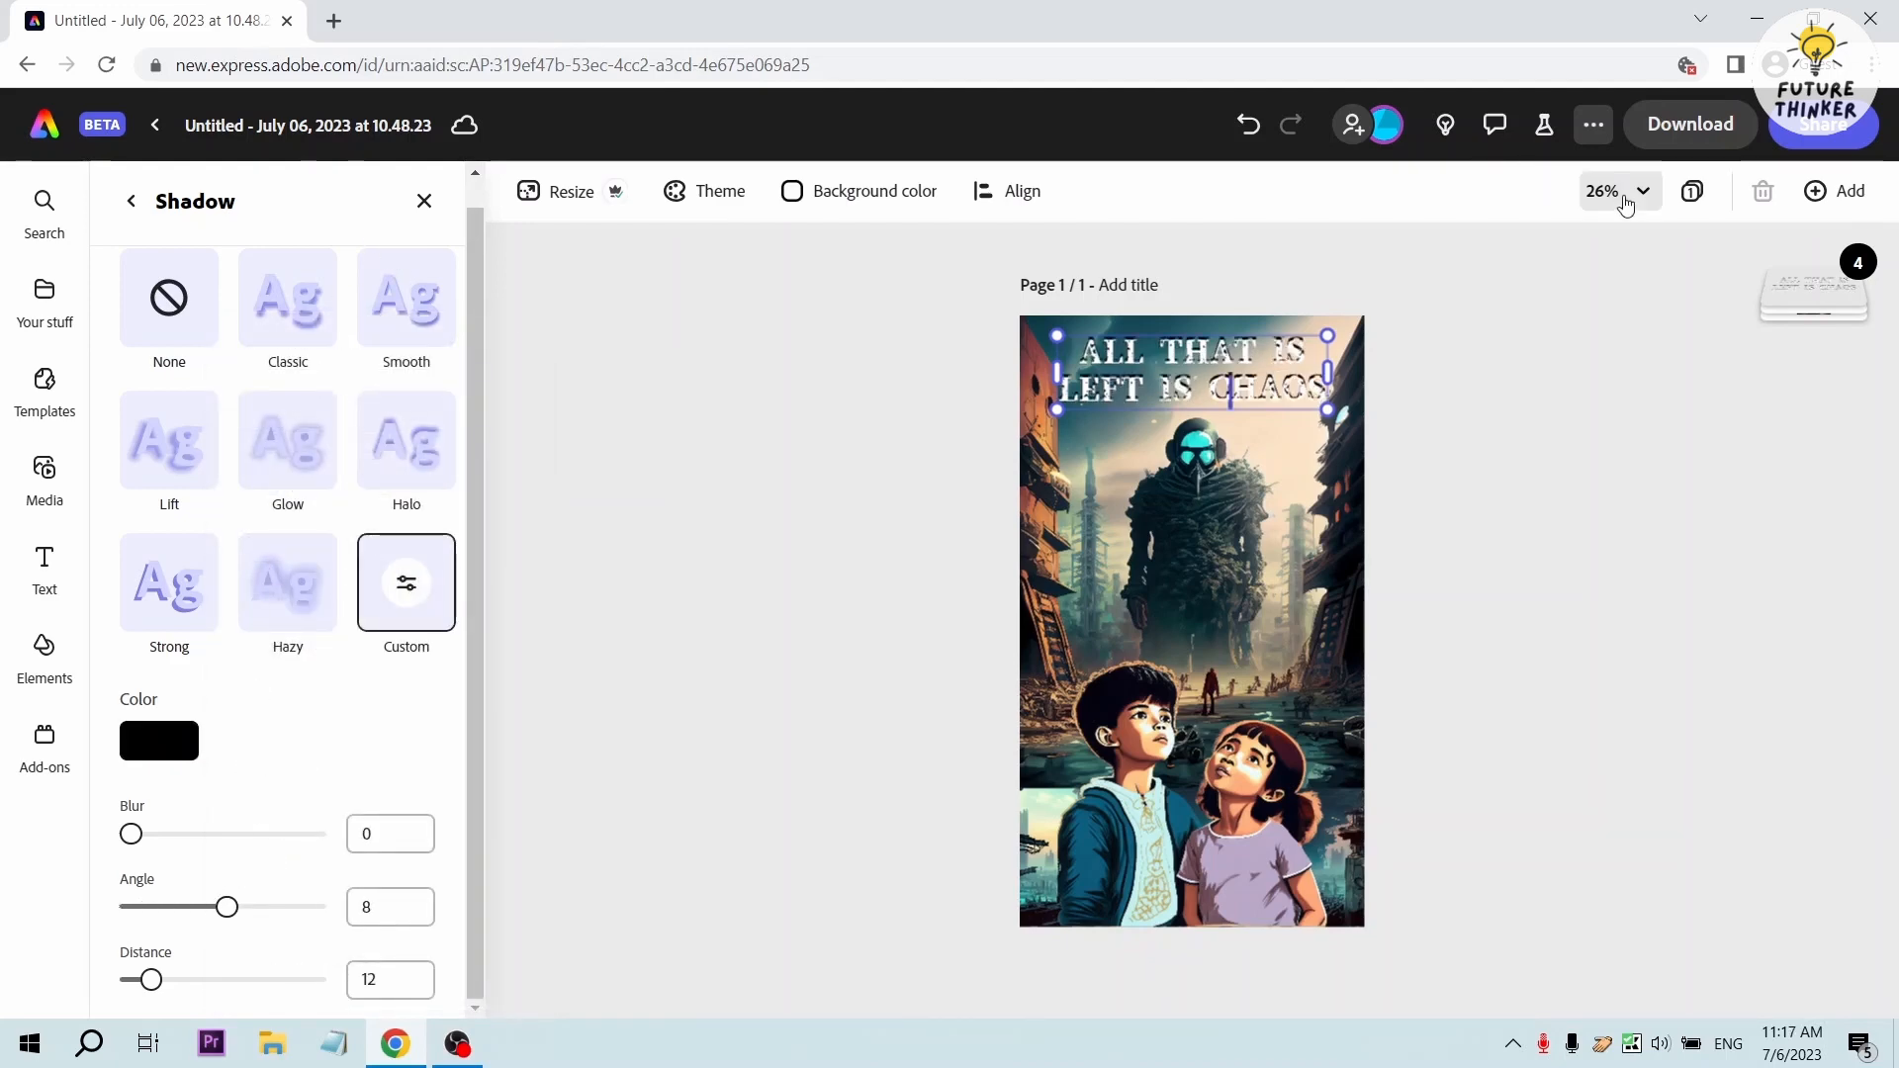
Set the title shadow's angle to -132 and its distance to 16, keeping the blur at 0, and deselect the title
click(1642, 196)
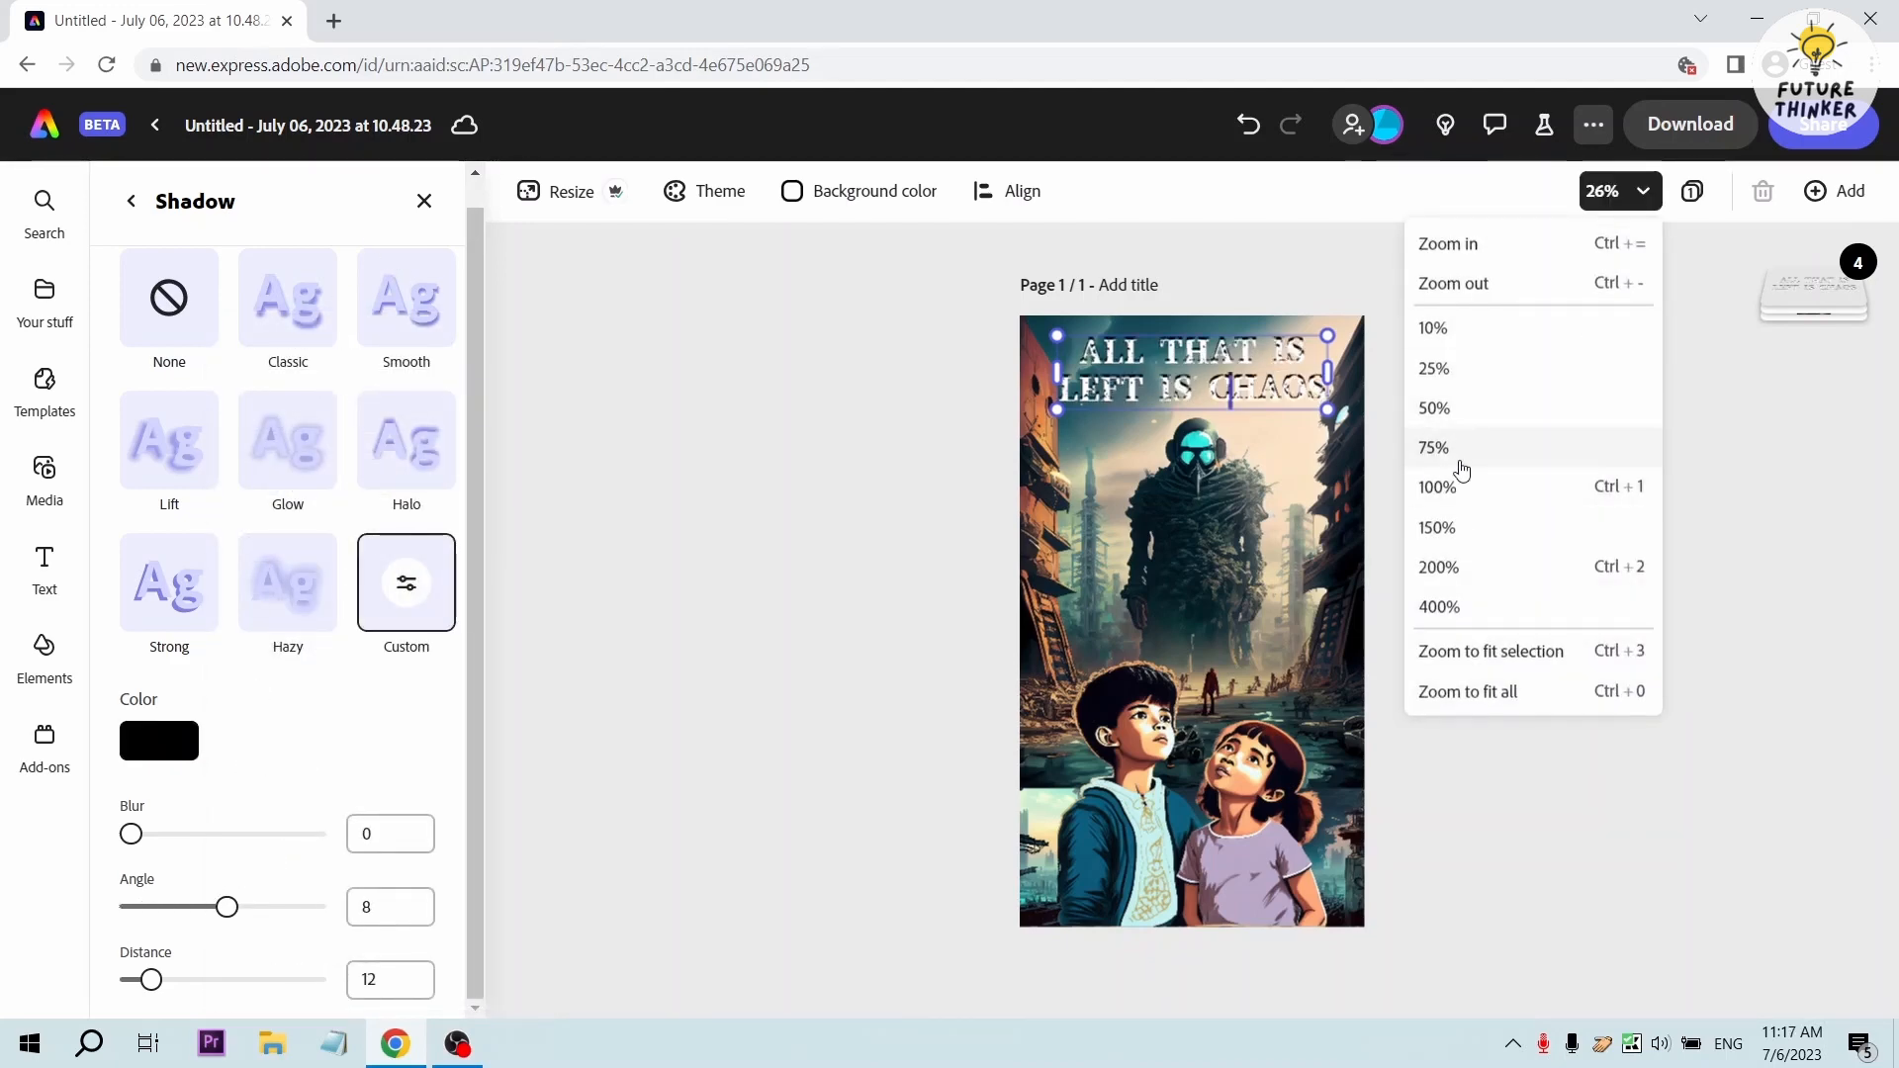
click(1454, 414)
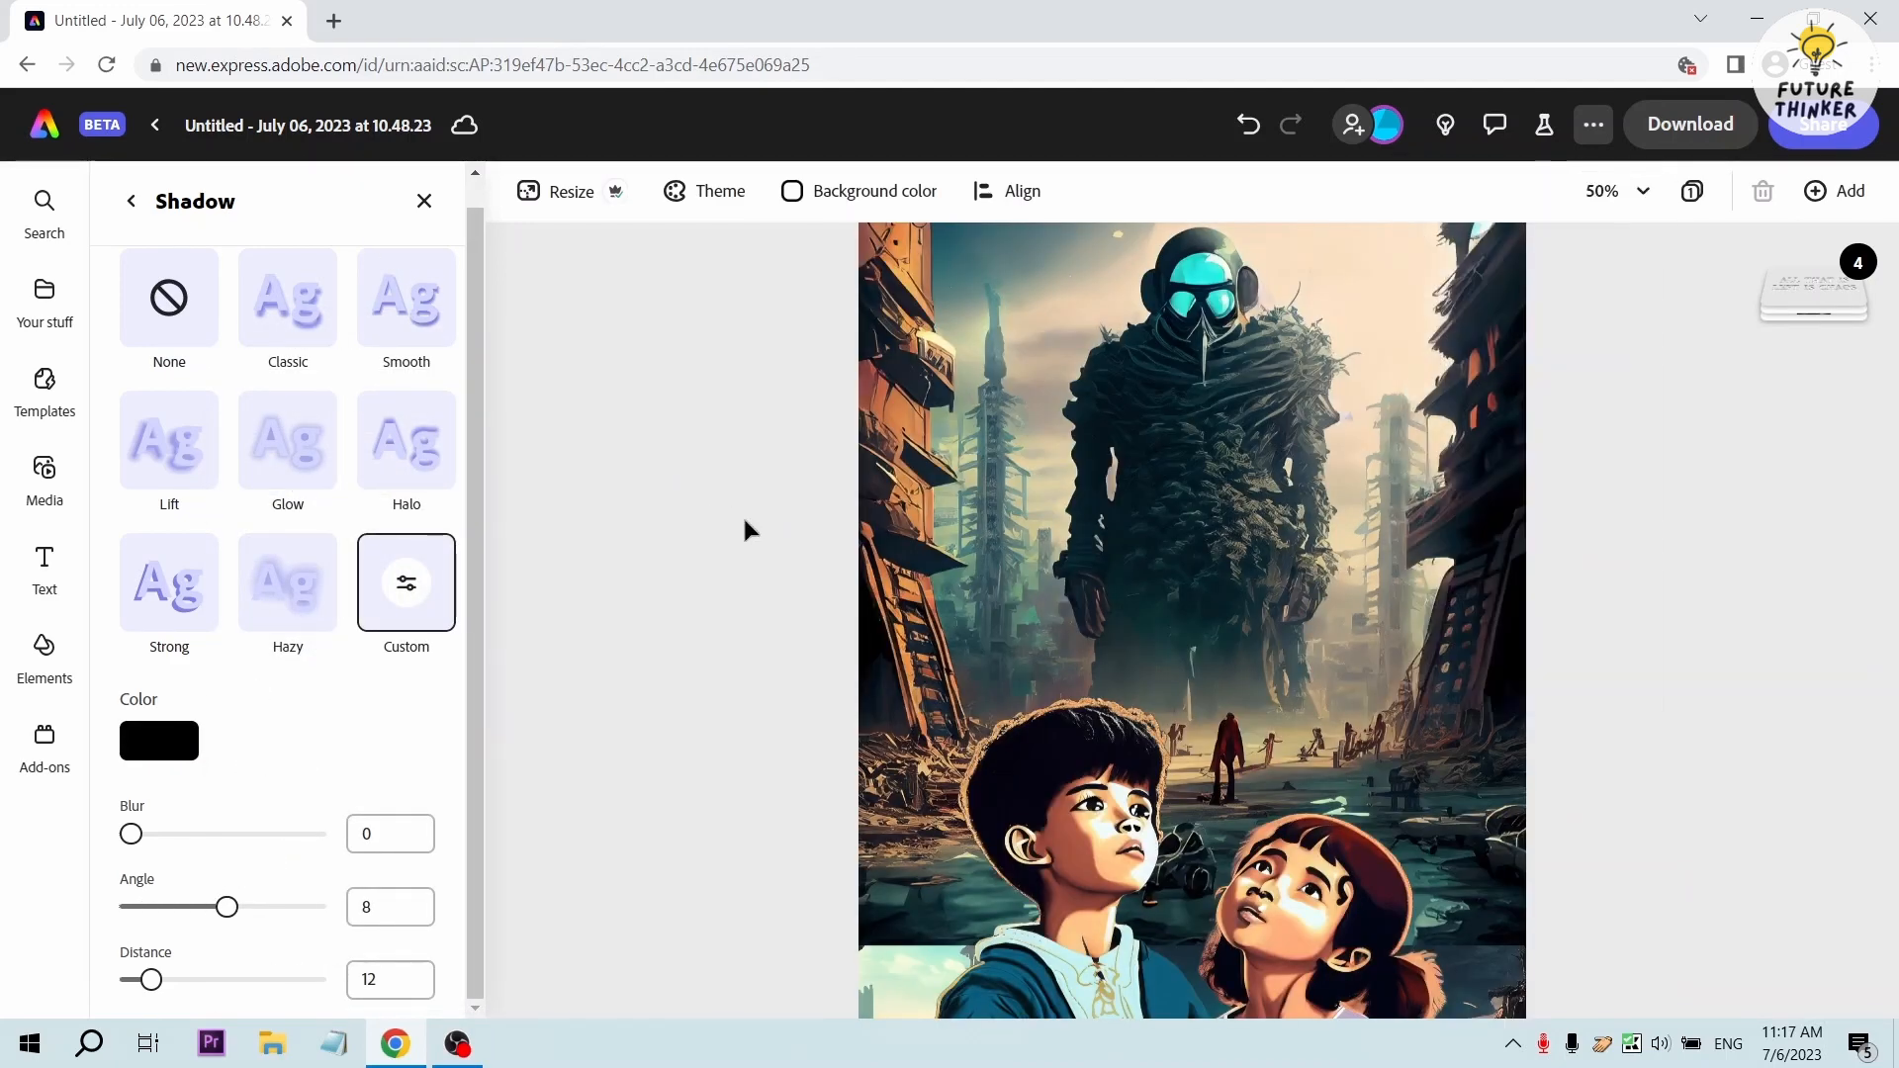
scroll(1324, 473, up, 3)
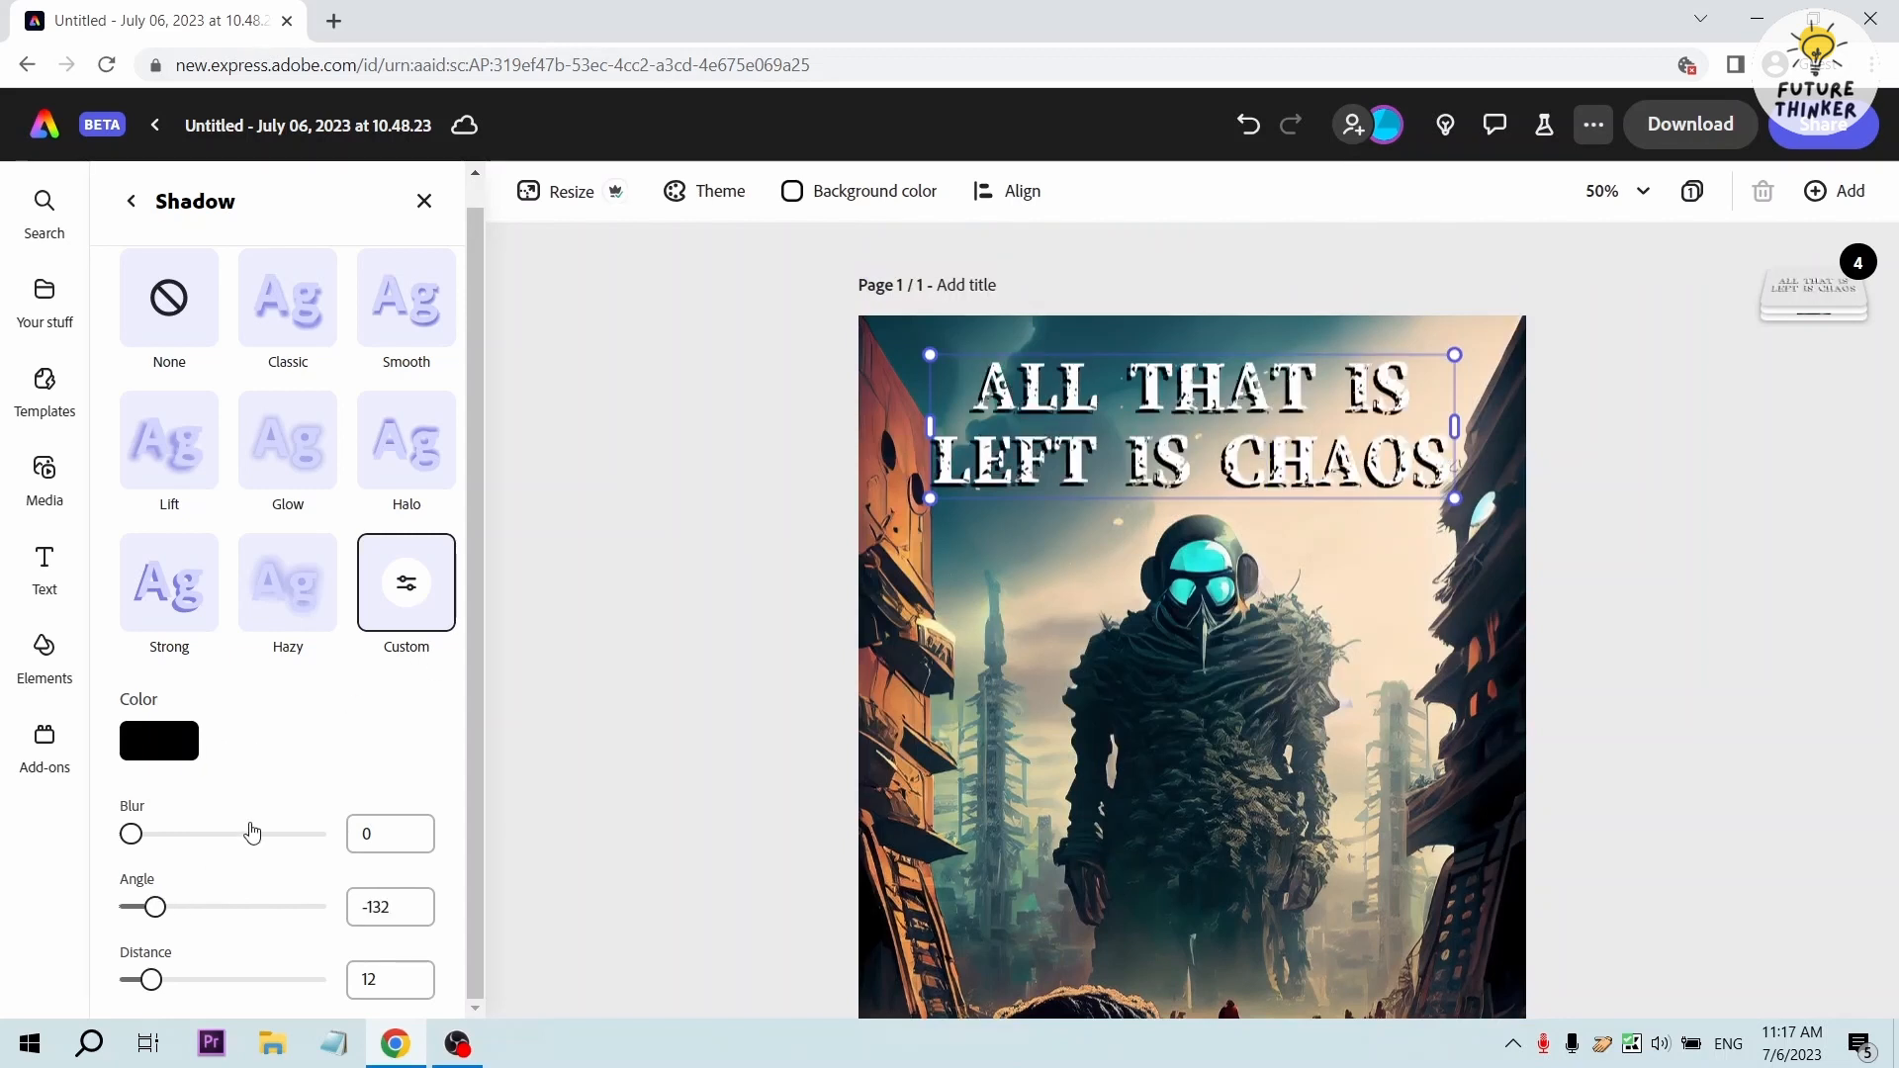
drag(156, 994, 155, 993)
scroll(255, 703, down, 1)
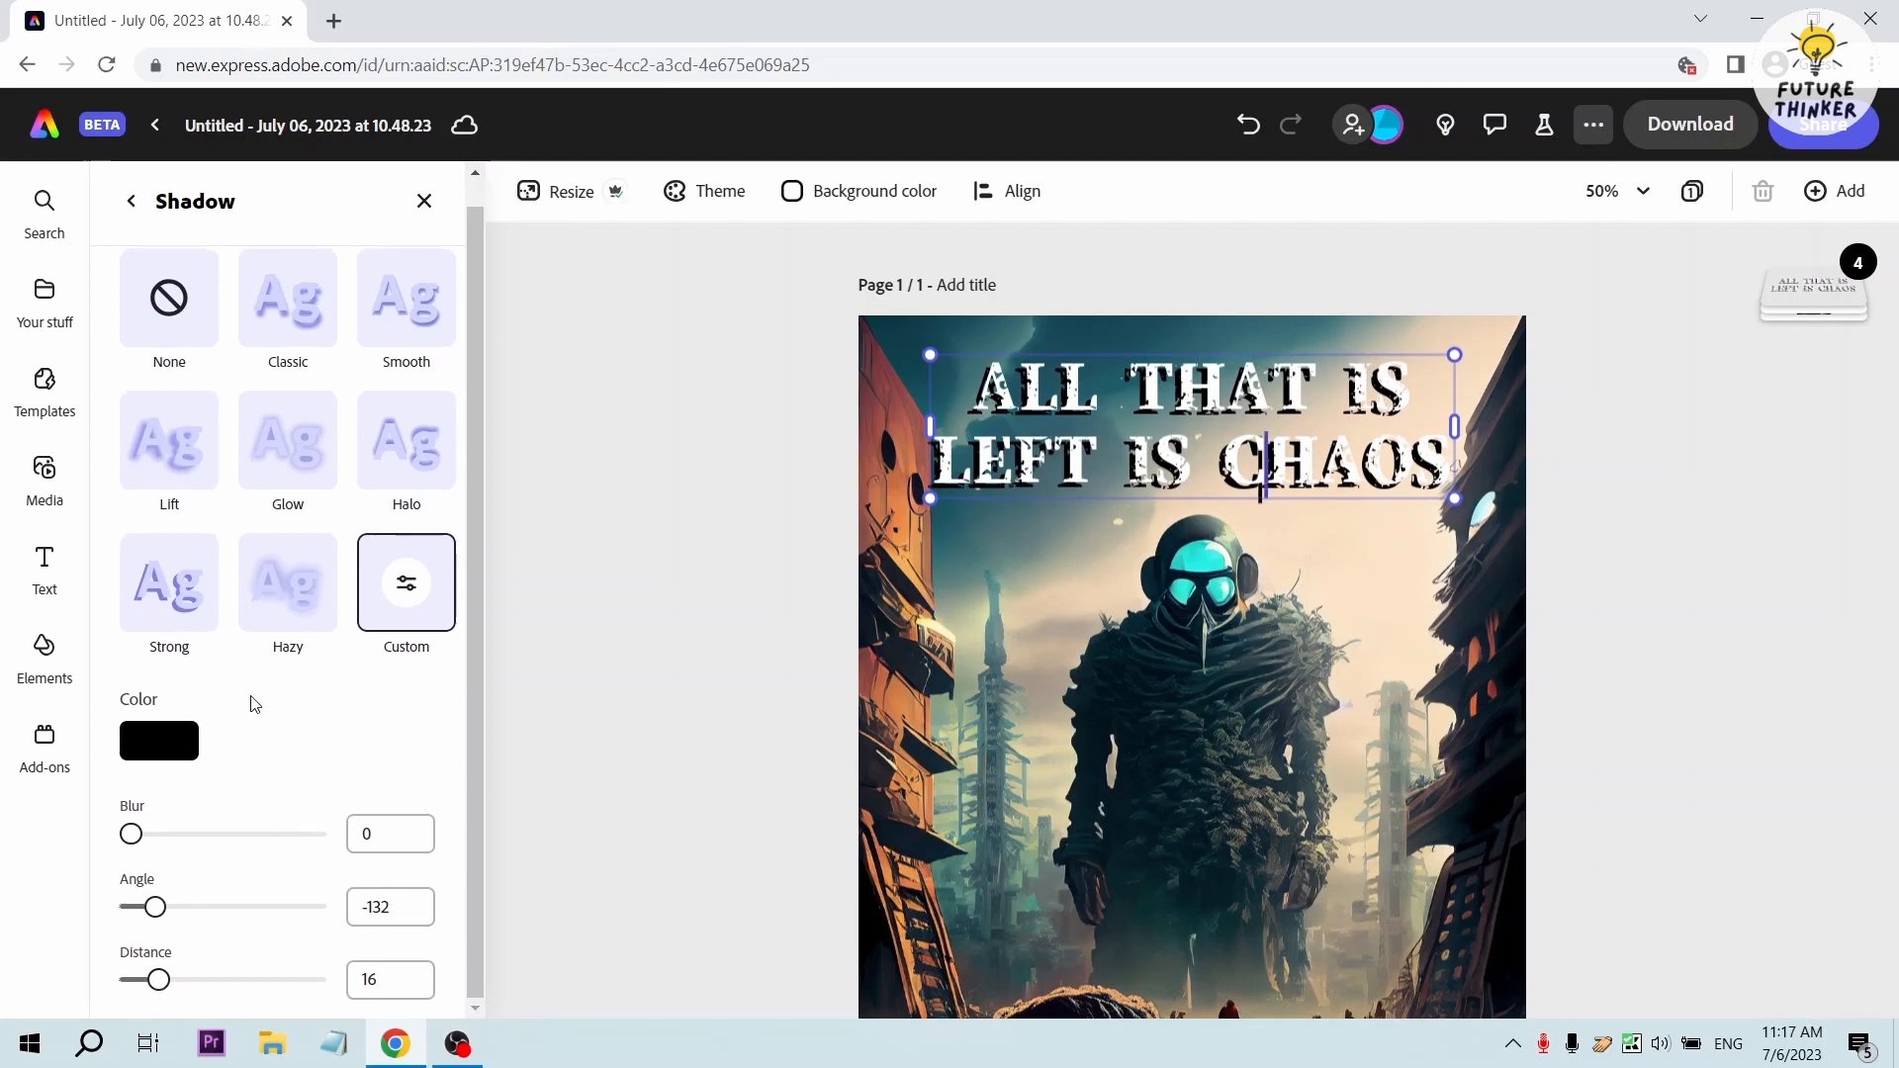
scroll(255, 704, up, 1)
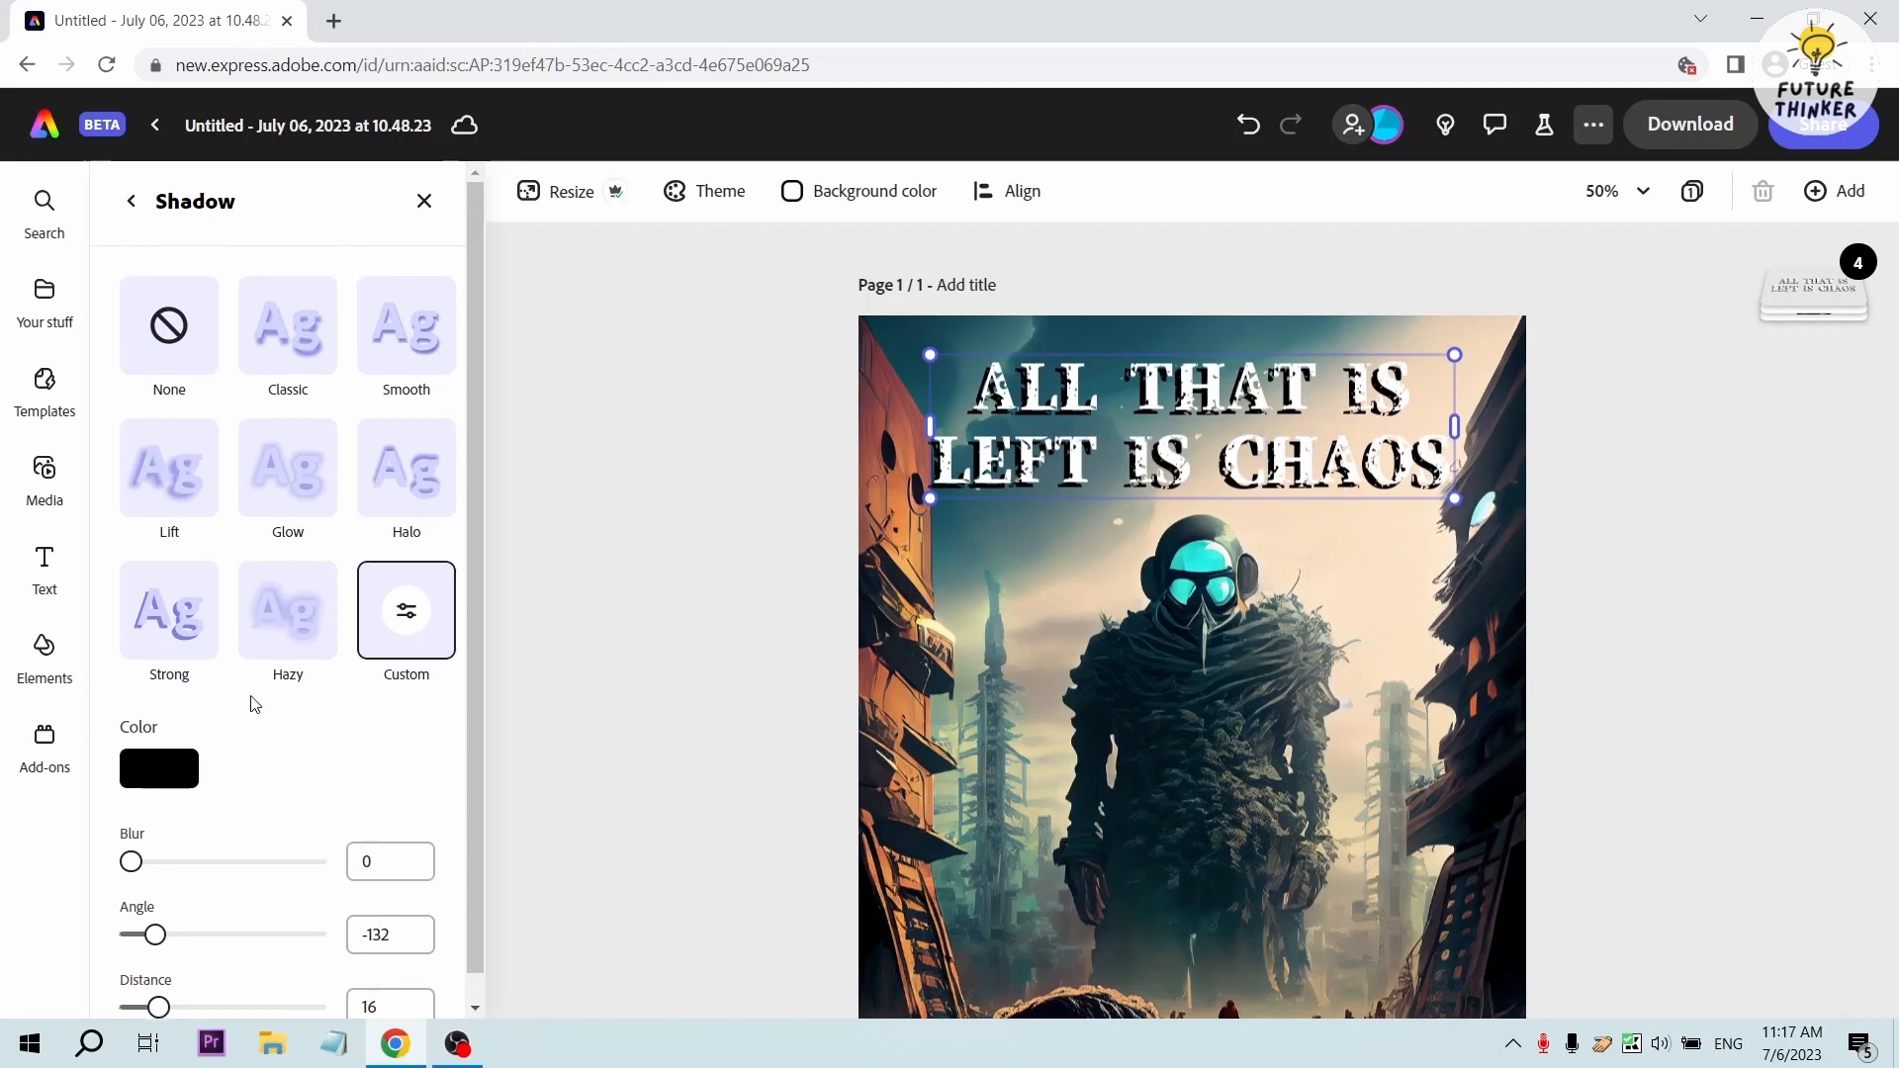
click(131, 201)
click(555, 708)
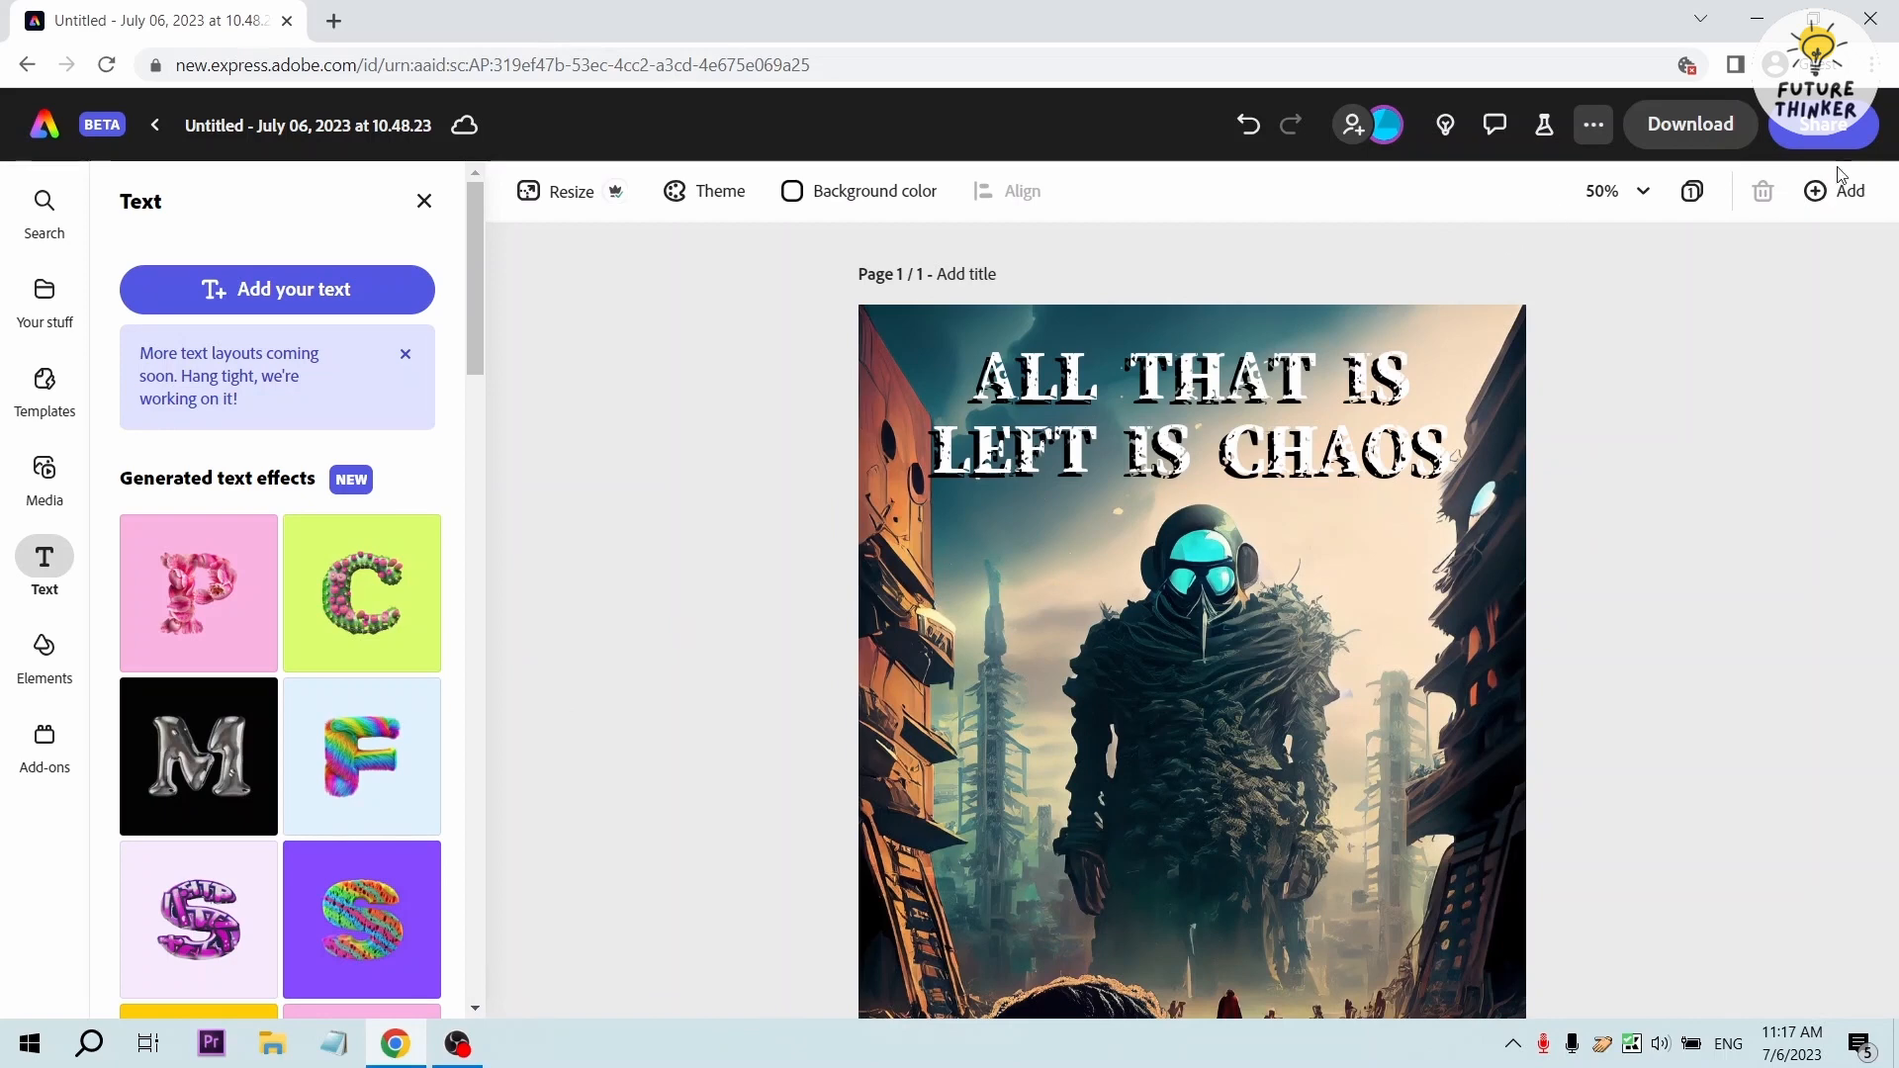
Fit the whole page in view to check the finished wallpaper composition
click(1618, 190)
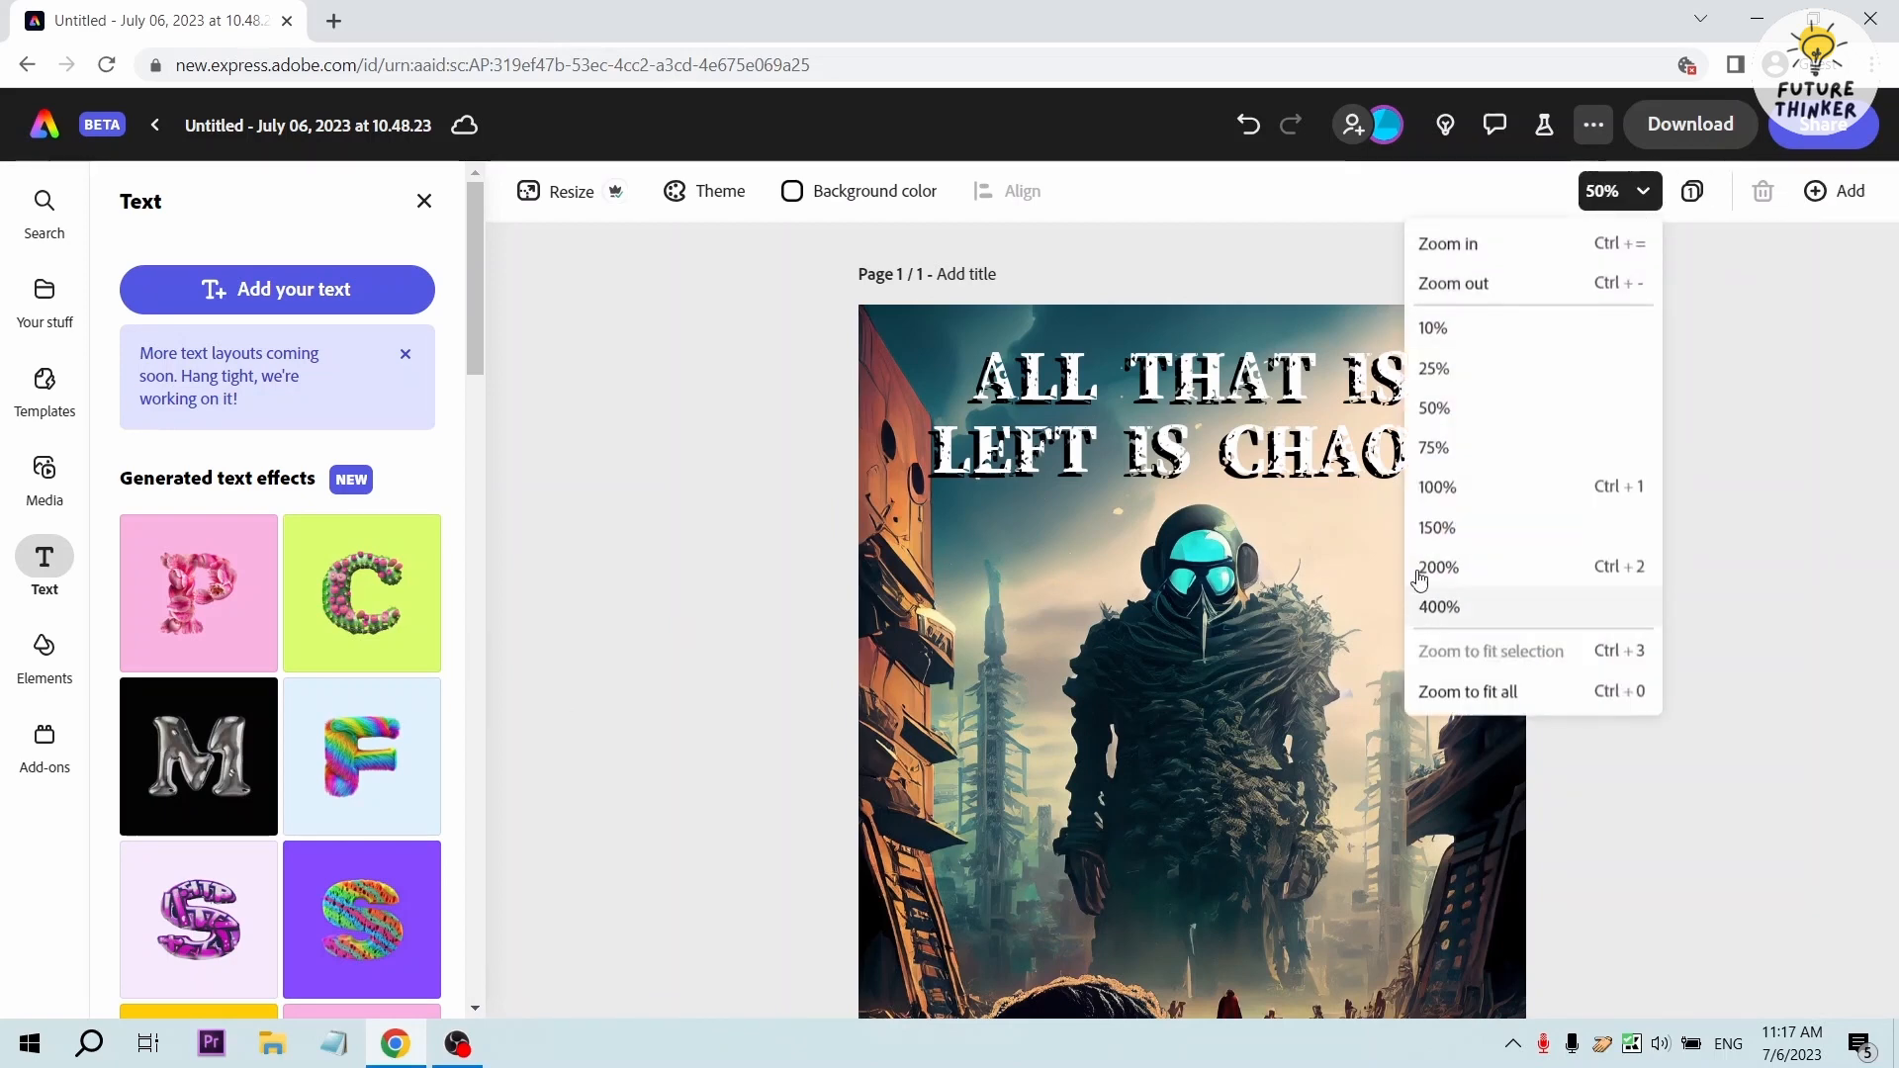
click(1462, 691)
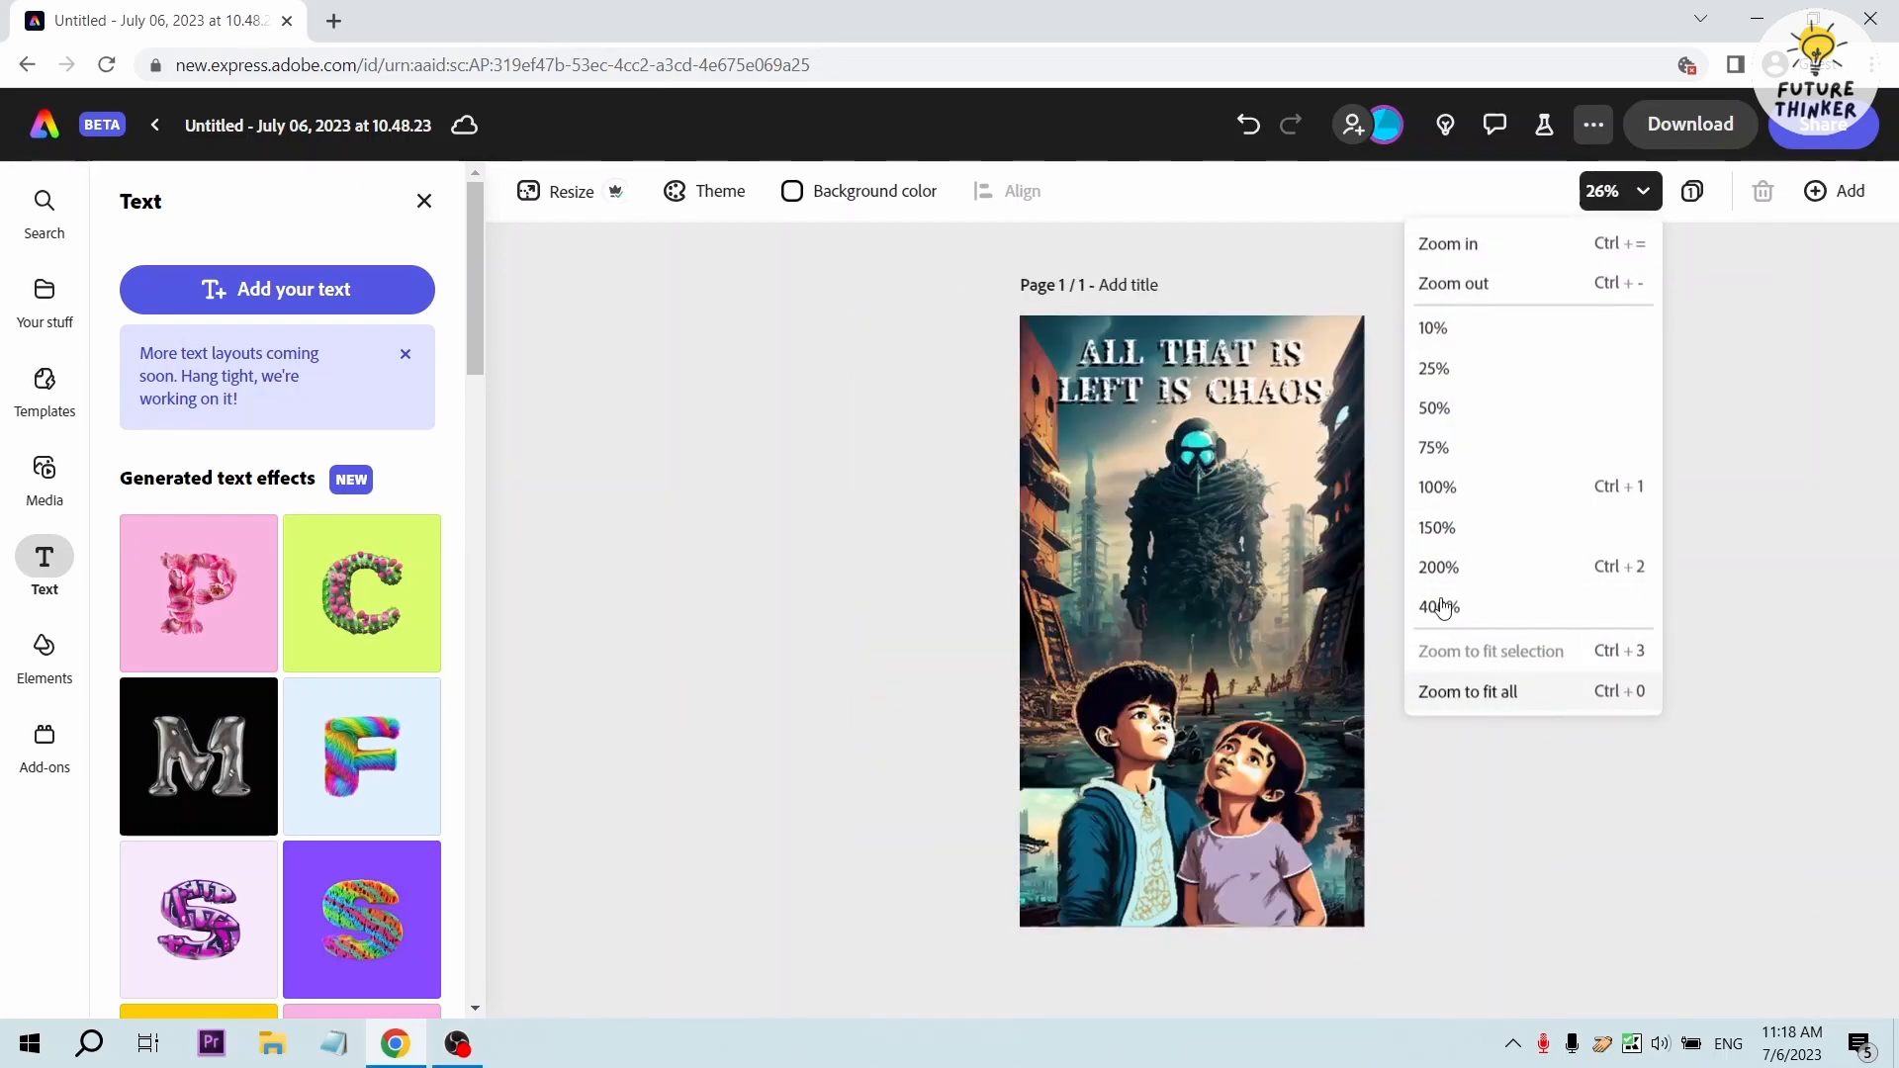
click(829, 535)
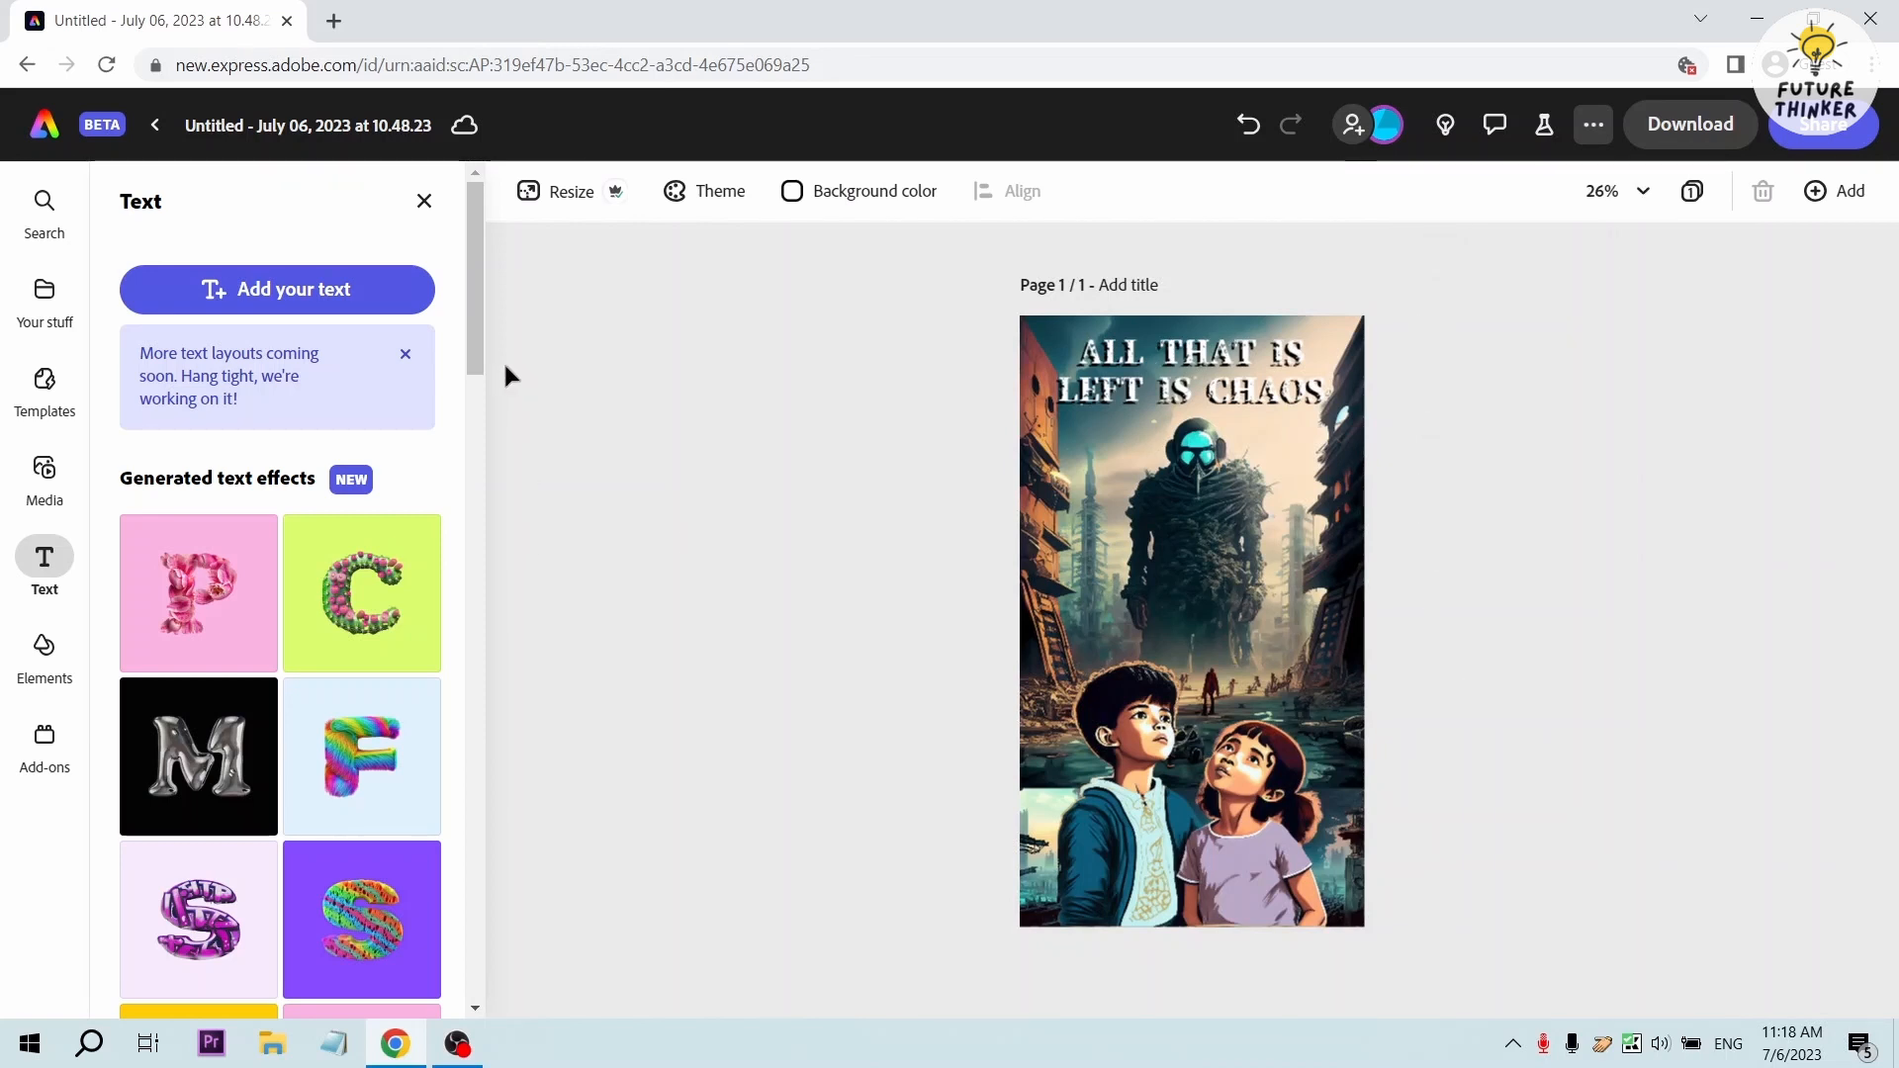
click(424, 202)
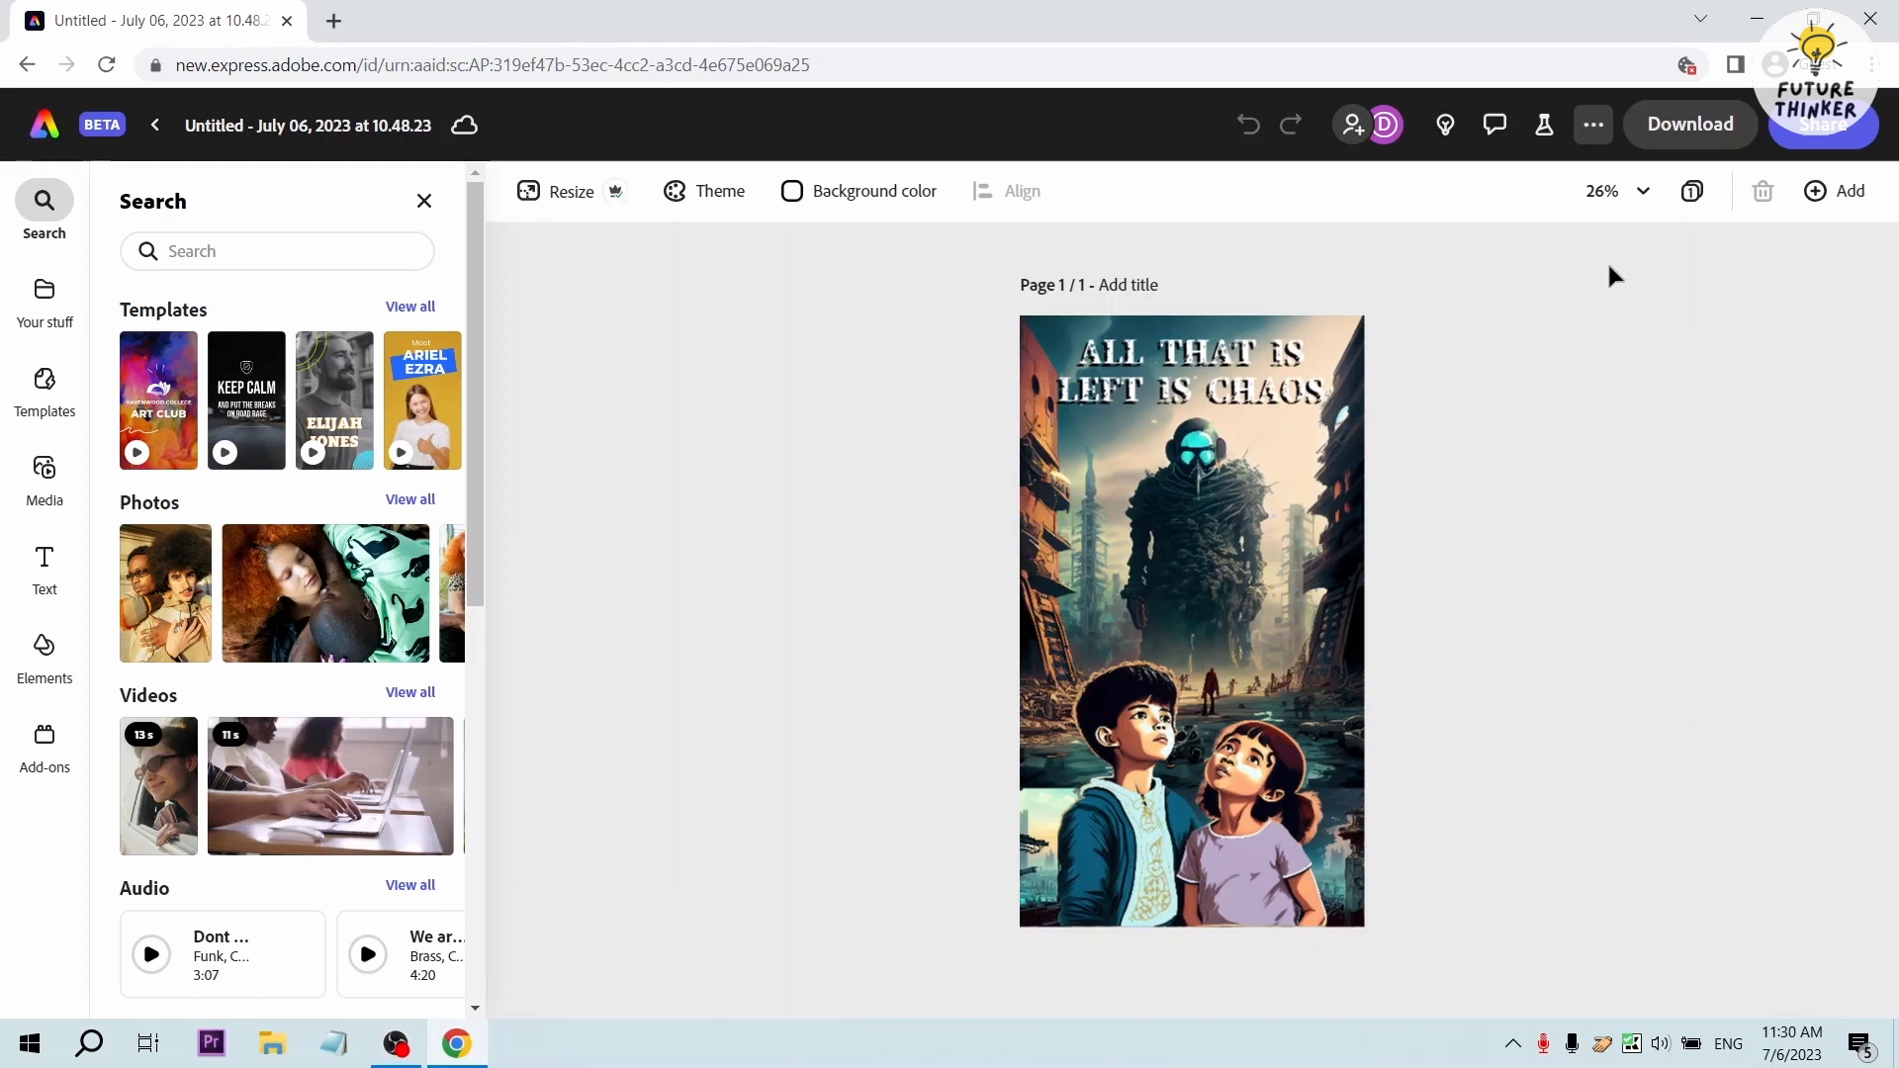
Download the wallpaper in PNG format and open the downloaded file Untitled.png
click(1682, 148)
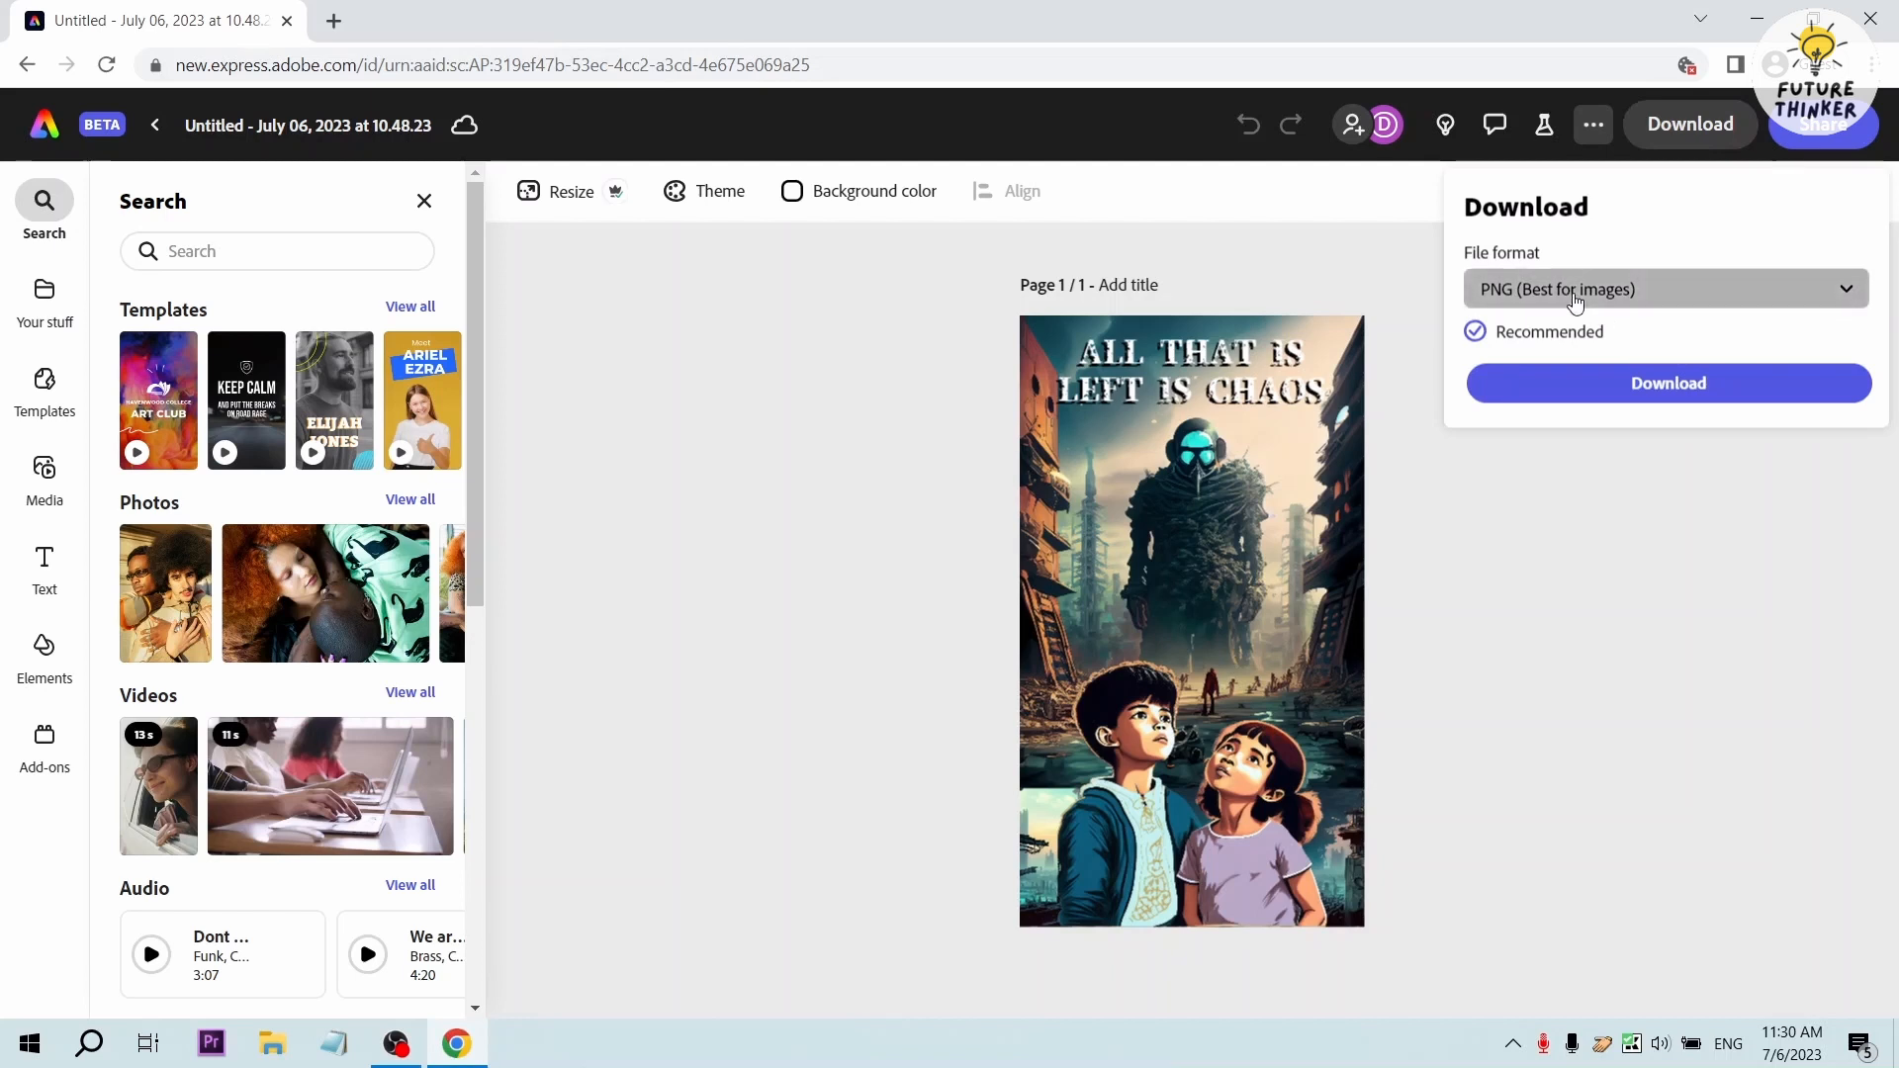
click(1576, 300)
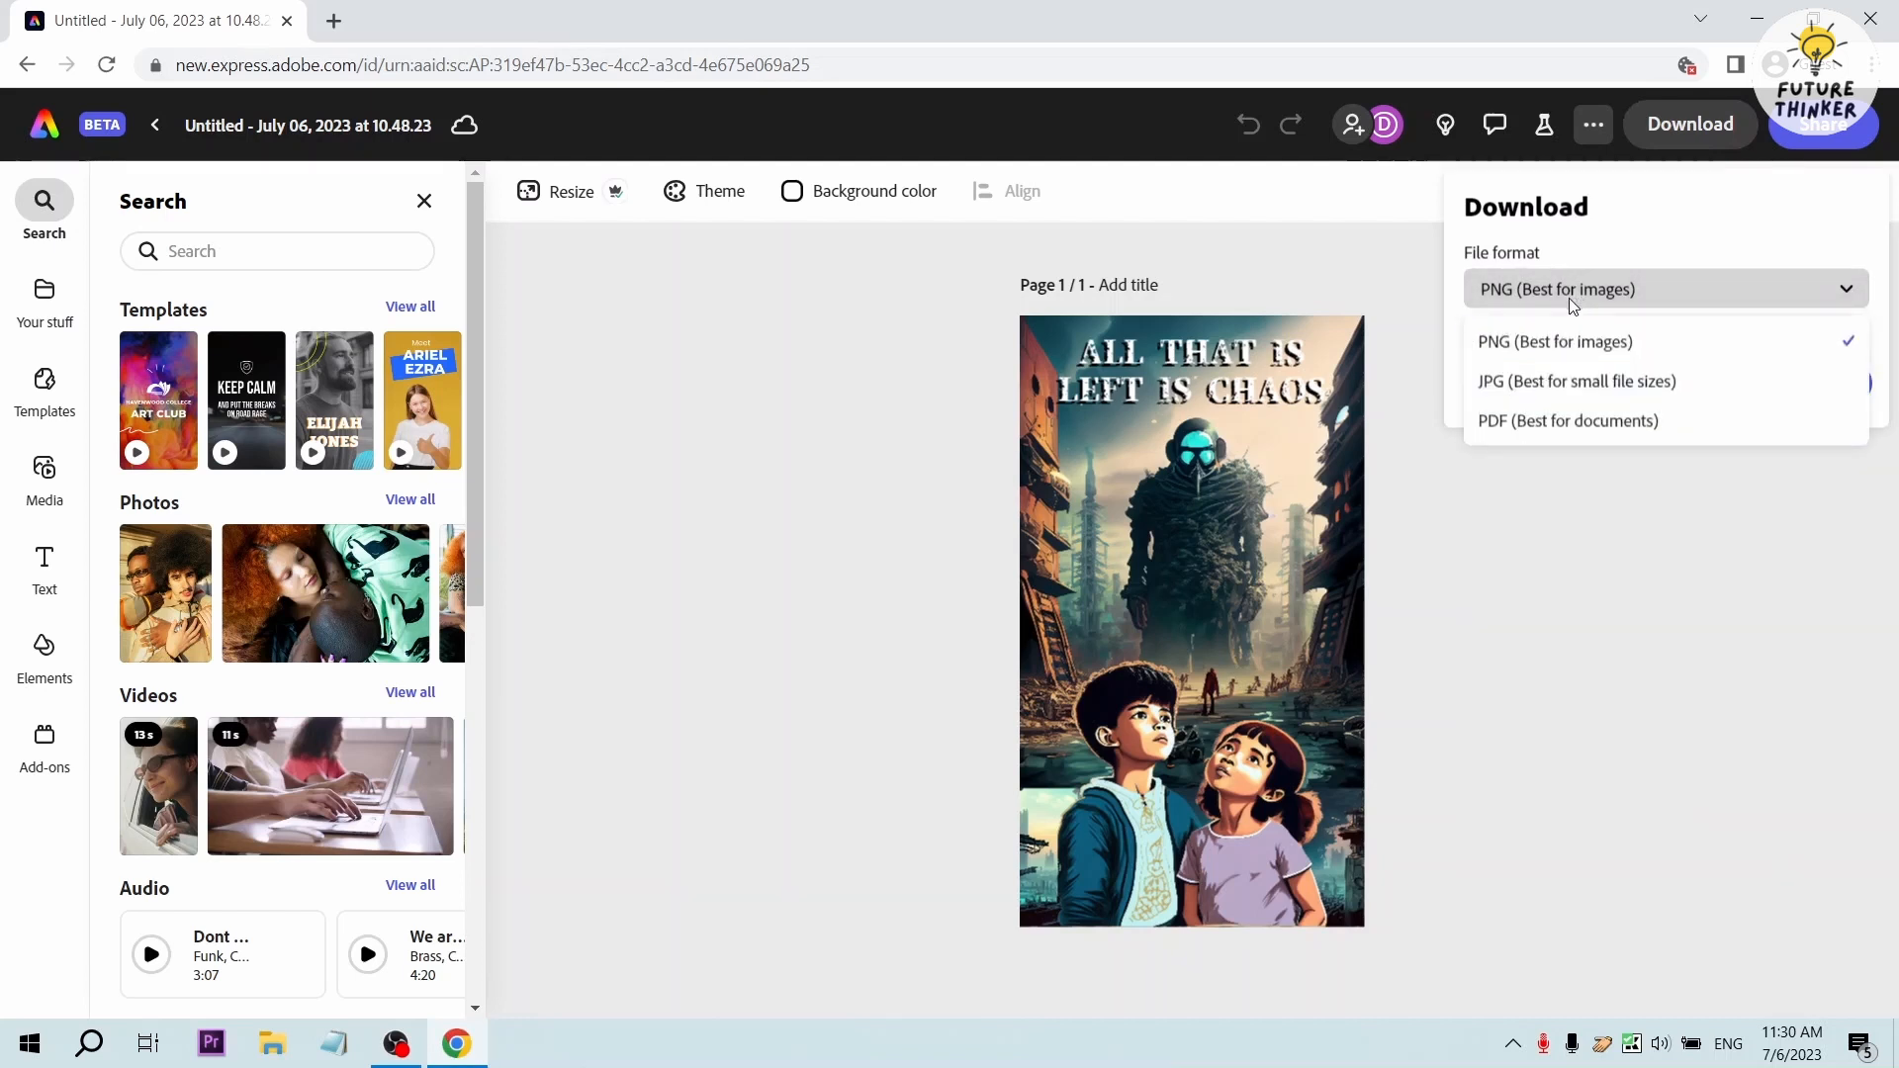
click(1561, 348)
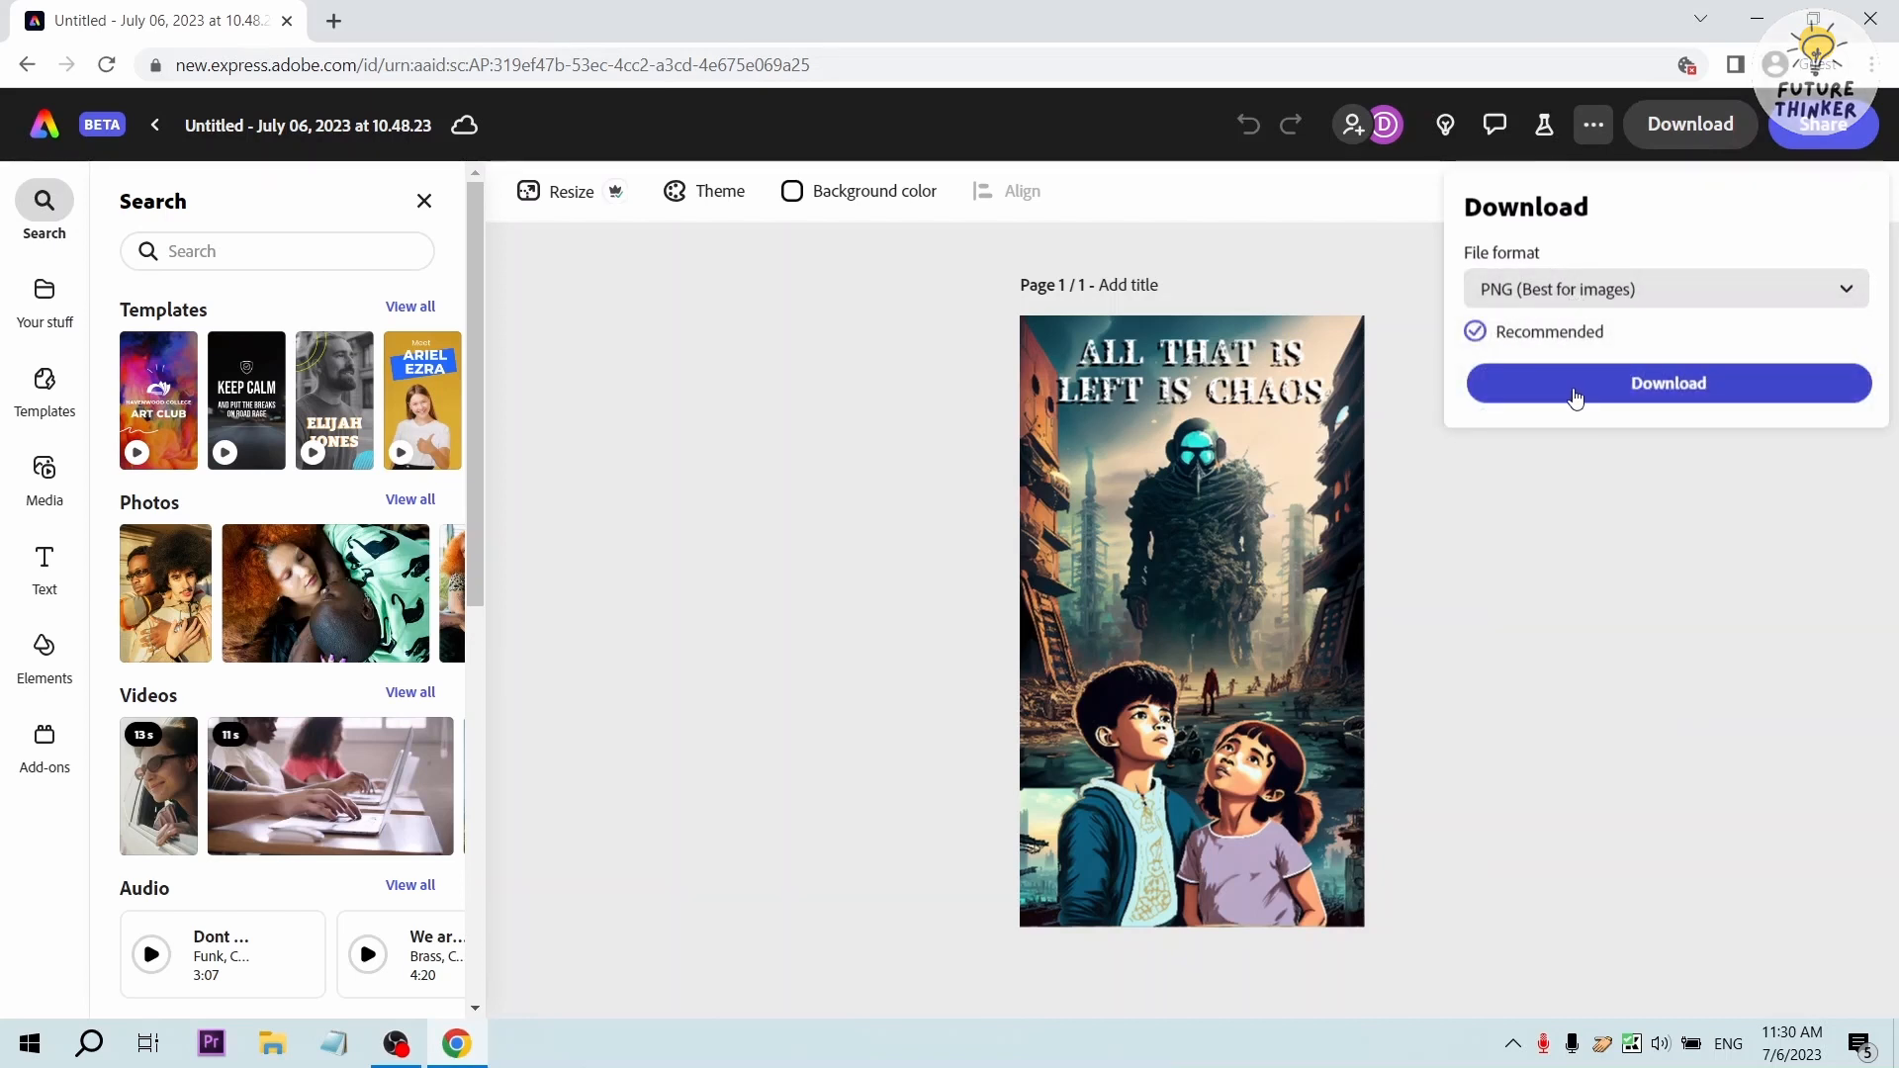
click(1571, 389)
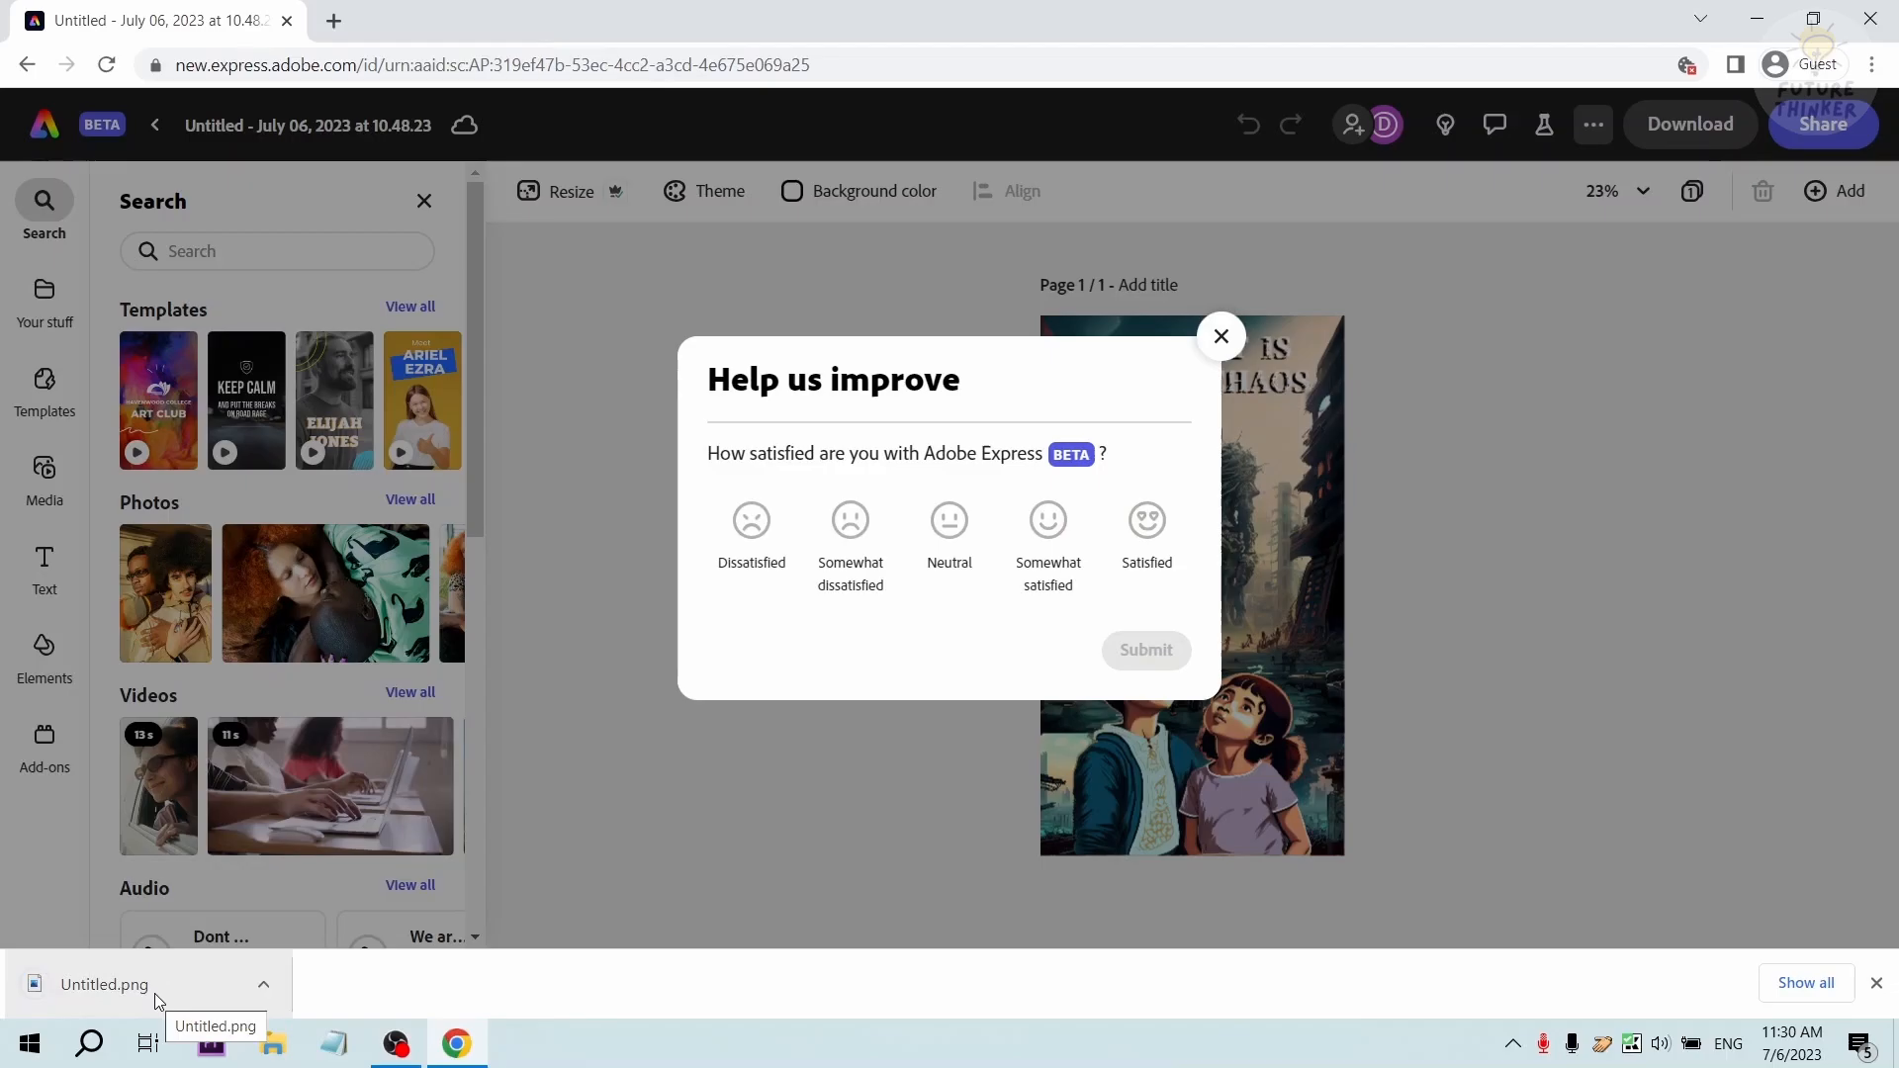
click(104, 984)
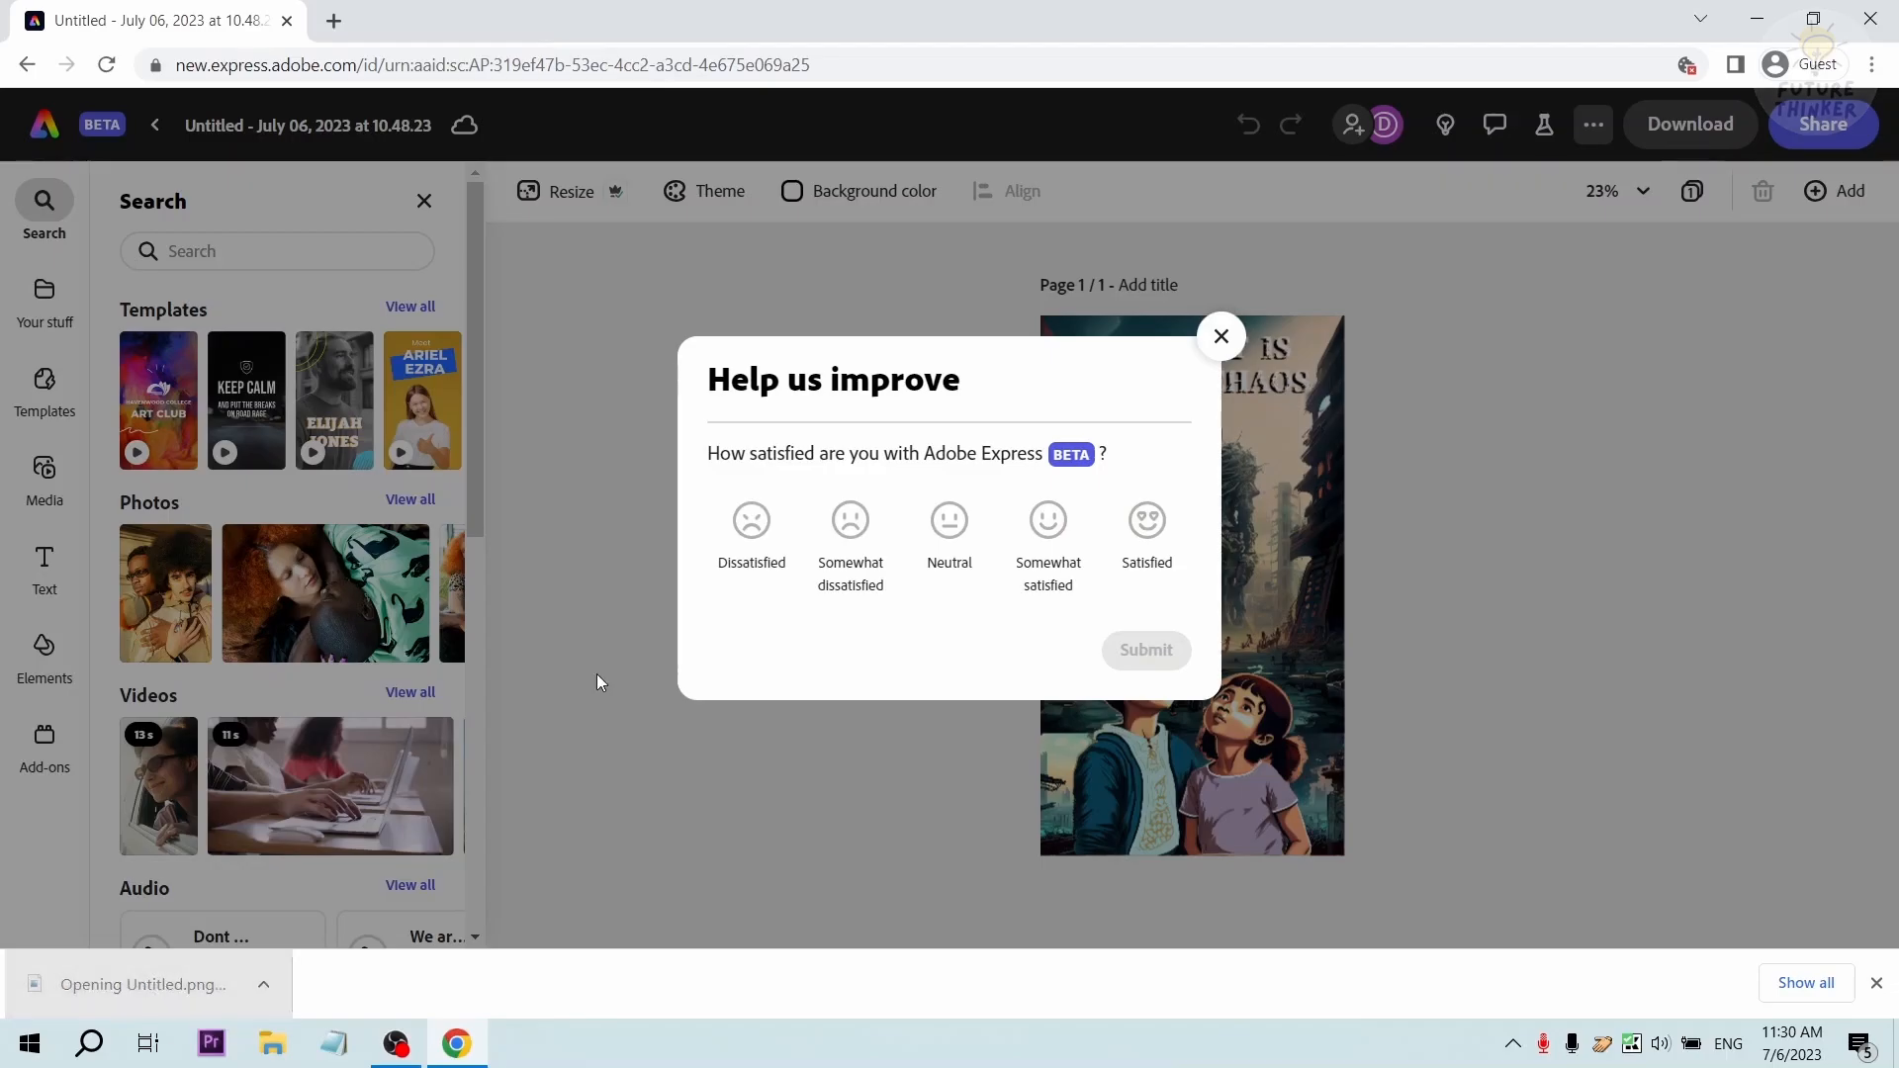